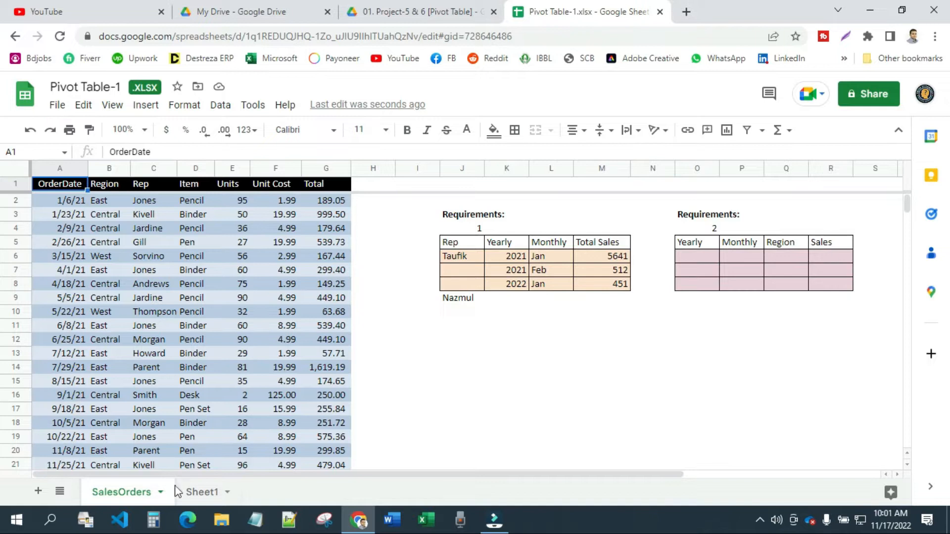
On Sheet1, create a pivot date group that groups the pivot table's OrderDate values by Year
{"action": "left_click", "coordinate": [198, 492]}
{"action": "left_click", "coordinate": [158, 254]}
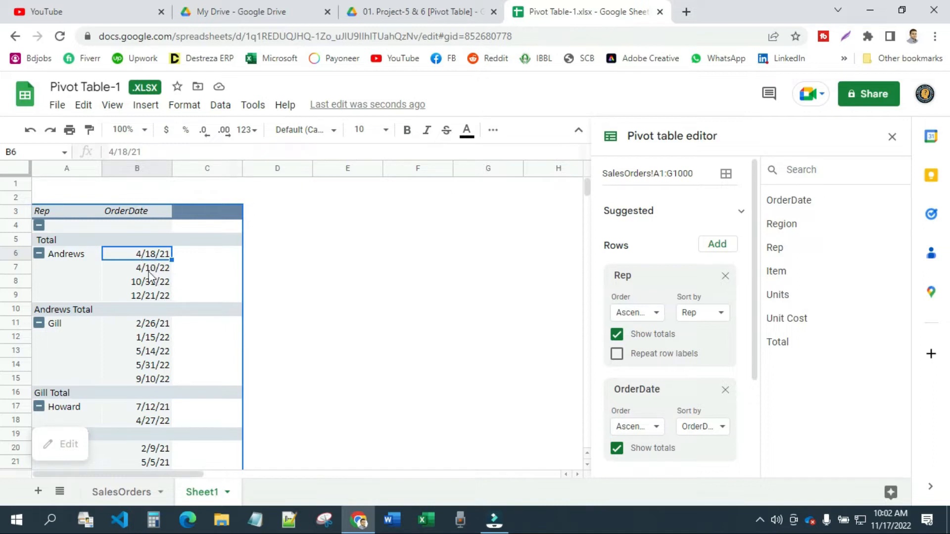
{"action": "right_click", "coordinate": [137, 259]}
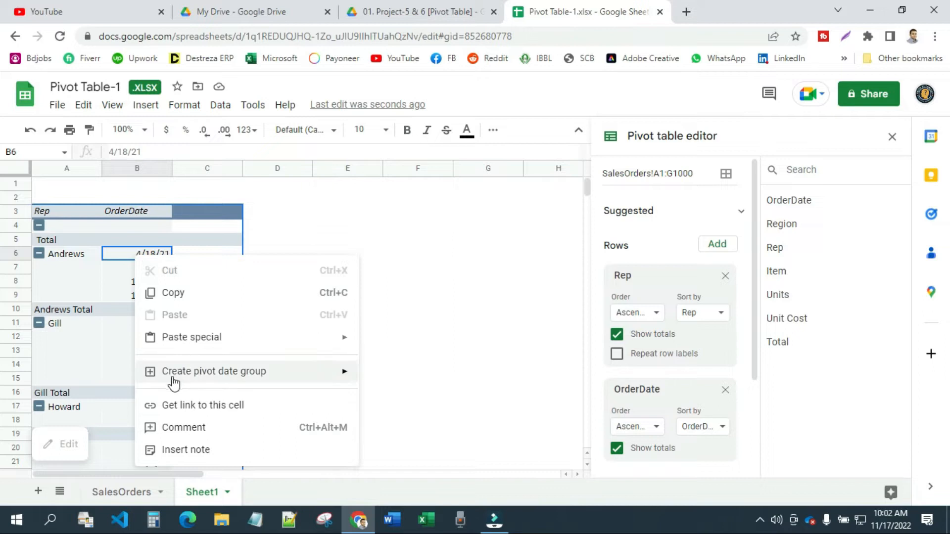
{"action": "mouse_move", "coordinate": [151, 380]}
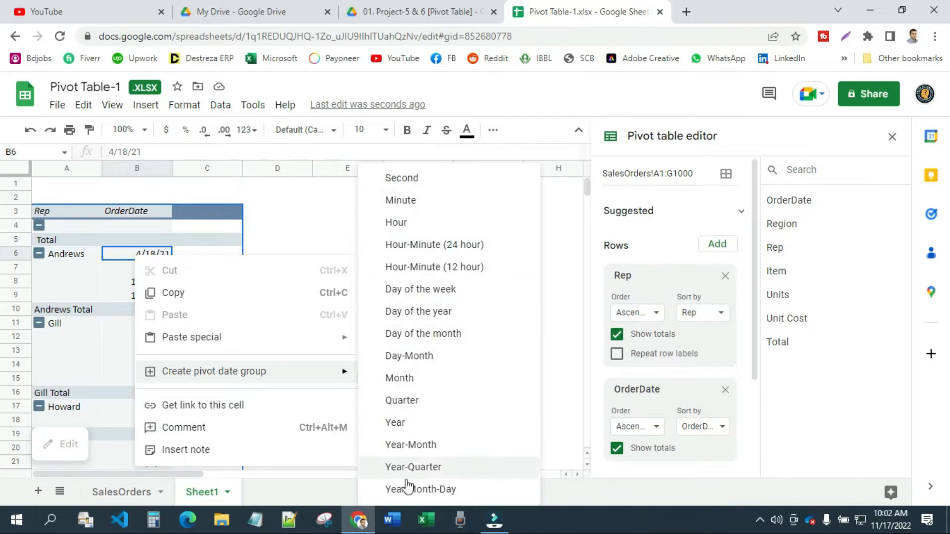
{"action": "left_click", "coordinate": [414, 425]}
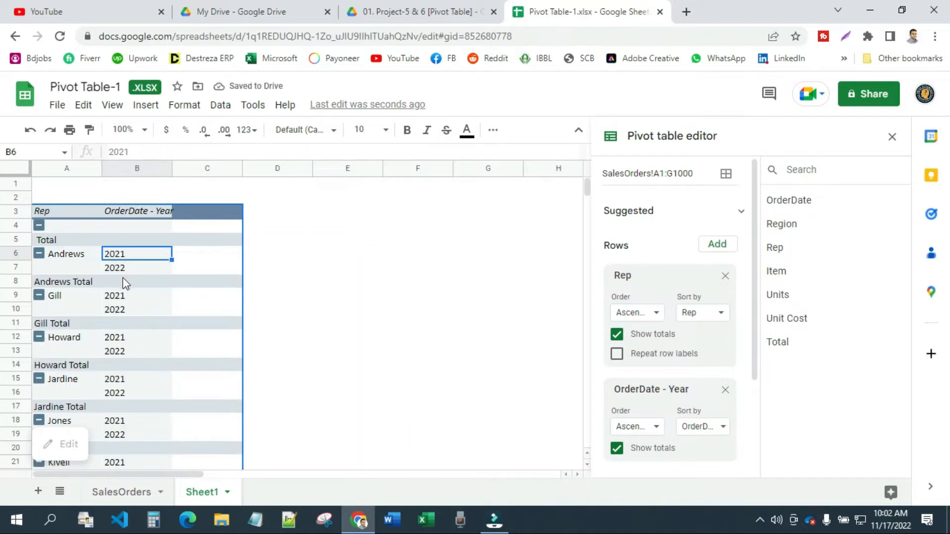
Add the Total field to the pivot table's values
{"action": "scroll", "coordinate": [116, 406], "scroll_direction": "down", "scroll_amount": 6}
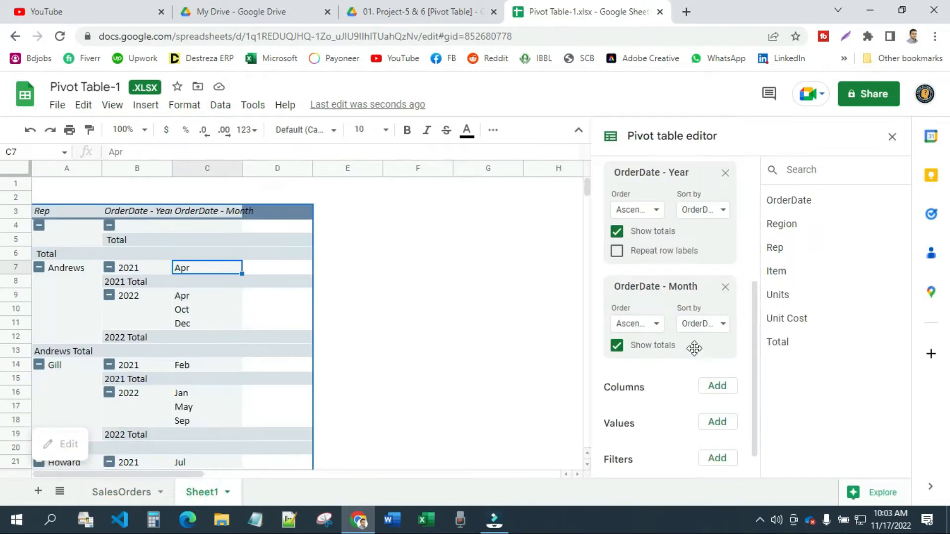
{"action": "scroll", "coordinate": [693, 353], "scroll_direction": "down", "scroll_amount": 1}
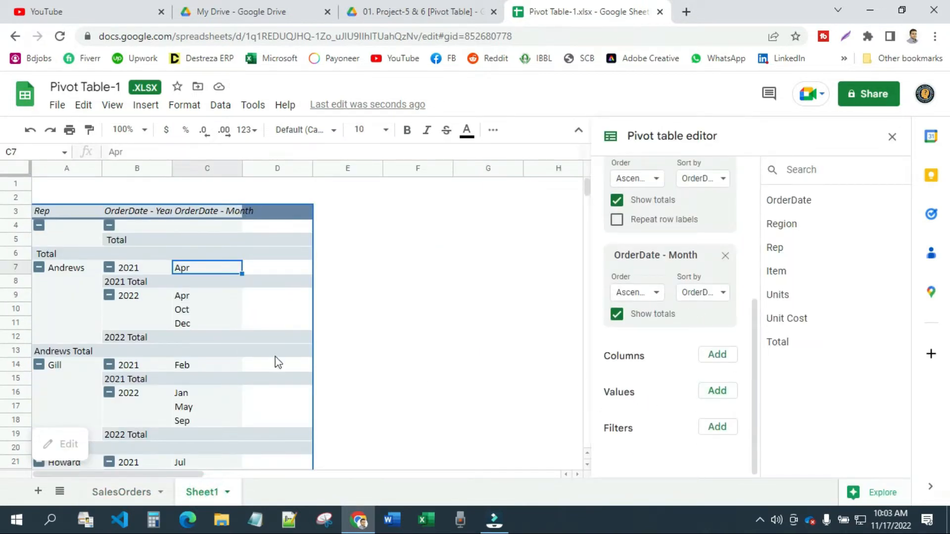
{"action": "left_click", "coordinate": [719, 392]}
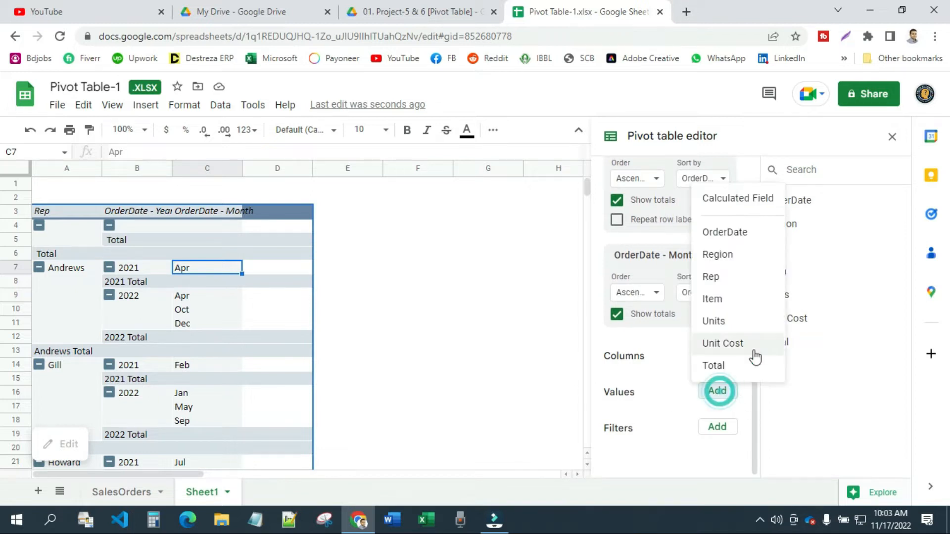
{"action": "left_click", "coordinate": [717, 366]}
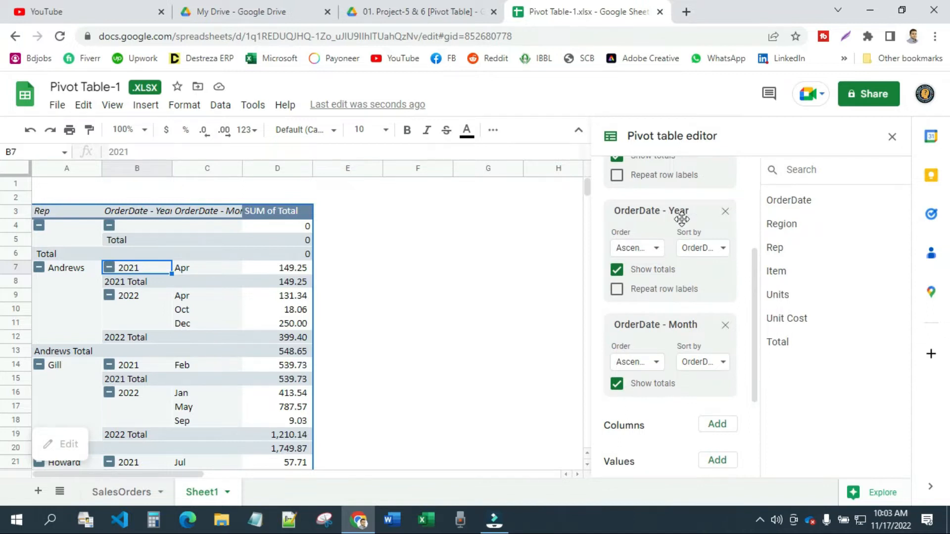
Move the OrderDate - Year field from the pivot table's rows to its columns and close the pivot table editor
{"action": "left_click_drag", "start_coordinate": [663, 210], "coordinate": [686, 342]}
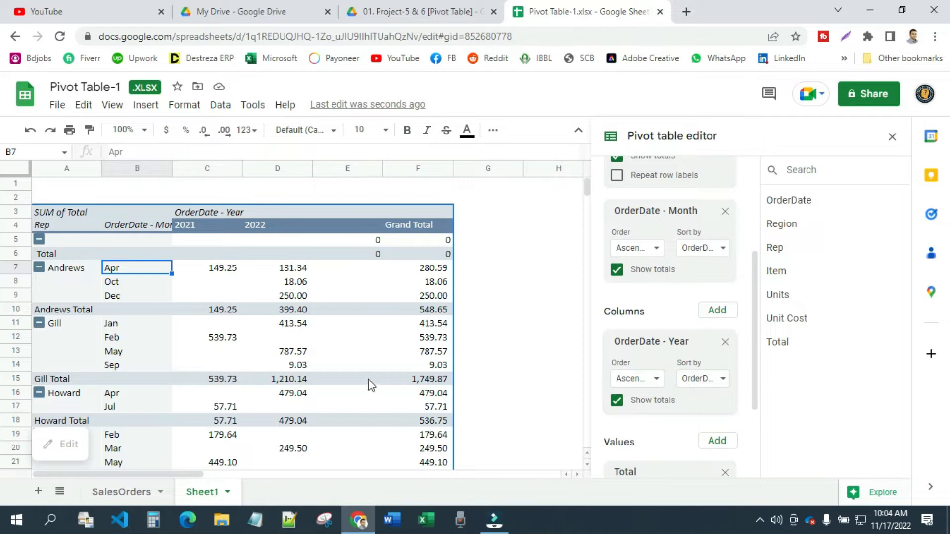
{"action": "left_click", "coordinate": [535, 268]}
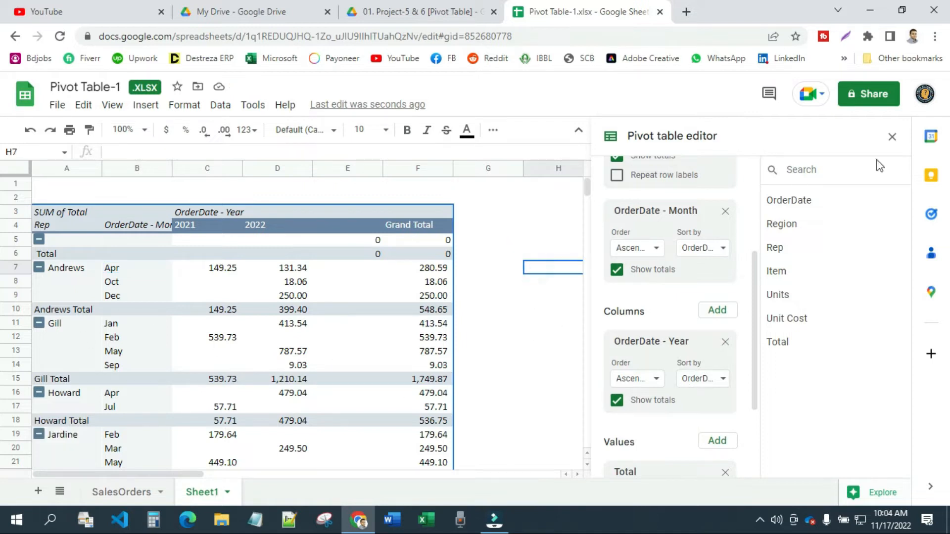
{"action": "left_click", "coordinate": [892, 137]}
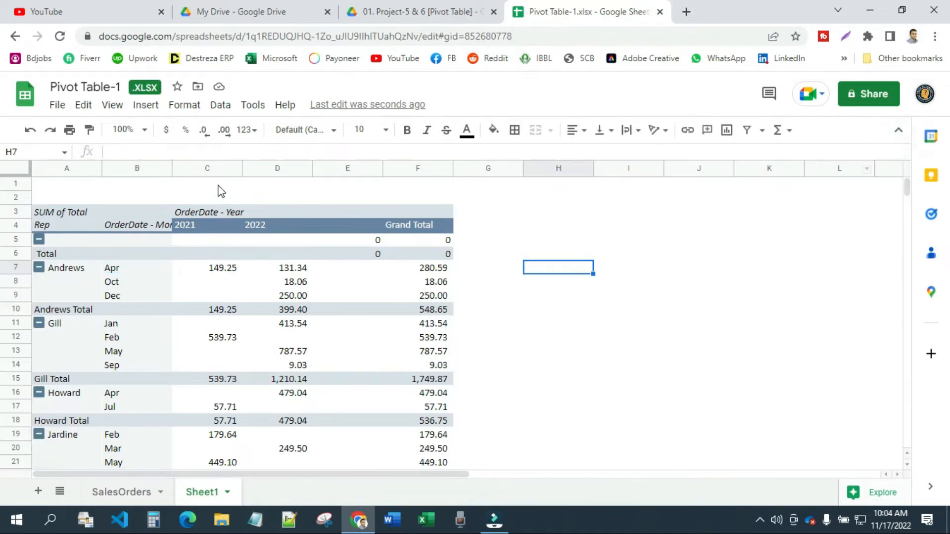
{"action": "left_click_drag", "start_coordinate": [201, 167], "coordinate": [267, 167]}
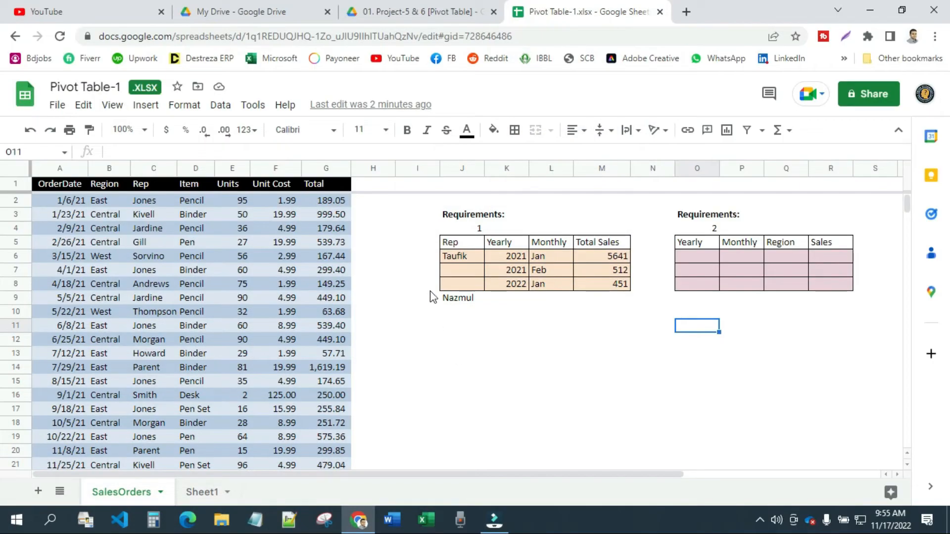
Review the two requirement headings and the full sales data from OrderDate to Total on the SalesOrders sheet
{"action": "left_click", "coordinate": [455, 219]}
{"action": "left_click_drag", "start_coordinate": [456, 219], "coordinate": [476, 228]}
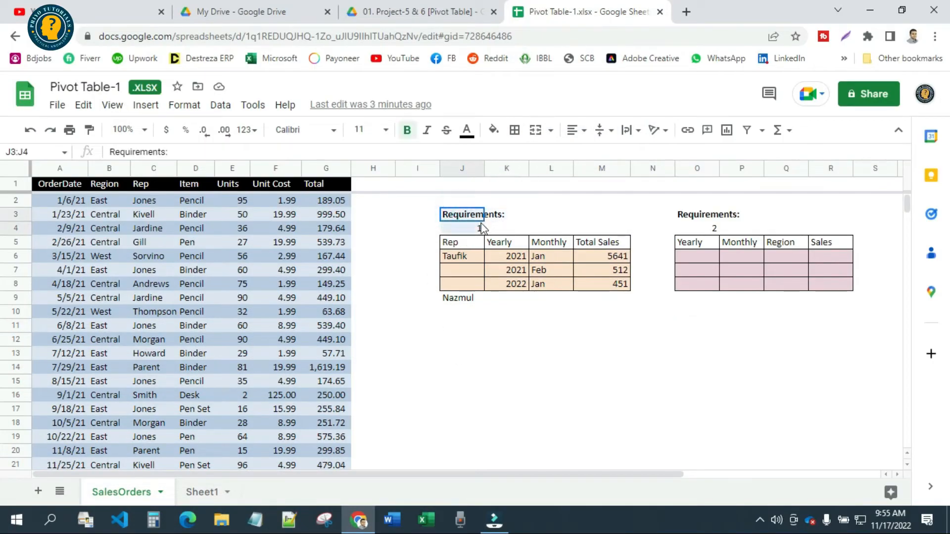
{"action": "left_click_drag", "start_coordinate": [726, 215], "coordinate": [721, 227]}
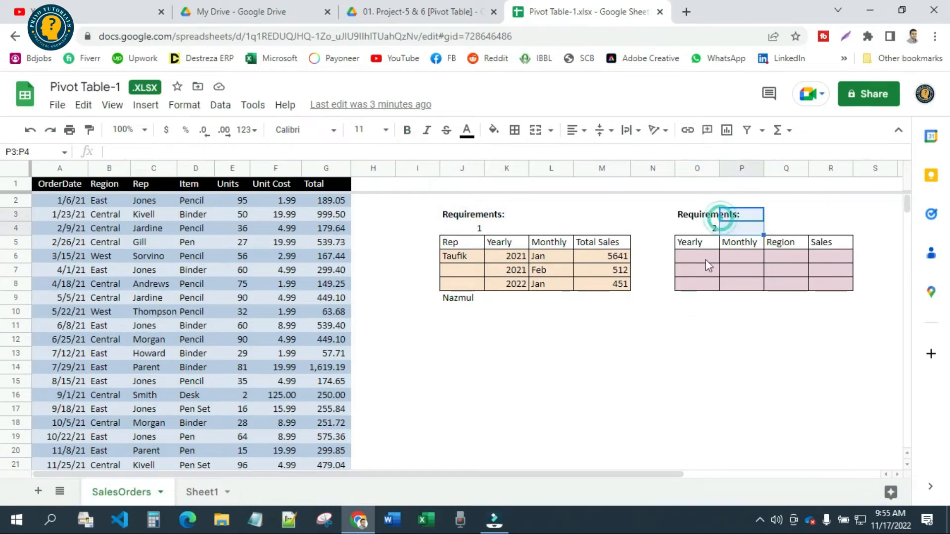
{"action": "left_click", "coordinate": [613, 361]}
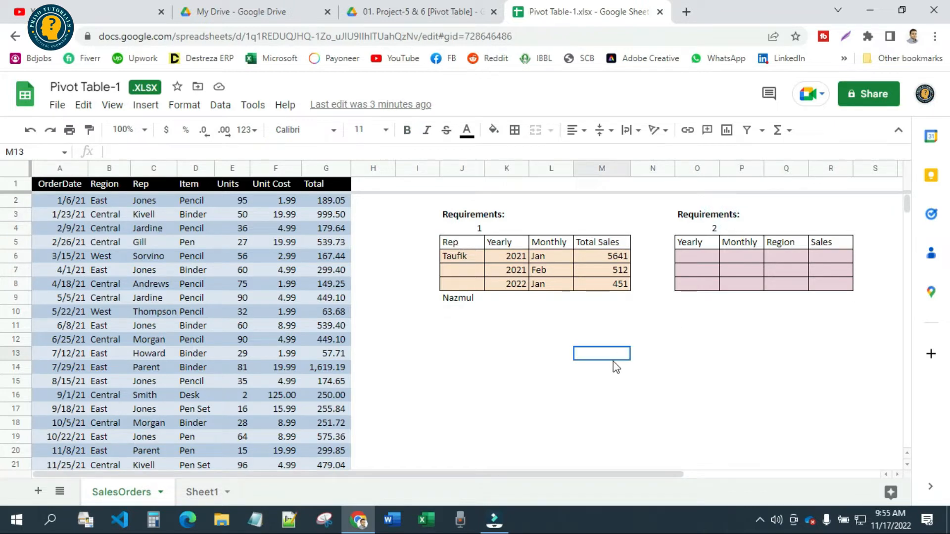
{"action": "left_click_drag", "start_coordinate": [43, 184], "coordinate": [314, 413]}
{"action": "scroll", "coordinate": [315, 413], "scroll_direction": "up", "scroll_amount": 5}
{"action": "scroll", "coordinate": [312, 408], "scroll_direction": "up", "scroll_amount": 12}
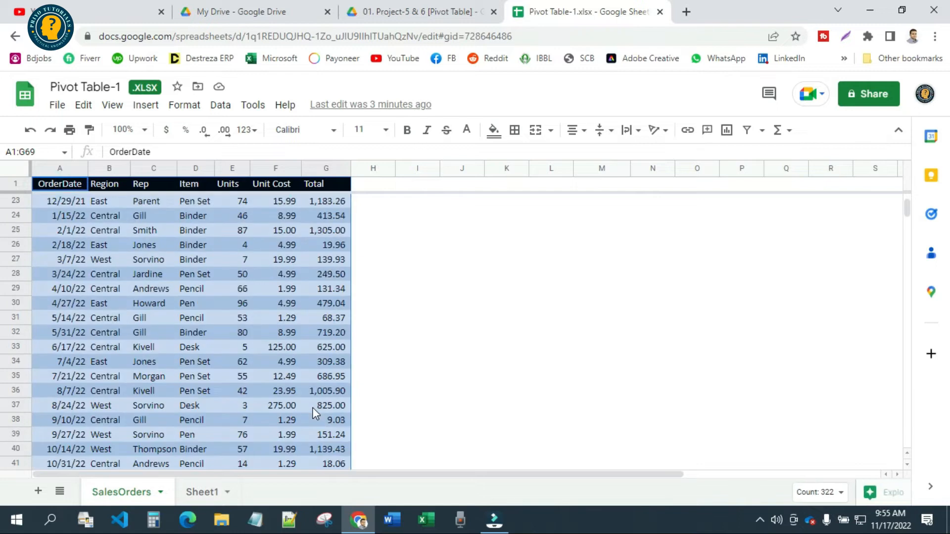
{"action": "scroll", "coordinate": [153, 357], "scroll_direction": "down", "scroll_amount": 11}
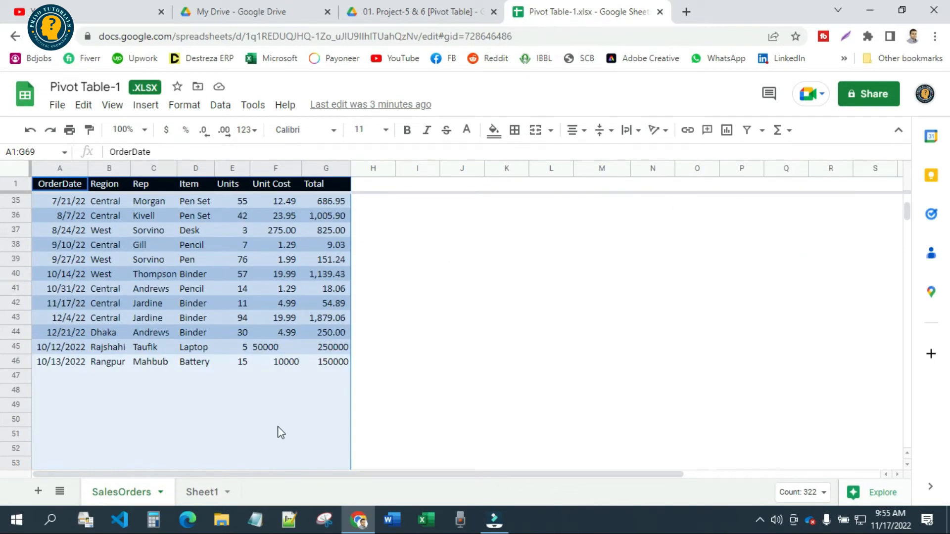
{"action": "scroll", "coordinate": [278, 376], "scroll_direction": "up", "scroll_amount": 11}
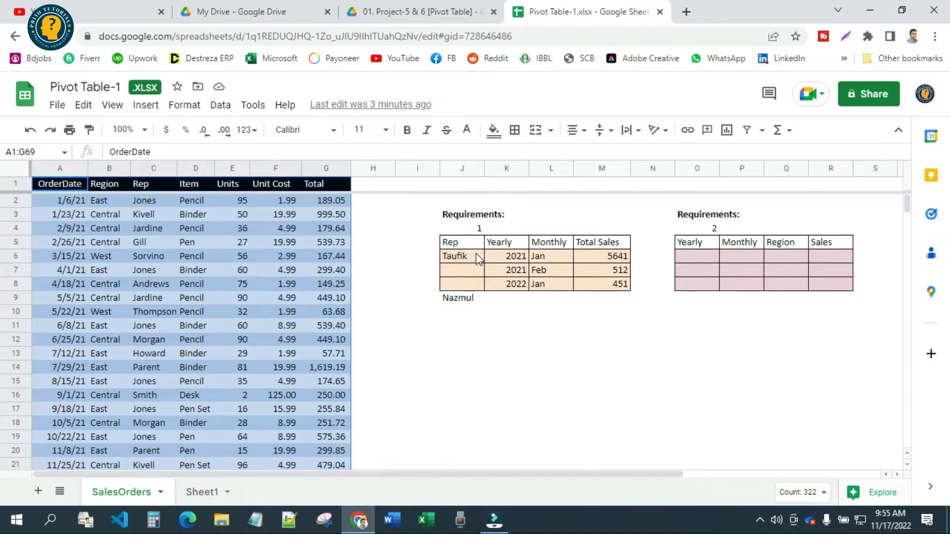
Examine the requirement 1 sample table's layout of Rep, Yearly, Monthly and Total Sales, including its first record
{"action": "left_click_drag", "start_coordinate": [463, 244], "coordinate": [616, 285]}
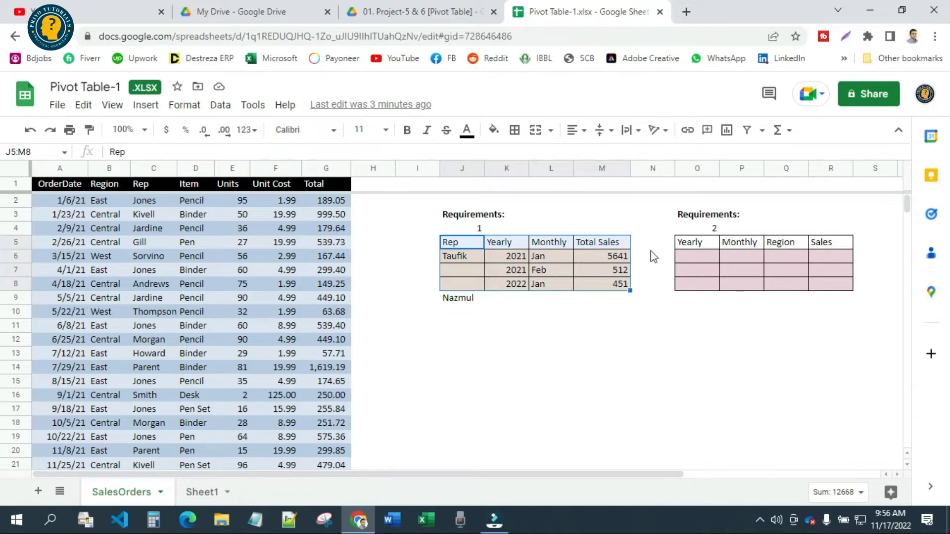
{"action": "left_click", "coordinate": [462, 256]}
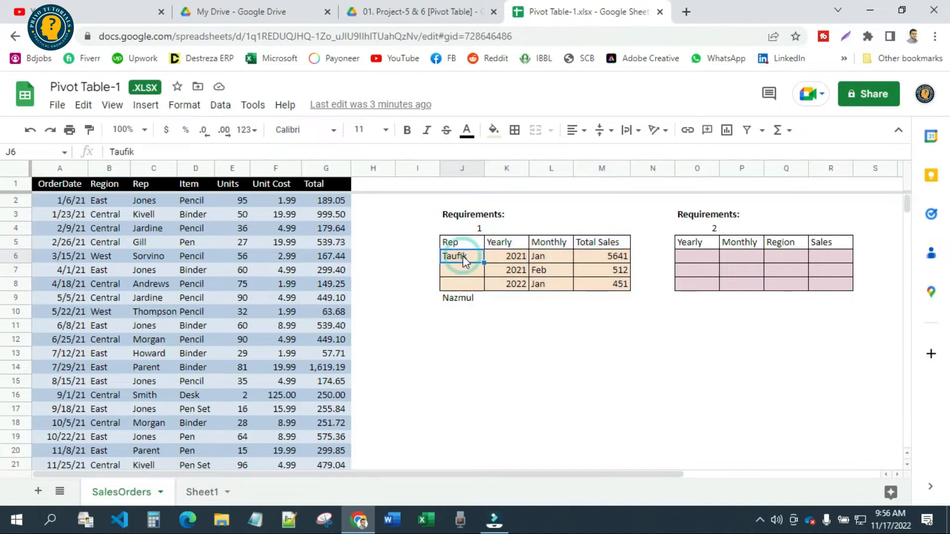
{"action": "left_click", "coordinate": [458, 297]}
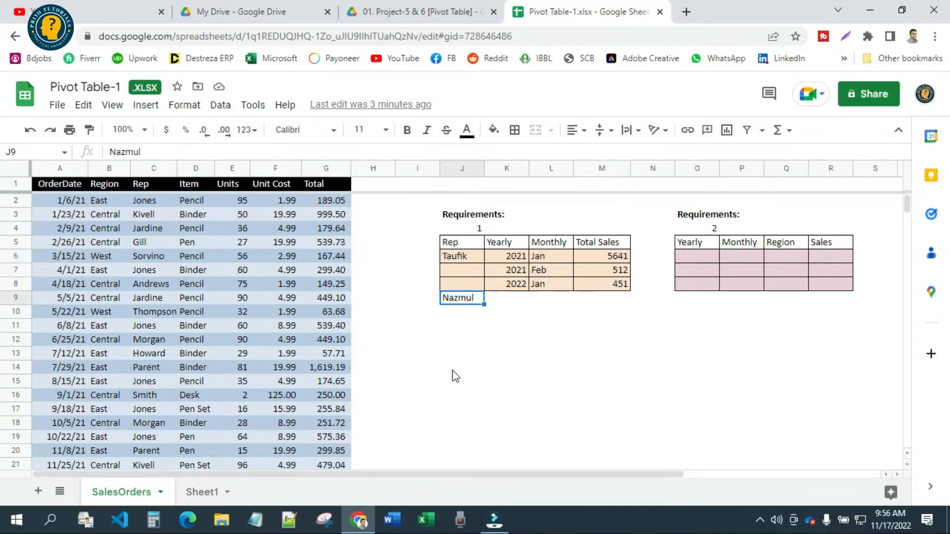
{"action": "left_click", "coordinate": [460, 258]}
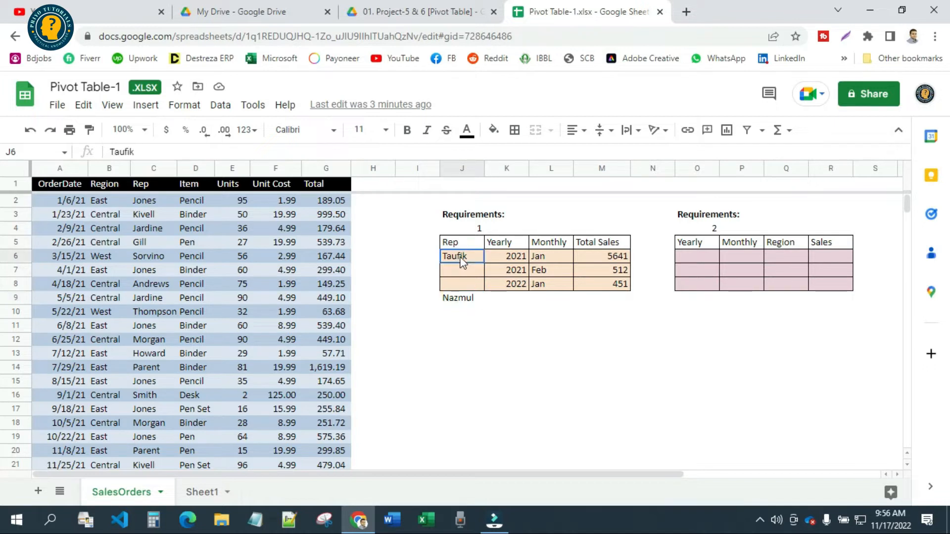
{"action": "left_click", "coordinate": [515, 258]}
{"action": "left_click", "coordinate": [545, 257]}
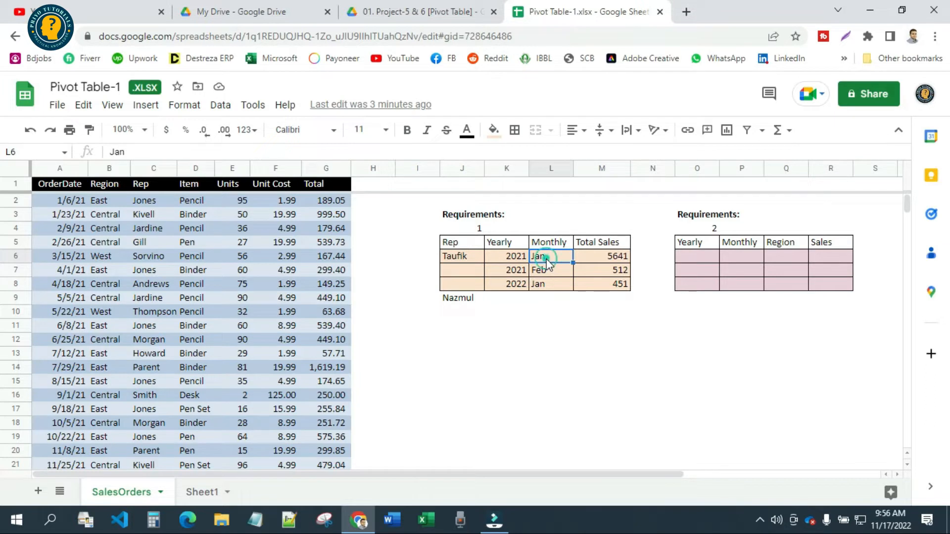
{"action": "left_click", "coordinate": [624, 257]}
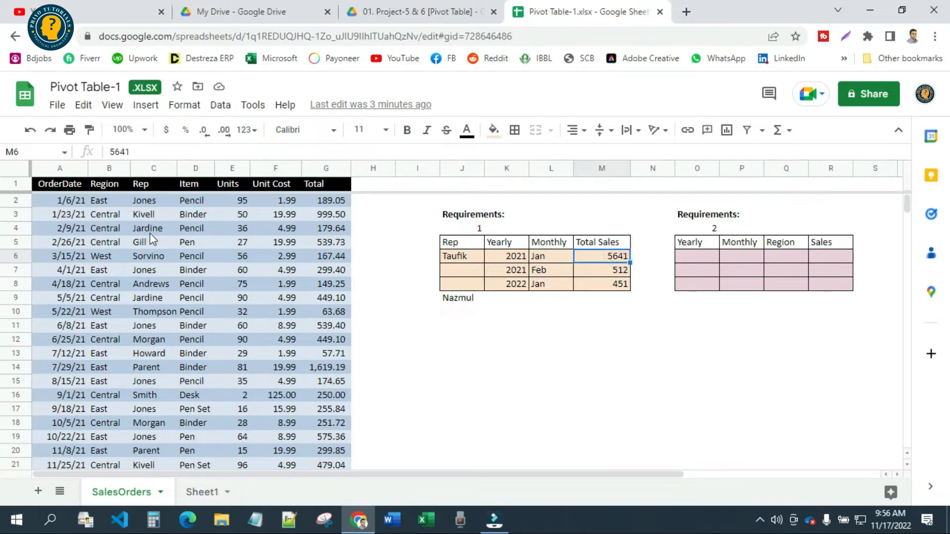
Compare the order dates in the sales data with the yearly and monthly breakdown per rep in the requirement 1 table
{"action": "scroll", "coordinate": [226, 302], "scroll_direction": "down", "scroll_amount": 6}
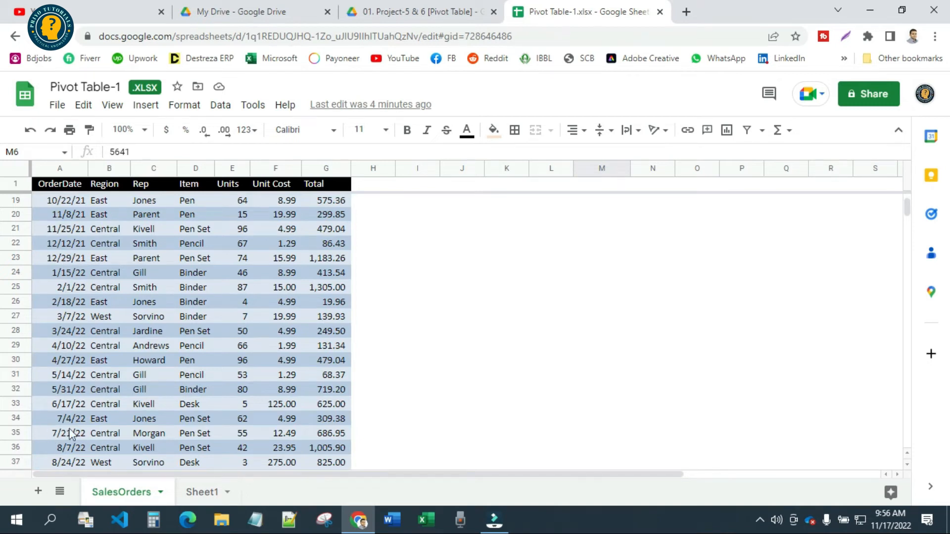
{"action": "scroll", "coordinate": [54, 434], "scroll_direction": "up", "scroll_amount": 6}
{"action": "left_click_drag", "start_coordinate": [514, 256], "coordinate": [517, 316]}
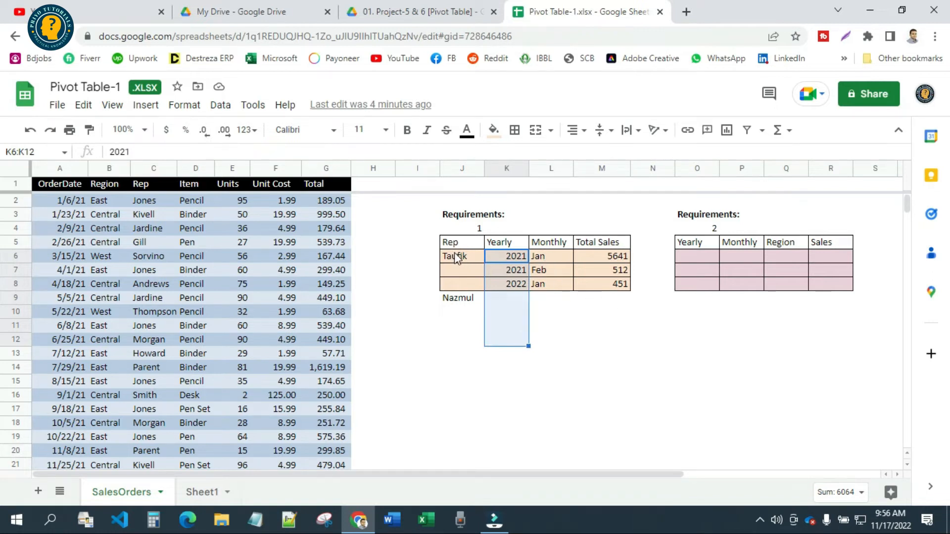
{"action": "left_click_drag", "start_coordinate": [458, 260], "coordinate": [494, 259]}
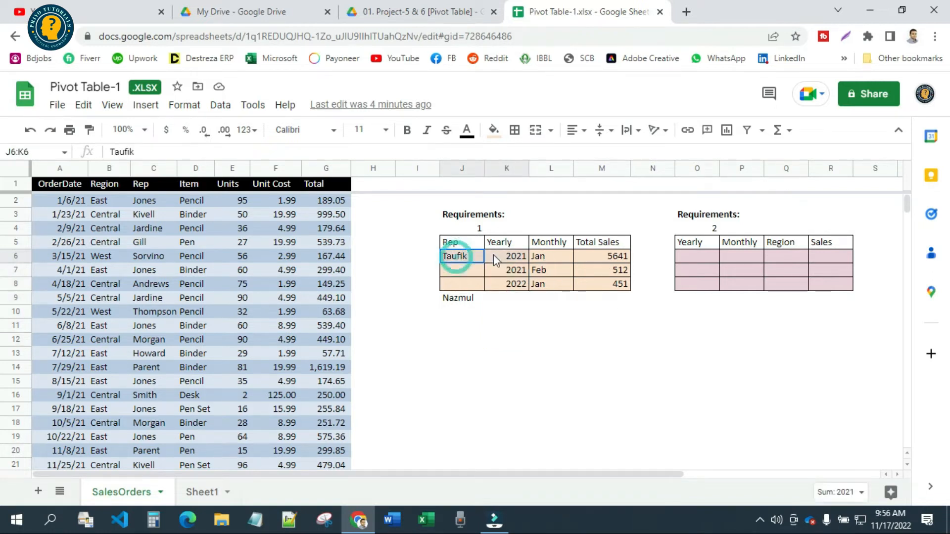
{"action": "left_click", "coordinate": [453, 300]}
{"action": "left_click_drag", "start_coordinate": [453, 299], "coordinate": [497, 300]}
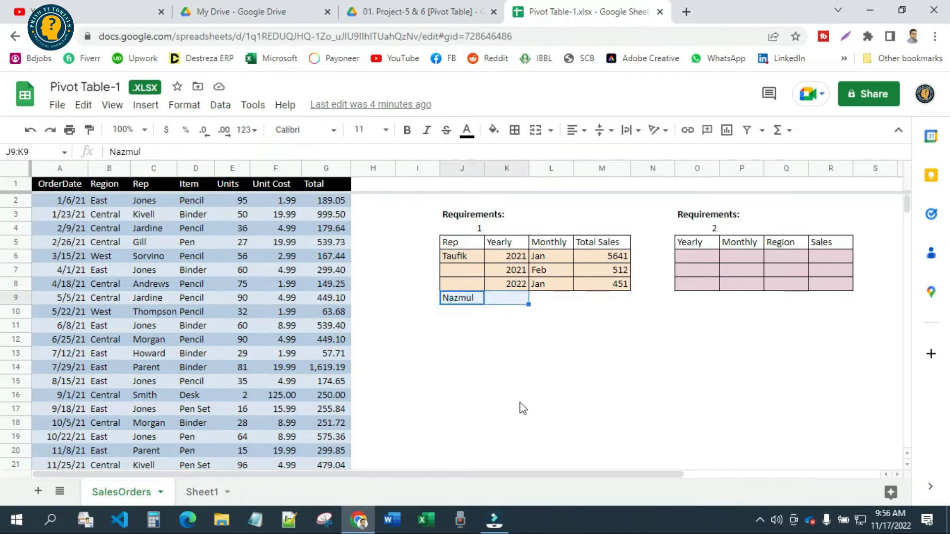
{"action": "left_click_drag", "start_coordinate": [606, 385], "coordinate": [447, 242]}
{"action": "left_click", "coordinate": [467, 345]}
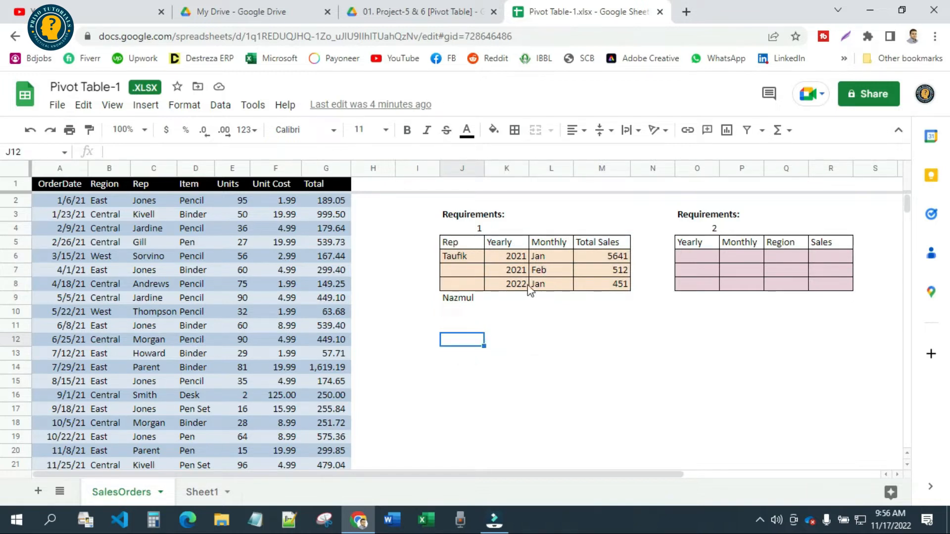
{"action": "left_click_drag", "start_coordinate": [454, 241], "coordinate": [613, 323]}
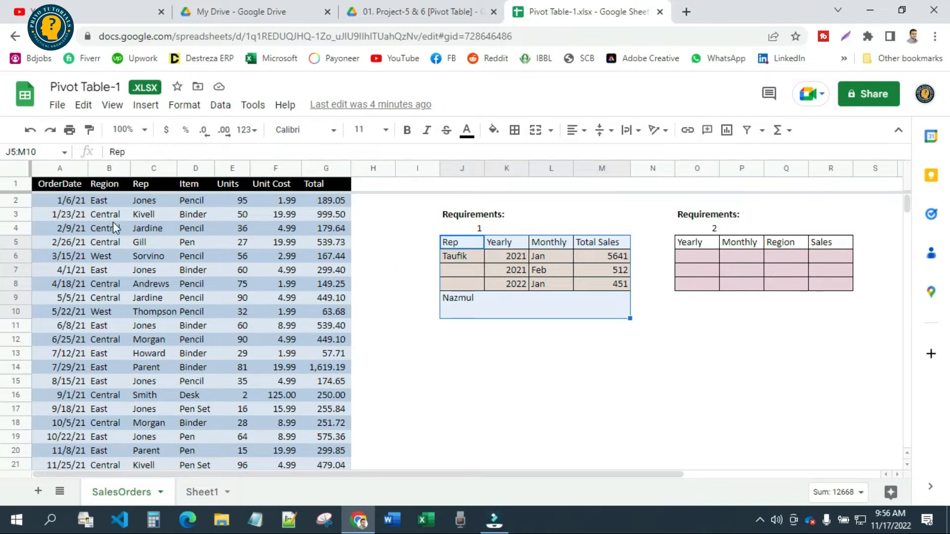
{"action": "left_click_drag", "start_coordinate": [463, 243], "coordinate": [619, 329]}
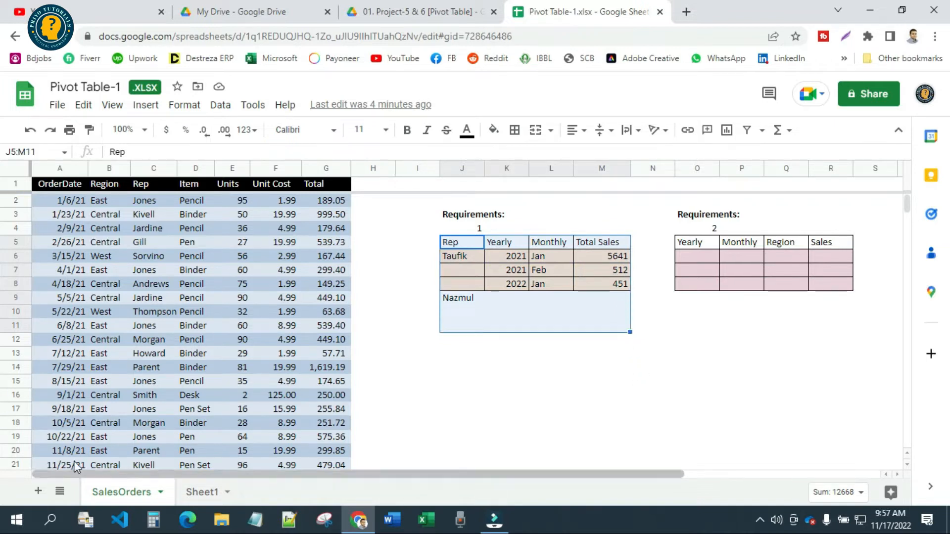
Look through the sales data down to its last order record in row 46
{"action": "scroll", "coordinate": [153, 430], "scroll_direction": "down", "scroll_amount": 10}
{"action": "scroll", "coordinate": [123, 416], "scroll_direction": "down", "scroll_amount": 3}
{"action": "scroll", "coordinate": [60, 321], "scroll_direction": "up", "scroll_amount": 2}
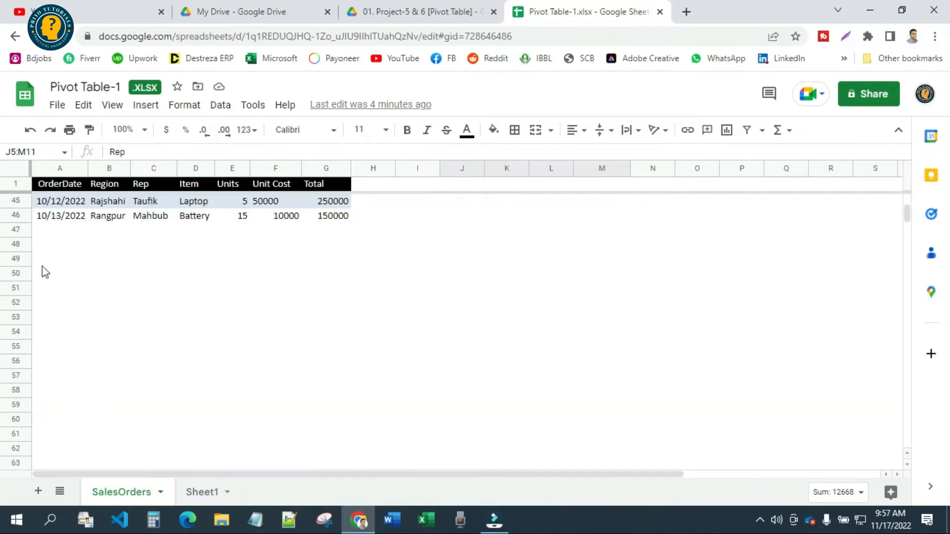
{"action": "left_click", "coordinate": [20, 213]}
{"action": "scroll", "coordinate": [296, 329], "scroll_direction": "up", "scroll_amount": 3}
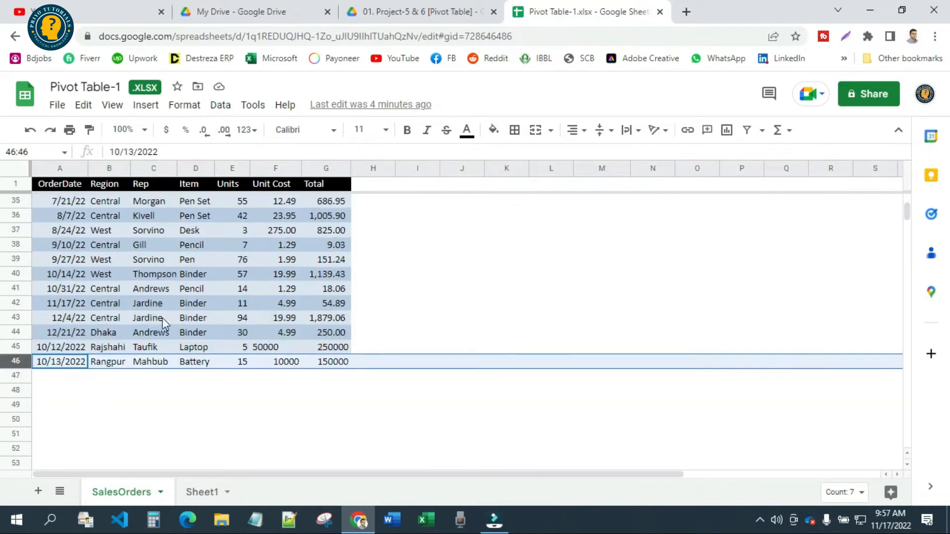
{"action": "scroll", "coordinate": [319, 371], "scroll_direction": "up", "scroll_amount": 10}
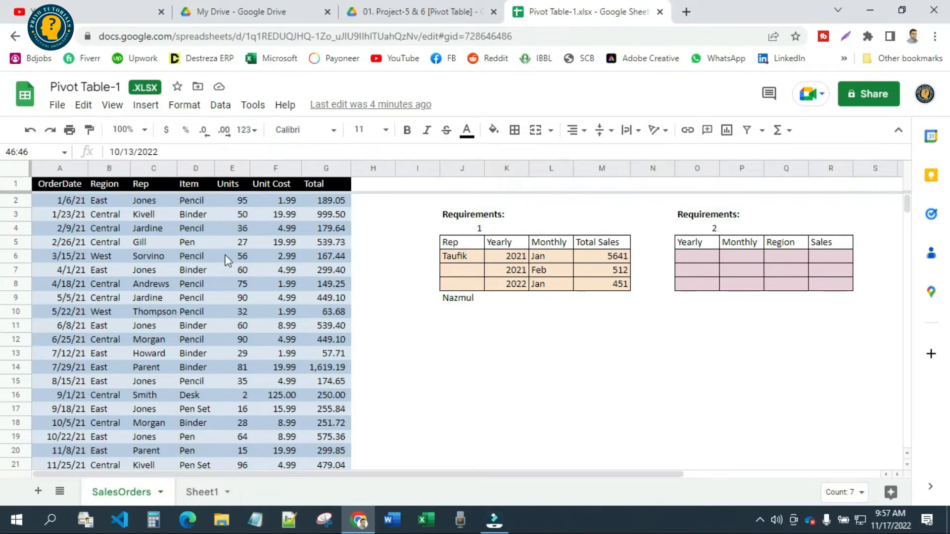
{"action": "scroll", "coordinate": [217, 297], "scroll_direction": "down", "scroll_amount": 12}
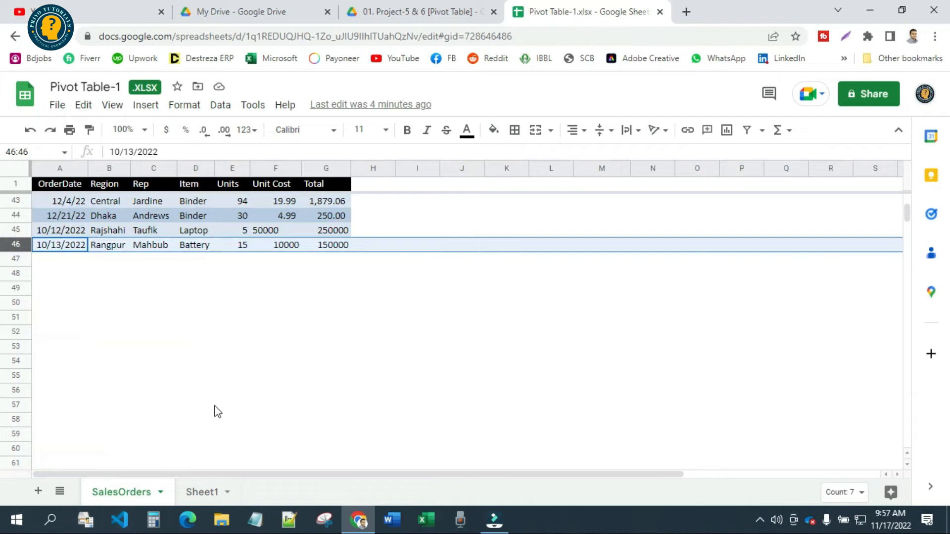
Review the requirement 1 sample table, checking its list of reps and the yearly entries beside them
{"action": "scroll", "coordinate": [217, 411], "scroll_direction": "up", "scroll_amount": 12}
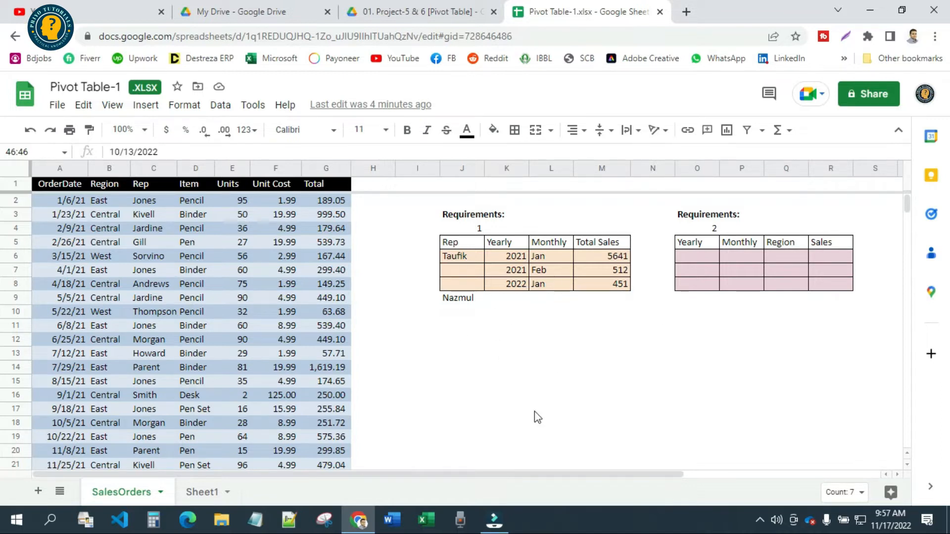
{"action": "left_click_drag", "start_coordinate": [458, 242], "coordinate": [622, 296]}
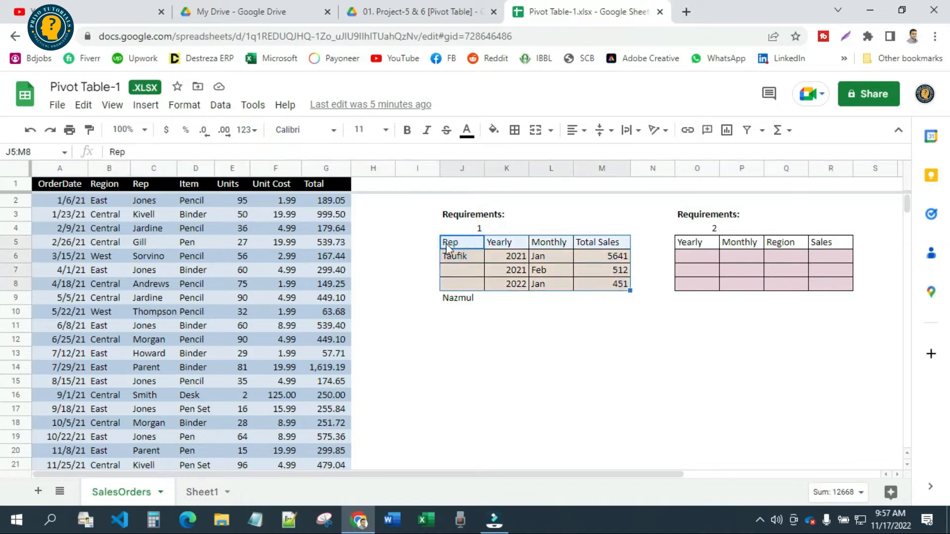
{"action": "left_click_drag", "start_coordinate": [457, 253], "coordinate": [455, 365]}
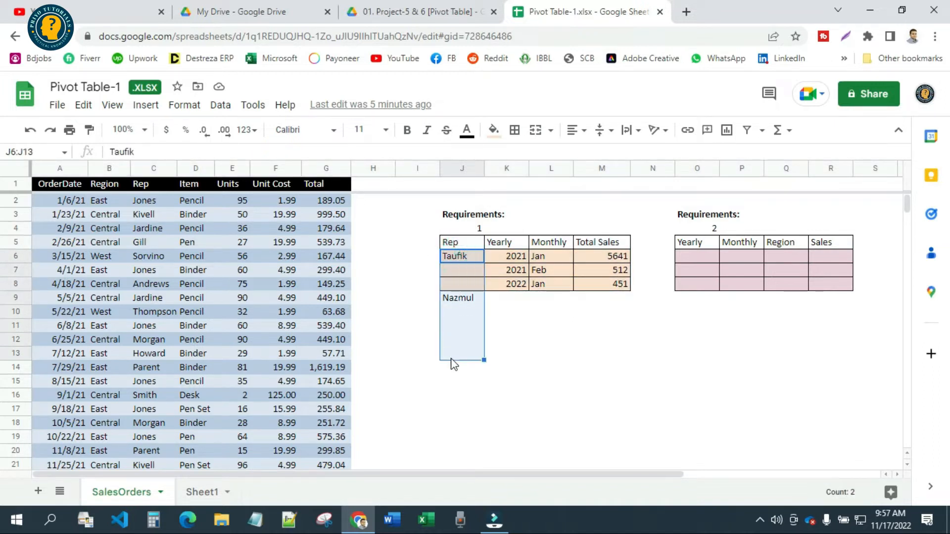
{"action": "left_click", "coordinate": [513, 262]}
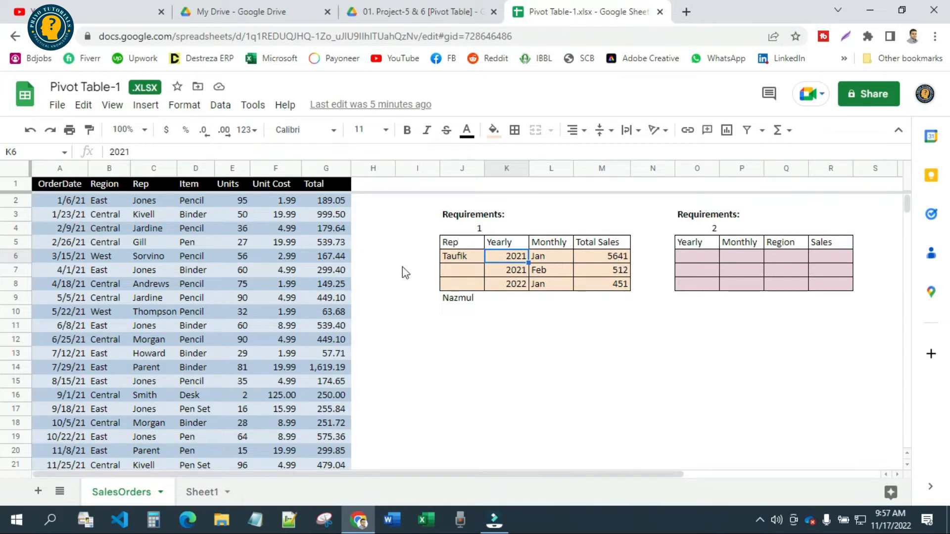
{"action": "left_click", "coordinate": [493, 341]}
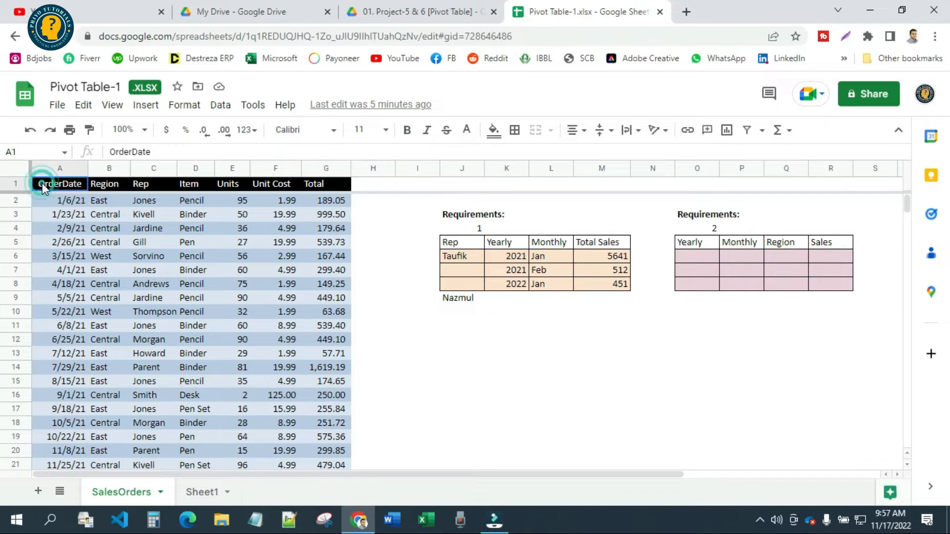
Examine the full extent of the sales data from the OrderDate header to the last Total, range A1:G46
{"action": "left_click_drag", "start_coordinate": [43, 187], "coordinate": [352, 189]}
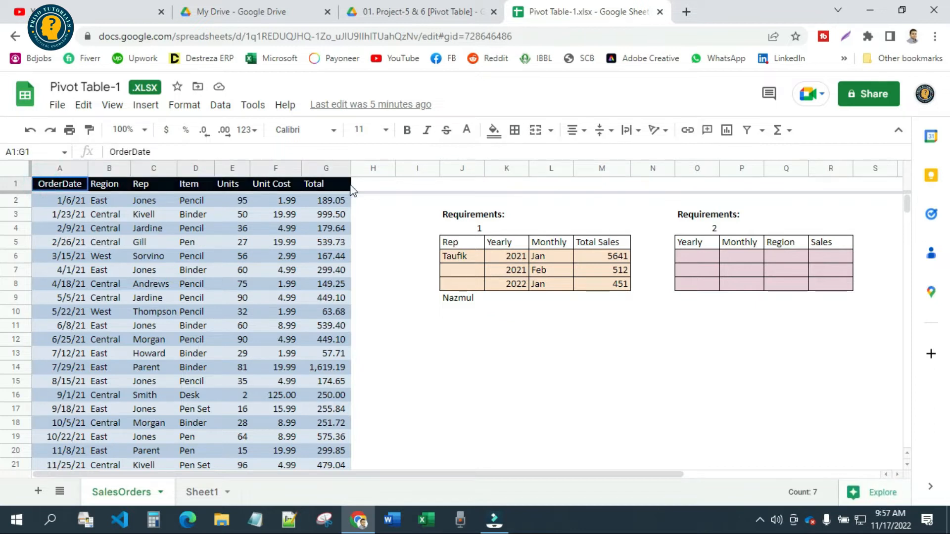
{"action": "left_click_drag", "start_coordinate": [352, 190], "coordinate": [317, 410]}
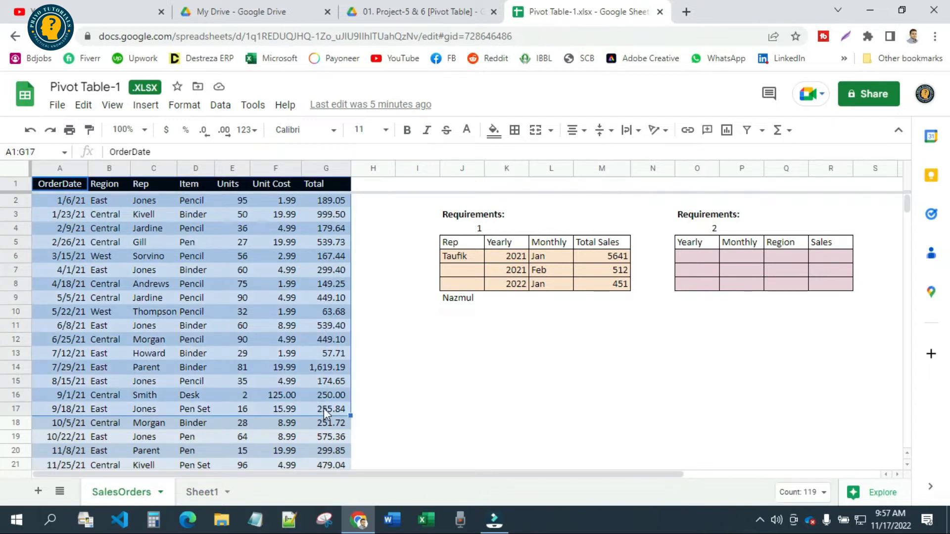
{"action": "left_click_drag", "start_coordinate": [50, 180], "coordinate": [326, 410]}
{"action": "left_click", "coordinate": [97, 185]}
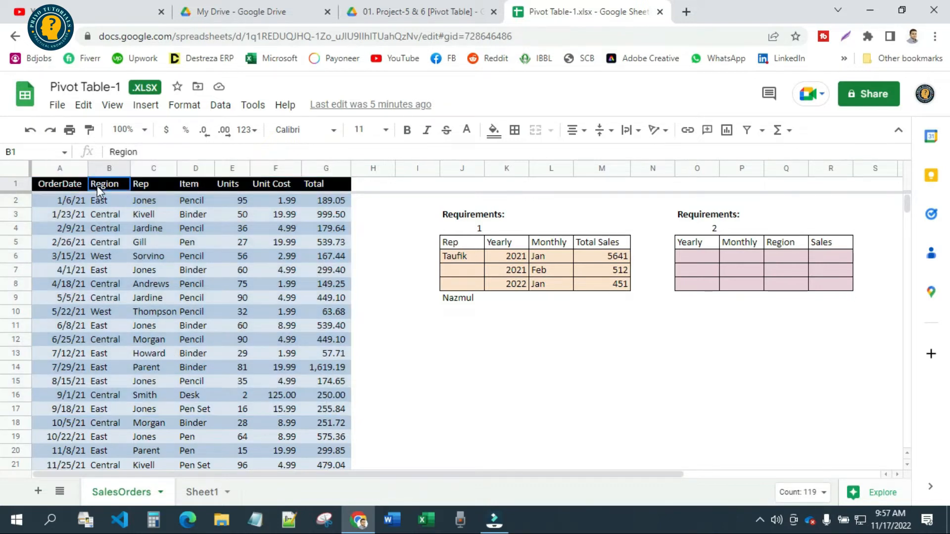
{"action": "left_click", "coordinate": [56, 189]}
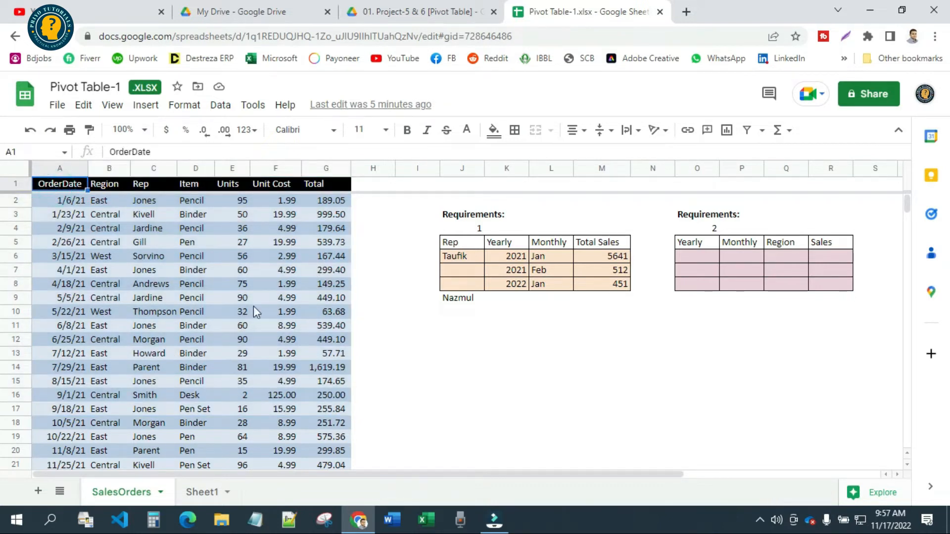
{"action": "left_click_drag", "start_coordinate": [76, 187], "coordinate": [346, 229]}
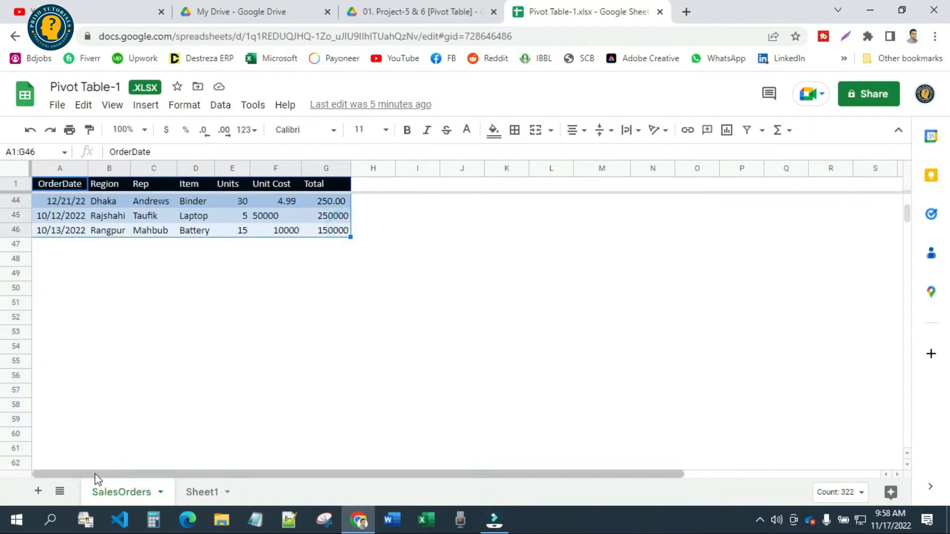
{"action": "scroll", "coordinate": [140, 413], "scroll_direction": "up", "scroll_amount": 10}
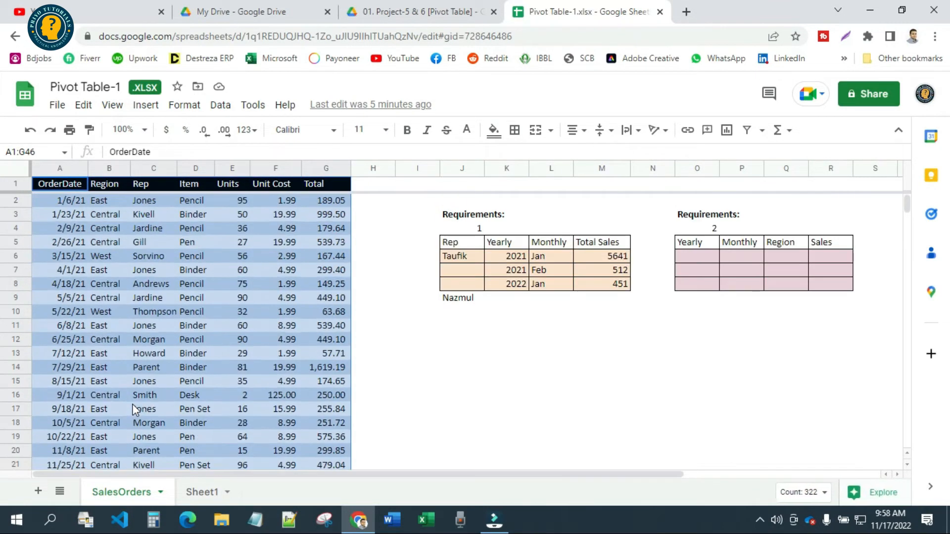
{"action": "left_click", "coordinate": [63, 189]}
{"action": "left_click_drag", "start_coordinate": [62, 189], "coordinate": [316, 408]}
{"action": "scroll", "coordinate": [315, 408], "scroll_direction": "up", "scroll_amount": 20}
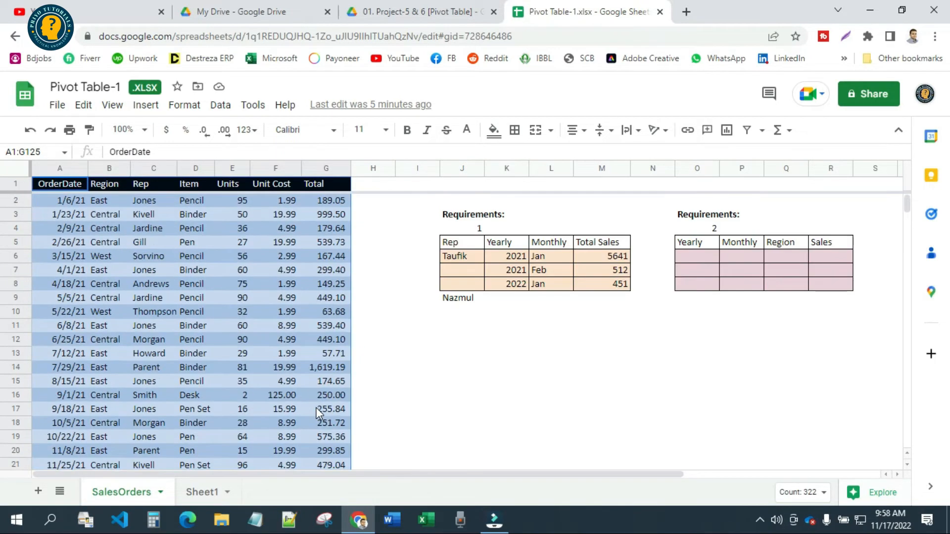
{"action": "left_click", "coordinate": [96, 233]}
Insert a pivot table based on SalesOrders!A1:G46 into the existing sheet at Sheet1!A3
{"action": "left_click", "coordinate": [72, 188]}
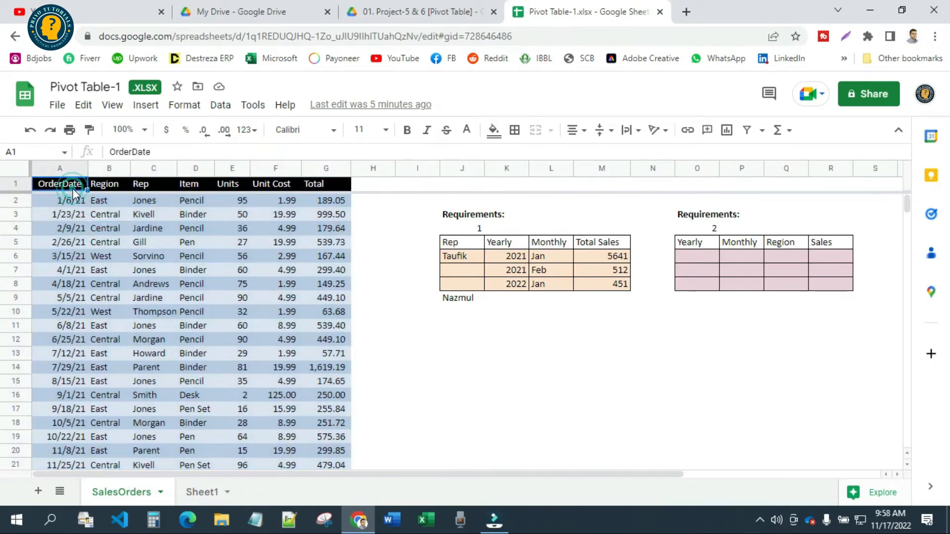
{"action": "left_click", "coordinate": [162, 109]}
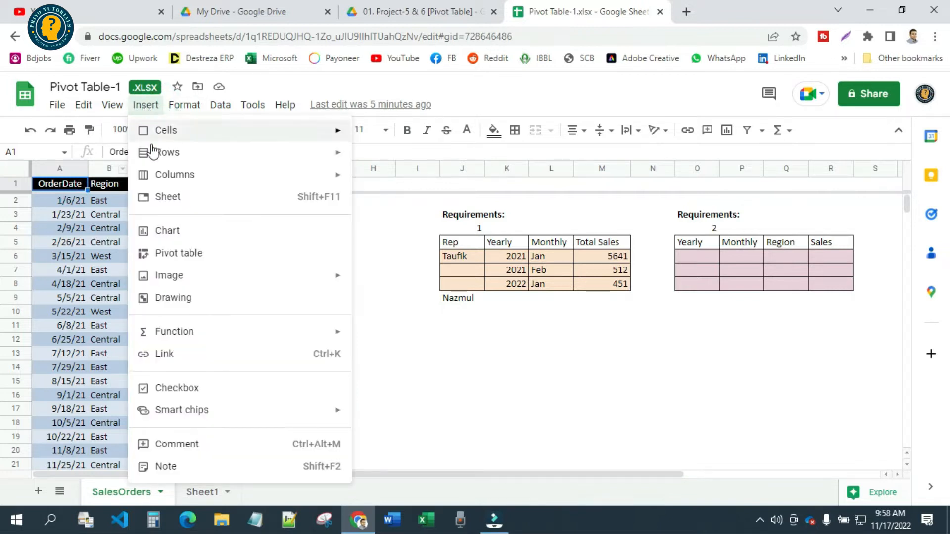
{"action": "left_click", "coordinate": [193, 255]}
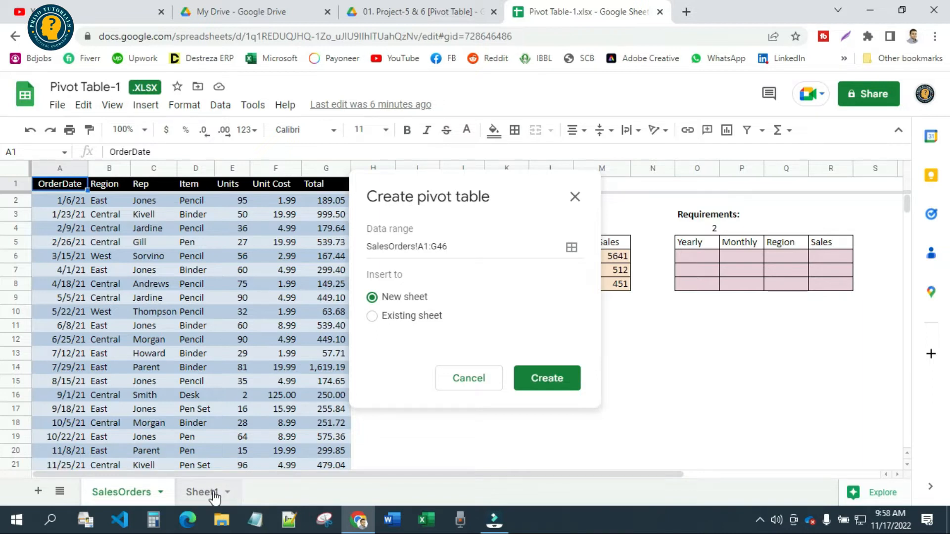
{"action": "left_click", "coordinate": [371, 318]}
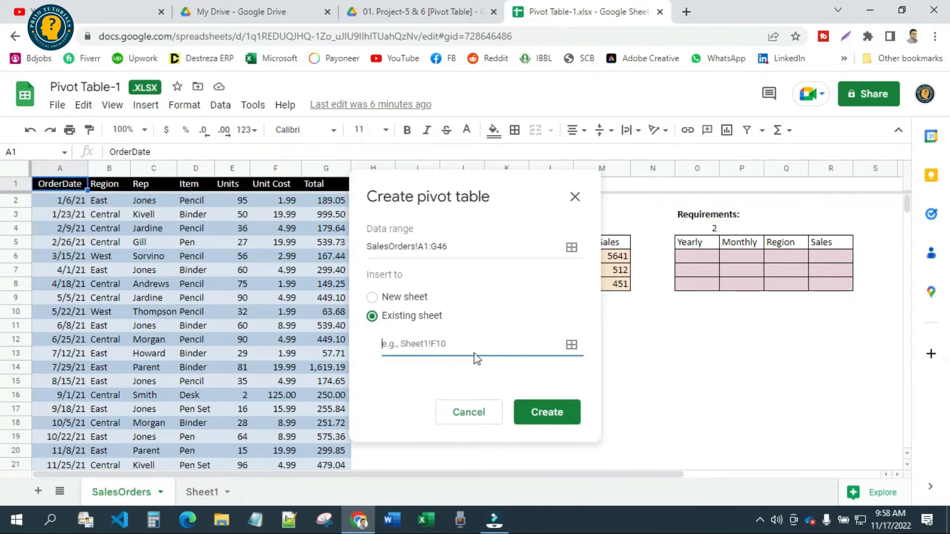
{"action": "left_click", "coordinate": [571, 345]}
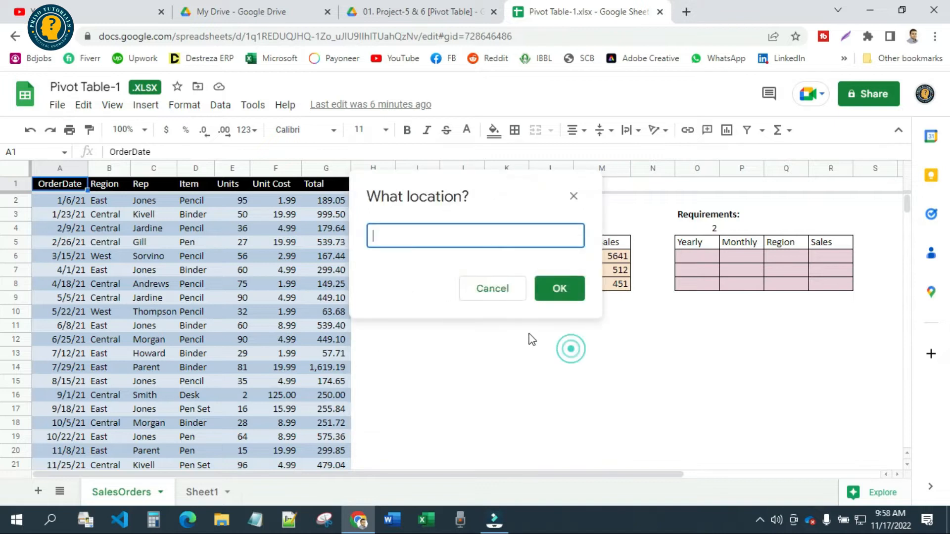
{"action": "left_click", "coordinate": [202, 492]}
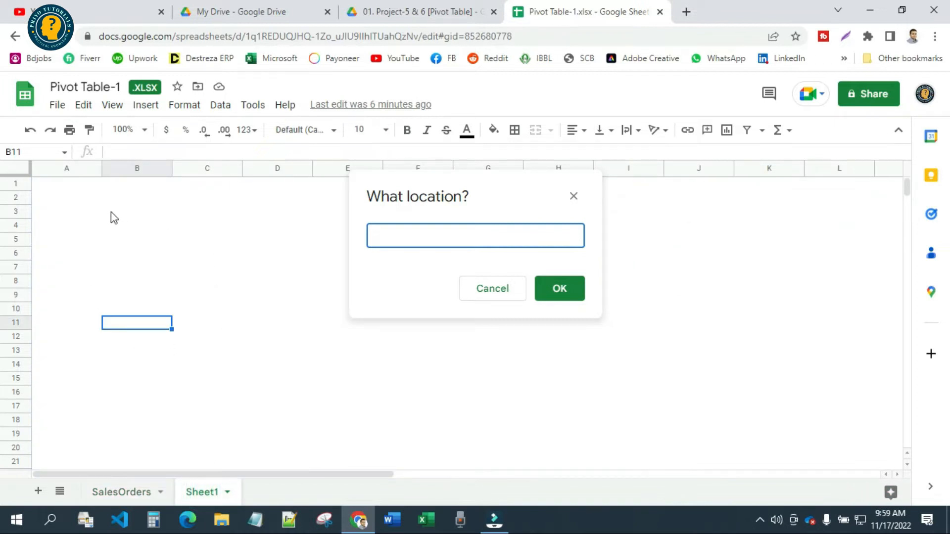
{"action": "left_click", "coordinate": [71, 212]}
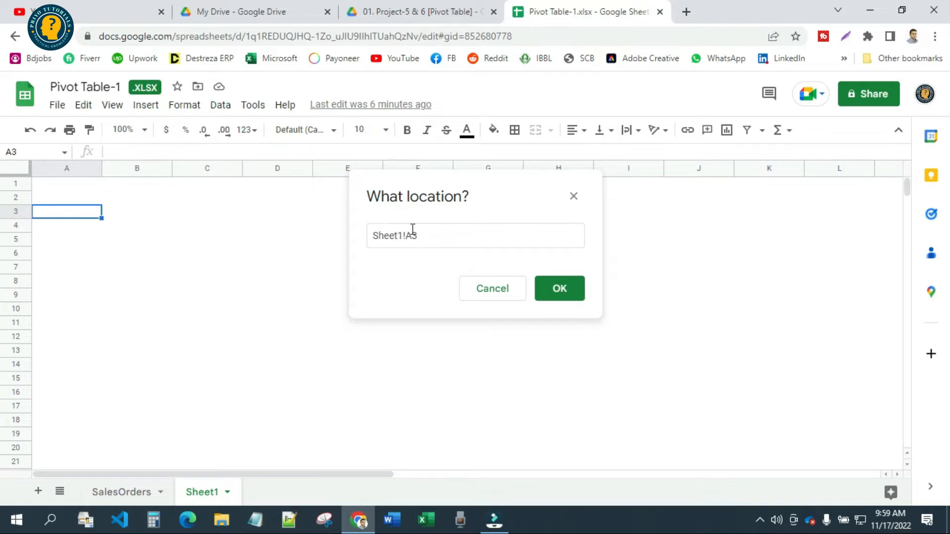
{"action": "left_click", "coordinate": [566, 293]}
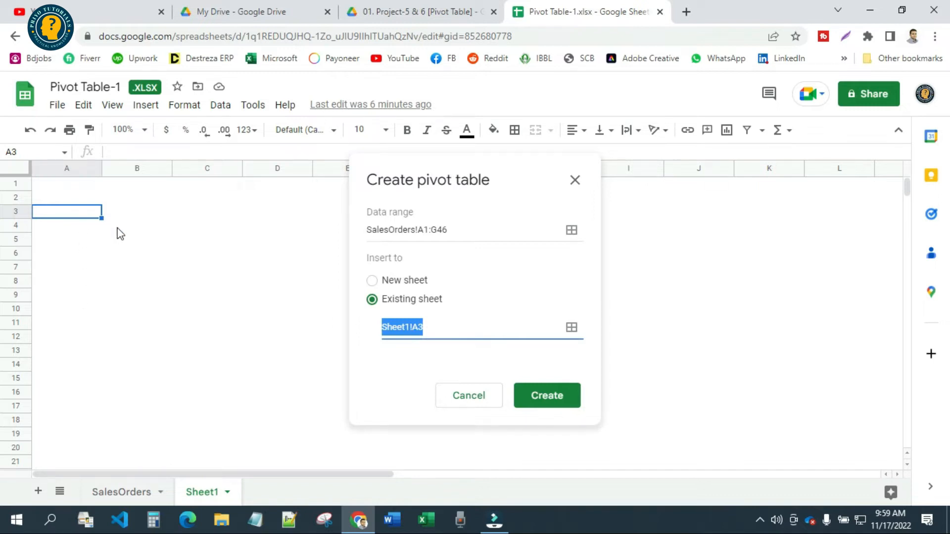
{"action": "left_click", "coordinate": [547, 404]}
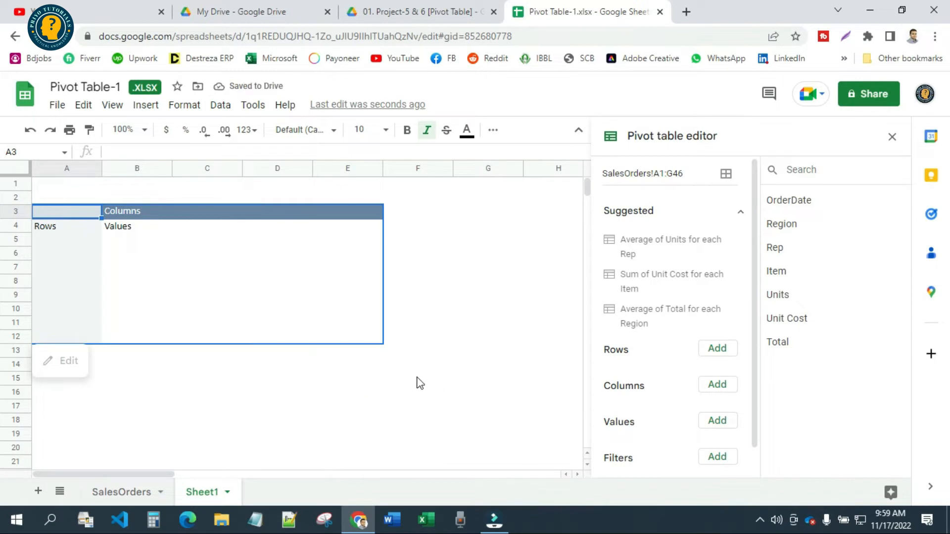
Check the Rep column of the requirement 1 table on SalesOrders against the empty pivot table on Sheet1
{"action": "left_click", "coordinate": [122, 493]}
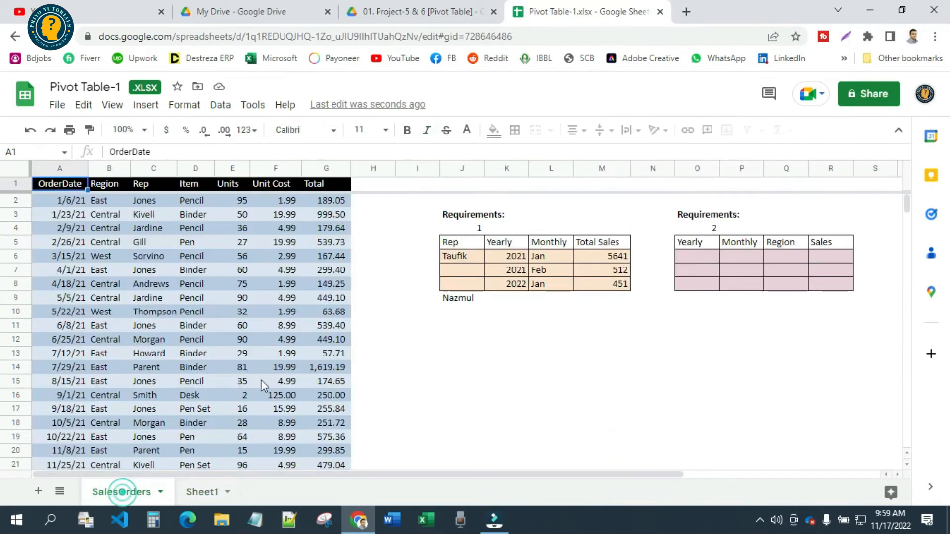
{"action": "left_click_drag", "start_coordinate": [454, 245], "coordinate": [455, 257]}
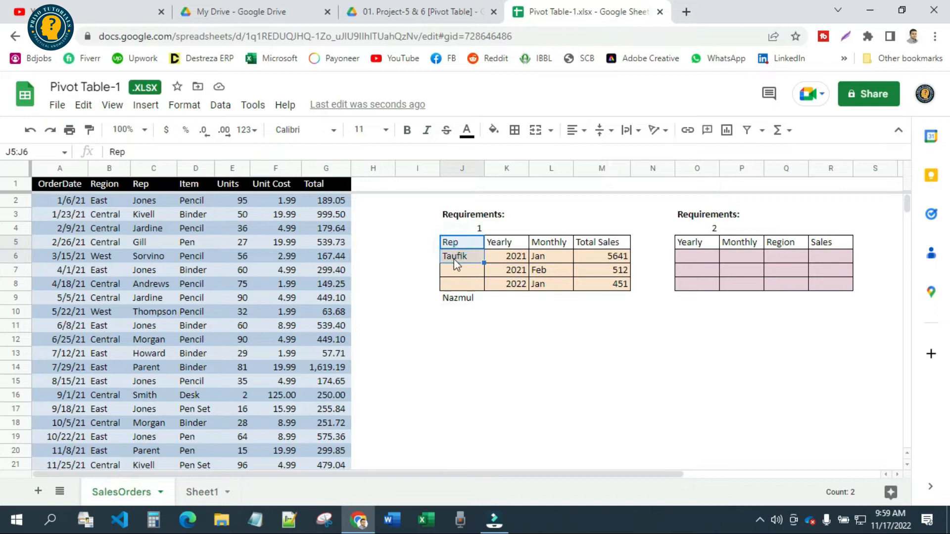
{"action": "left_click", "coordinate": [198, 496]}
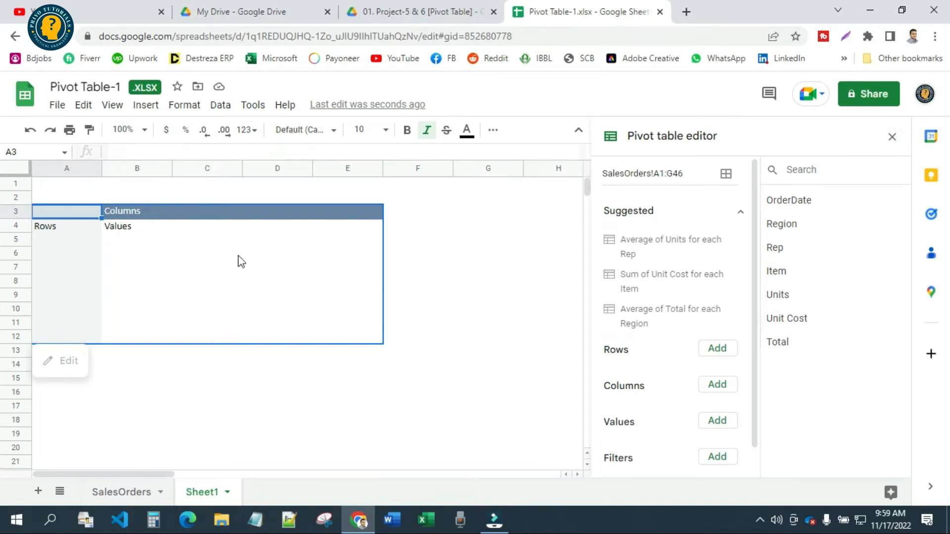
{"action": "left_click", "coordinate": [517, 241]}
{"action": "left_click", "coordinate": [258, 263]}
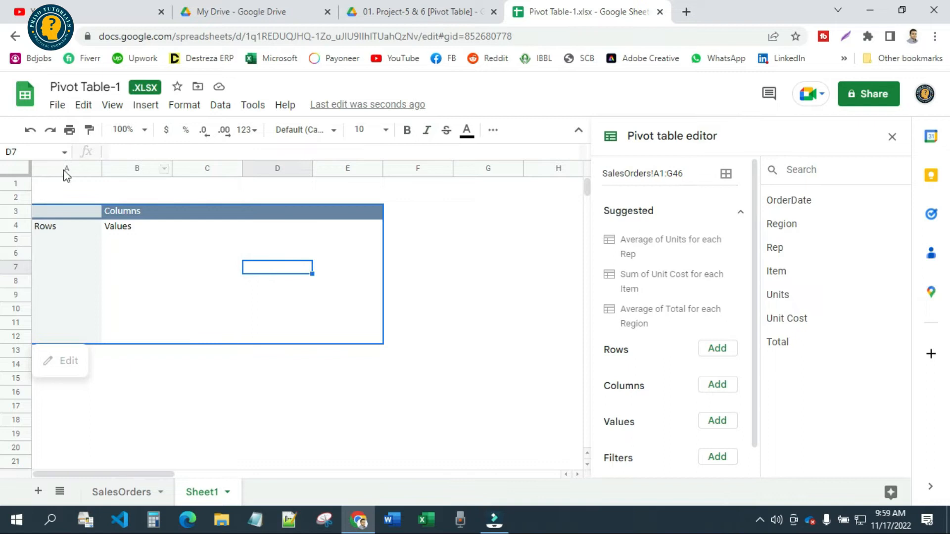
Delete columns A through E of Sheet1 together with the empty pivot table
{"action": "left_click", "coordinate": [57, 167]}
{"action": "left_click_drag", "start_coordinate": [57, 167], "coordinate": [356, 173]}
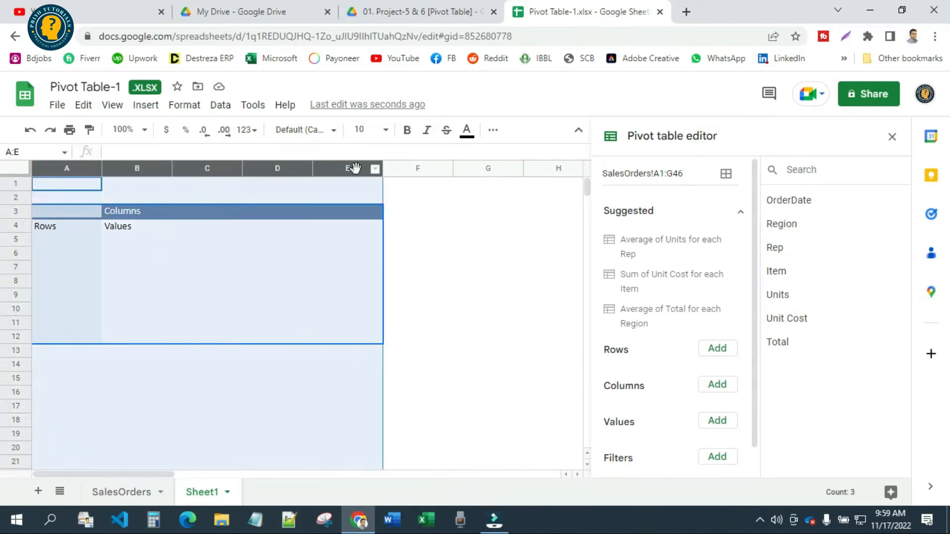
{"action": "right_click", "coordinate": [356, 173]}
{"action": "left_click", "coordinate": [404, 288]}
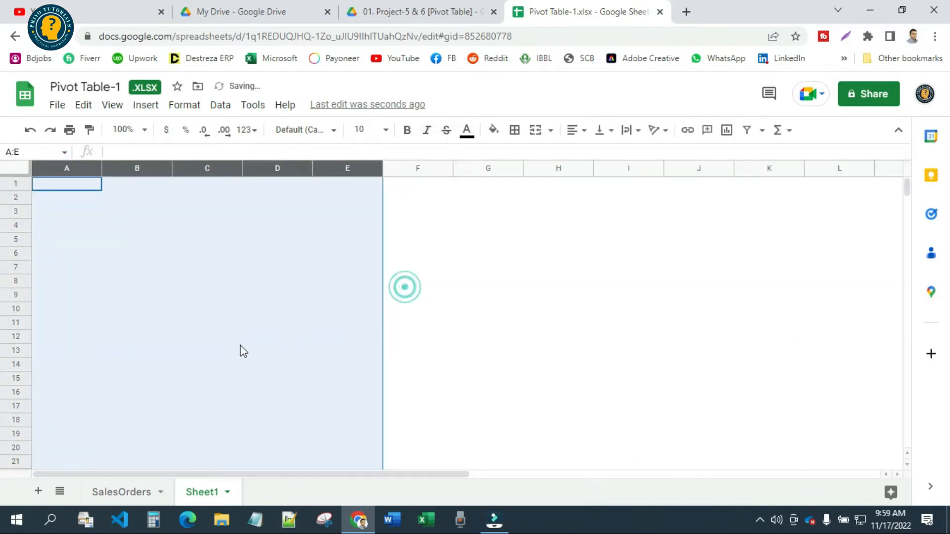
Start a new pivot table from SalesOrders!A1:G46 and set it to be inserted into an existing sheet
{"action": "left_click", "coordinate": [119, 492]}
{"action": "left_click", "coordinate": [55, 186]}
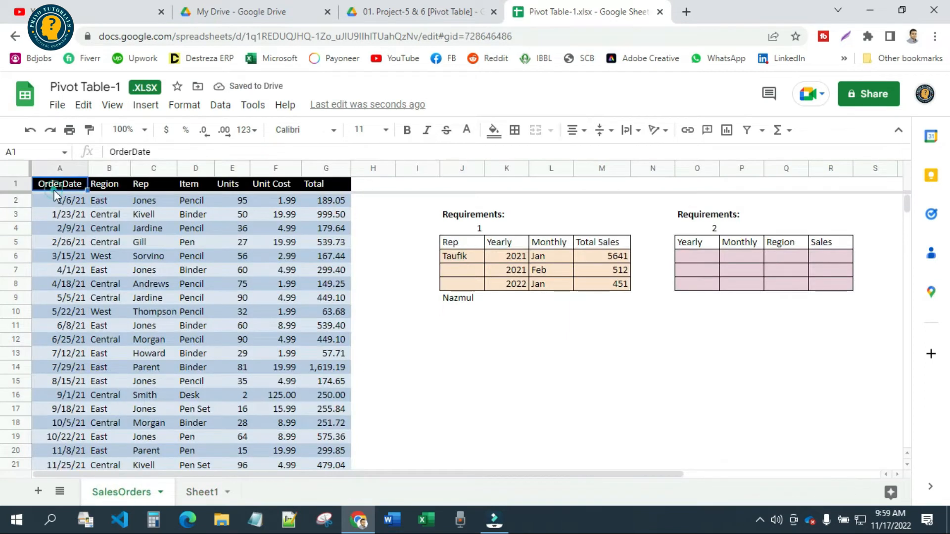
{"action": "left_click", "coordinate": [146, 105]}
{"action": "left_click", "coordinate": [205, 257]}
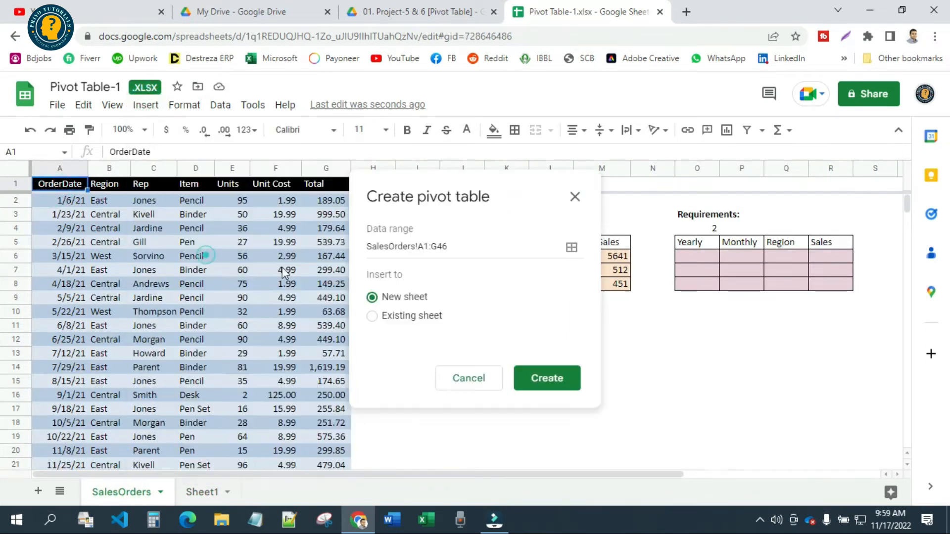
{"action": "left_click", "coordinate": [416, 315]}
Try to pick Sheet1!A3 as the location for the new pivot table
{"action": "left_click", "coordinate": [572, 344]}
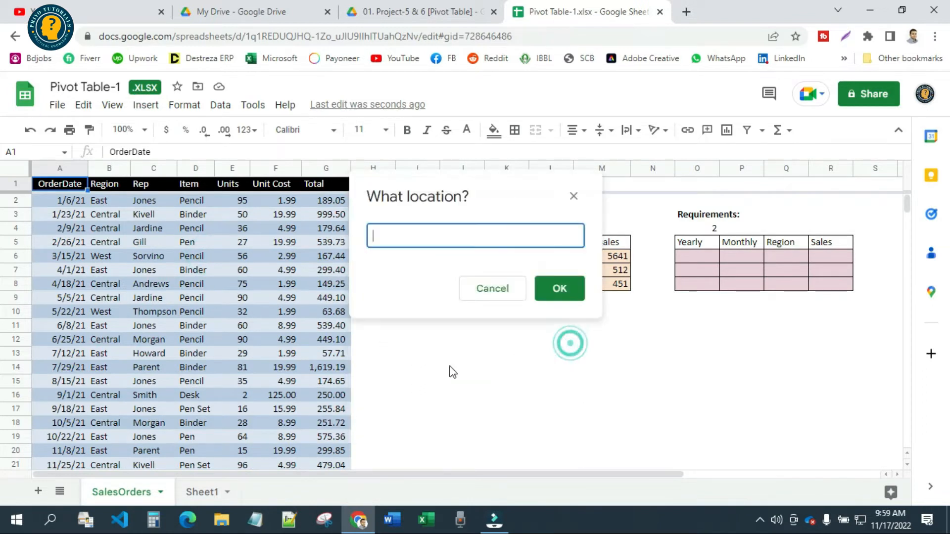
{"action": "left_click", "coordinate": [199, 490]}
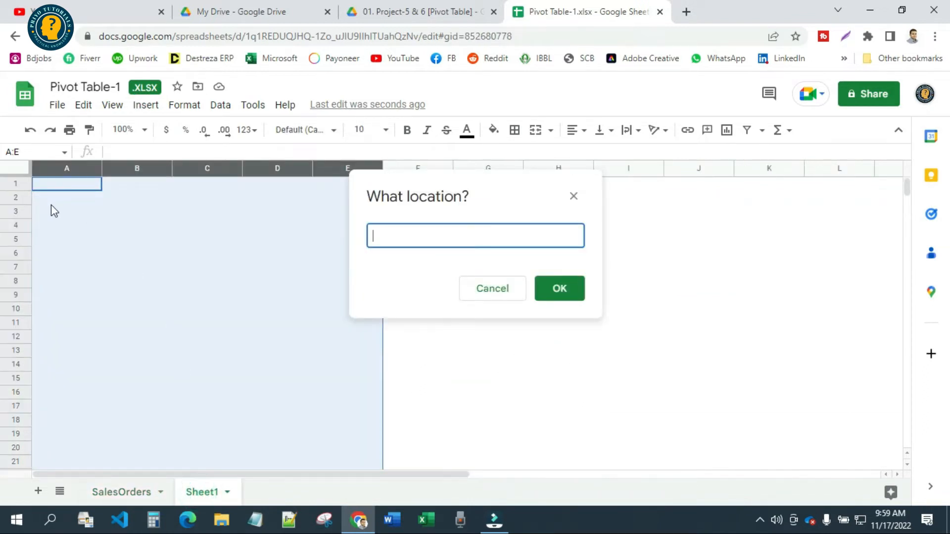
{"action": "left_click", "coordinate": [50, 210]}
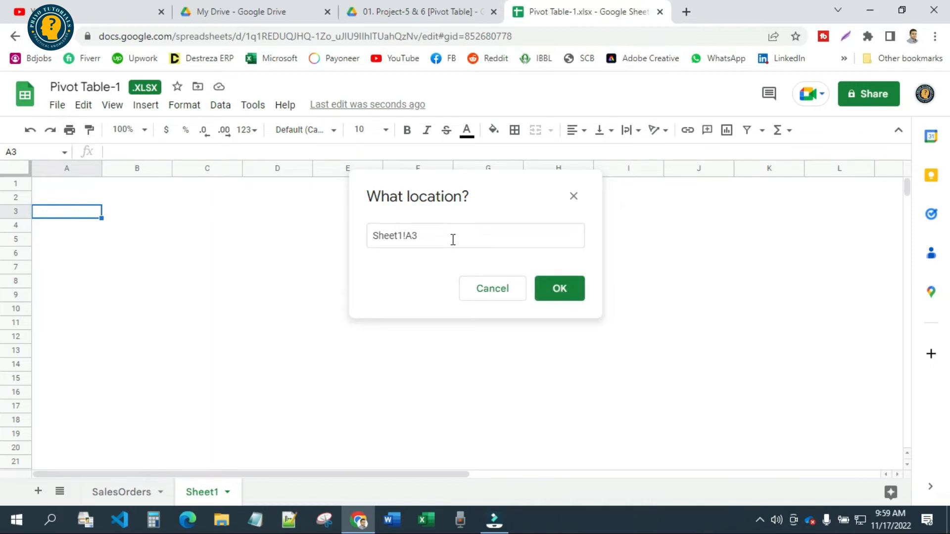
{"action": "left_click", "coordinate": [496, 289]}
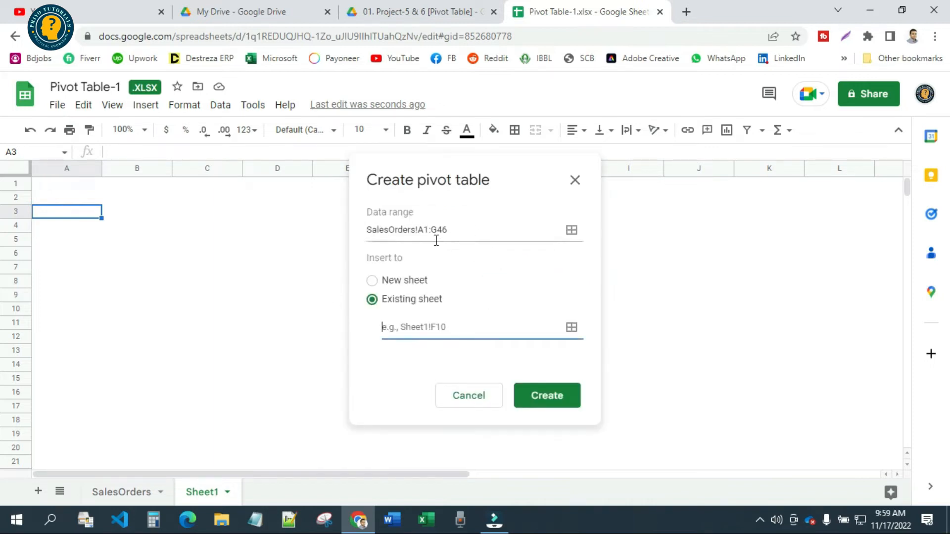
Change the pivot table's data range to the open-ended SalesOrders!A1:G so that rows added below the existing data are included
{"action": "left_click", "coordinate": [464, 231]}
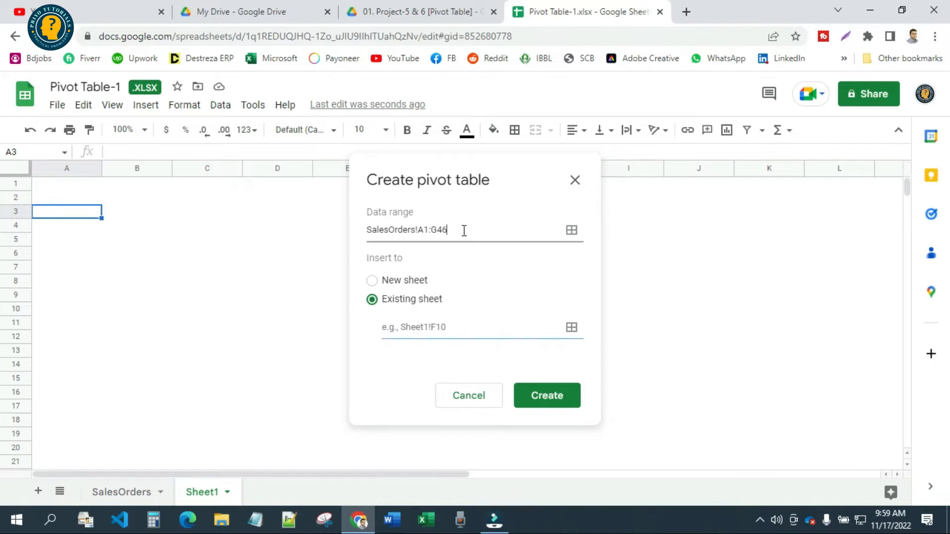
{"action": "left_click_drag", "start_coordinate": [464, 230], "coordinate": [441, 229]}
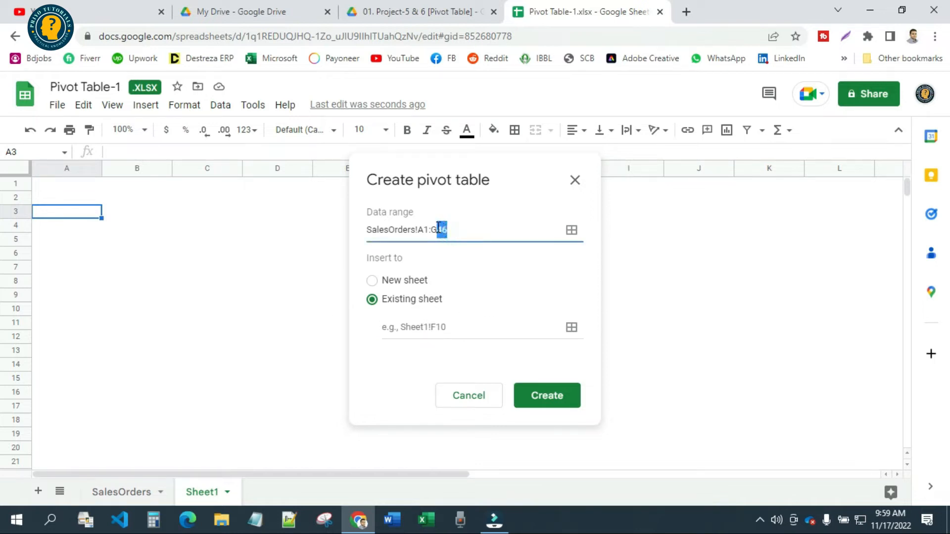
{"action": "left_click", "coordinate": [106, 492]}
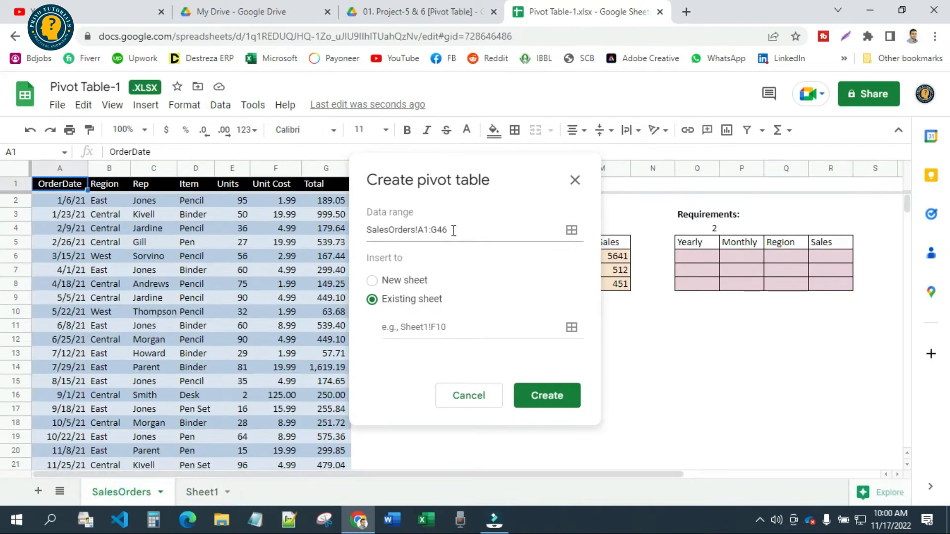
{"action": "scroll", "coordinate": [170, 420], "scroll_direction": "down", "scroll_amount": 12}
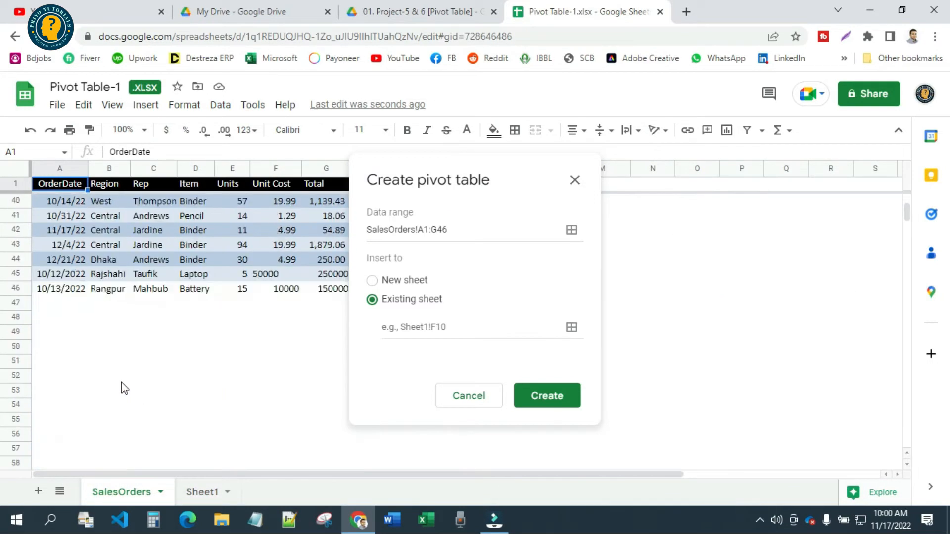
{"action": "left_click", "coordinate": [456, 233]}
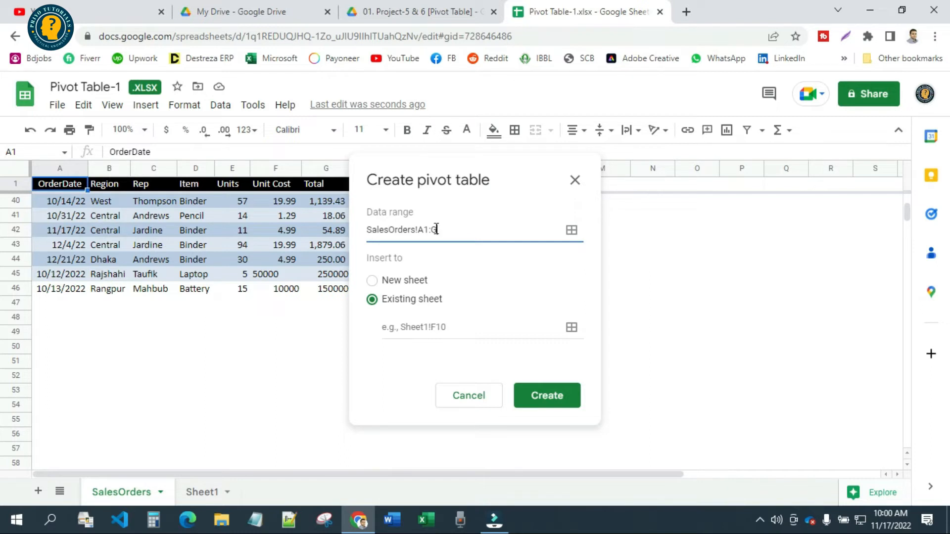
Set Sheet1!A3 as the location and create the pivot table there
{"action": "left_click_drag", "start_coordinate": [485, 157], "coordinate": [774, 177]}
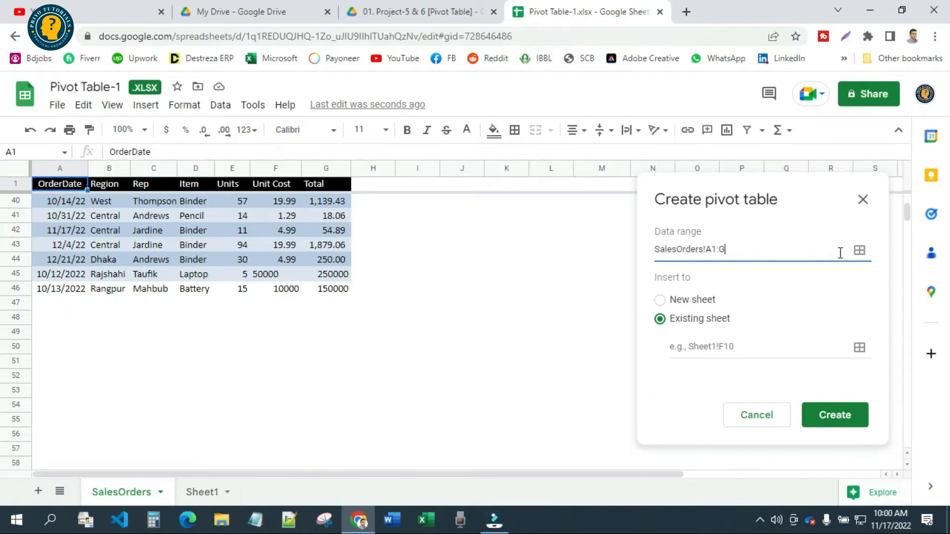
{"action": "left_click", "coordinate": [859, 347]}
{"action": "left_click", "coordinate": [201, 492]}
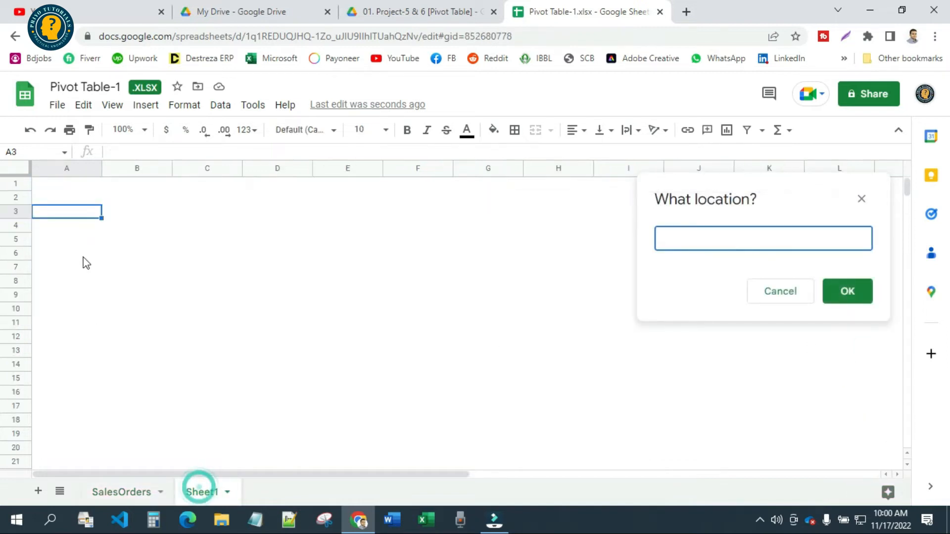
{"action": "left_click", "coordinate": [85, 218]}
{"action": "left_click", "coordinate": [837, 289]}
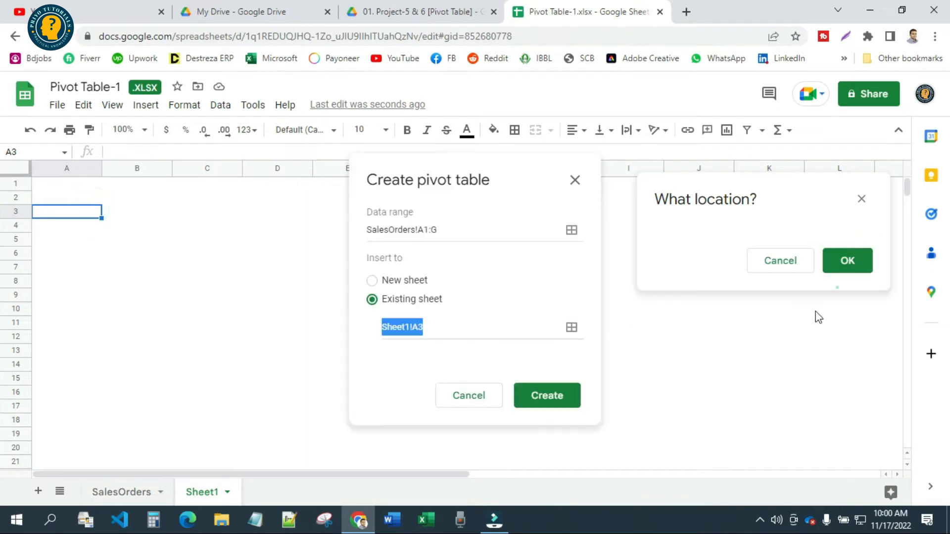
{"action": "left_click", "coordinate": [557, 397]}
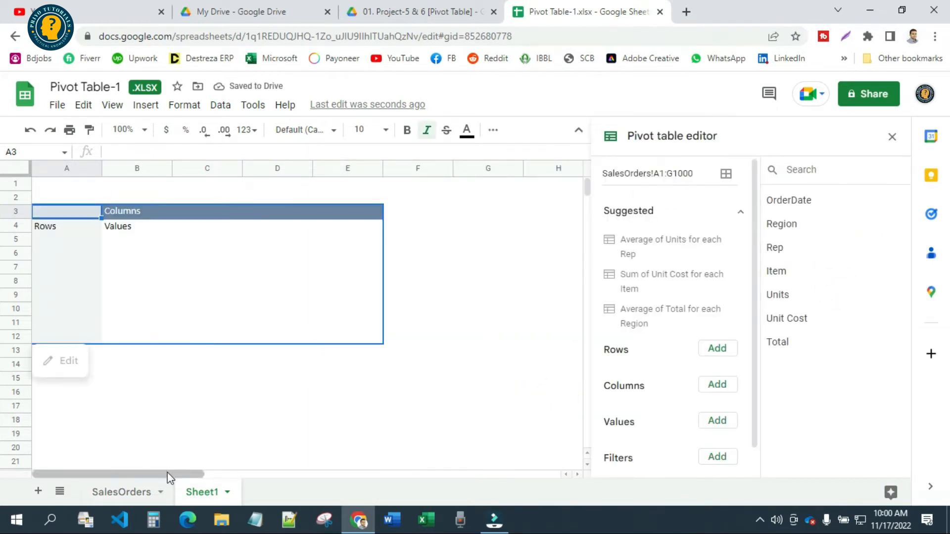
Check the requirement 1 layout on SalesOrders and add Rep as a row field of the pivot table on Sheet1
{"action": "left_click", "coordinate": [129, 494]}
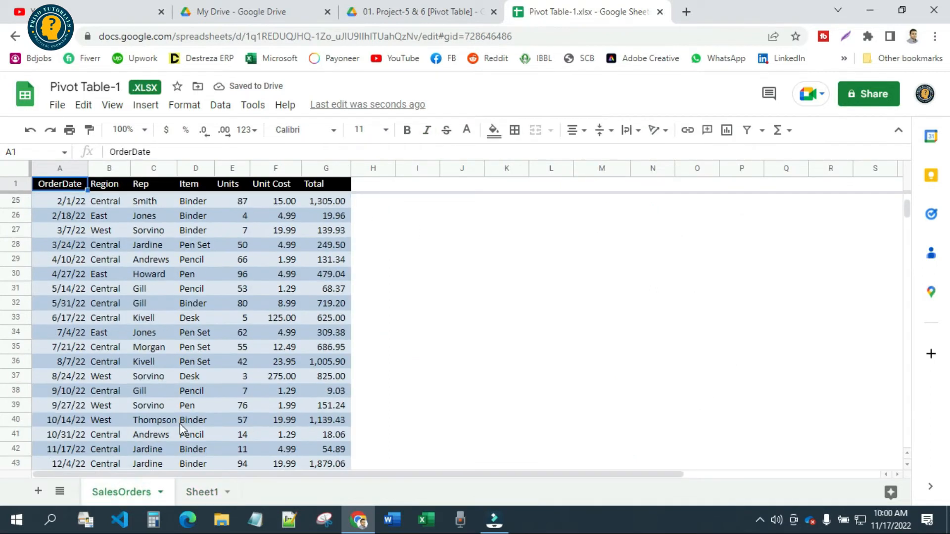
{"action": "scroll", "coordinate": [308, 202], "scroll_direction": "up", "scroll_amount": 10}
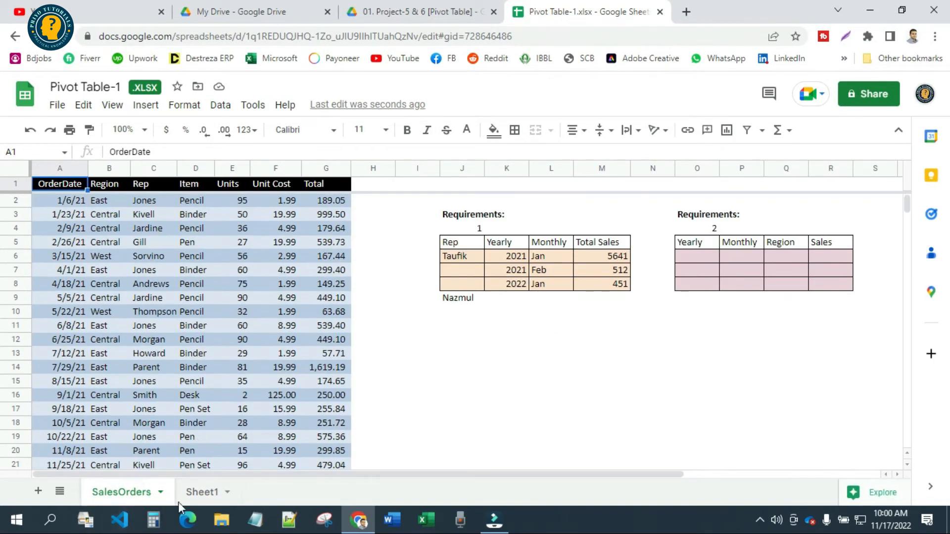
{"action": "left_click", "coordinate": [188, 494]}
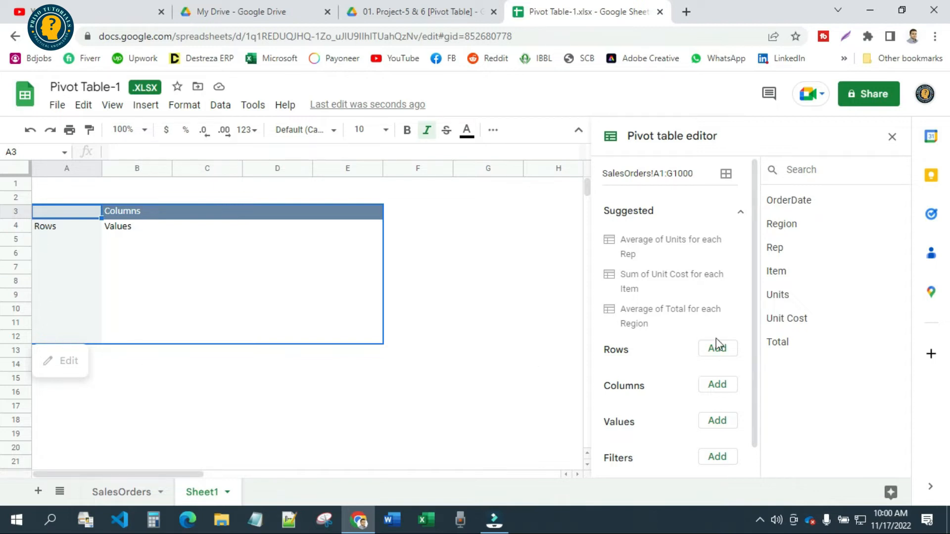
{"action": "left_click", "coordinate": [715, 354]}
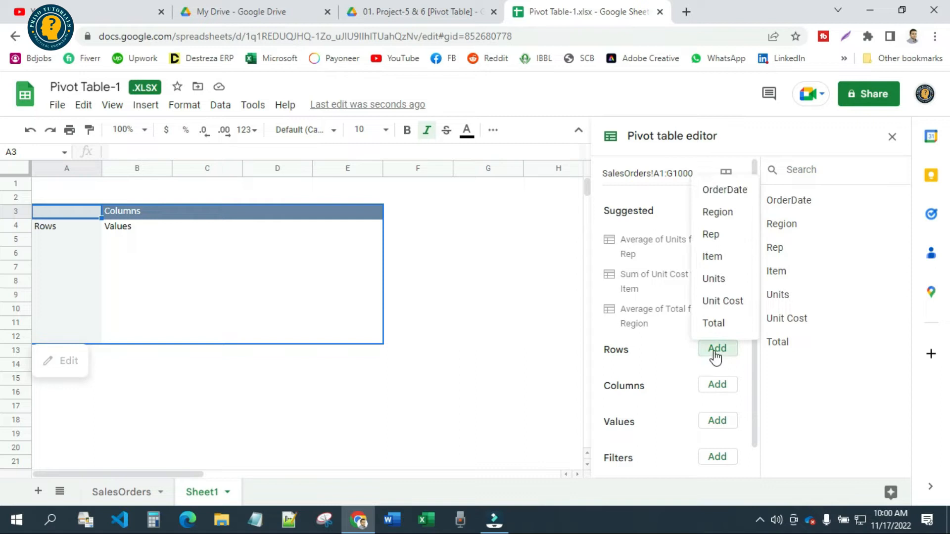
{"action": "left_click", "coordinate": [713, 235]}
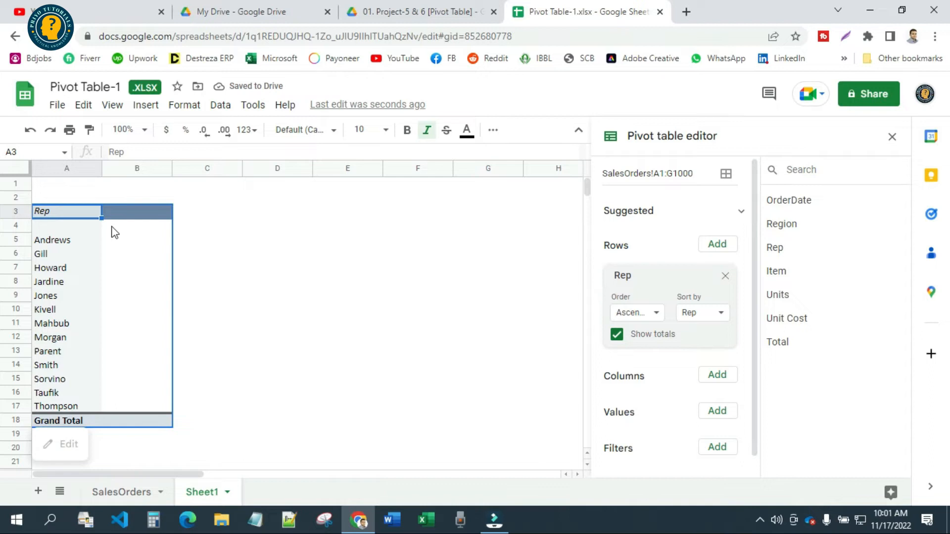
Compare the reps listed in the pivot table on Sheet1 with the SalesOrders data and the requirement 1 table
{"action": "left_click", "coordinate": [122, 492]}
{"action": "left_click", "coordinate": [200, 492]}
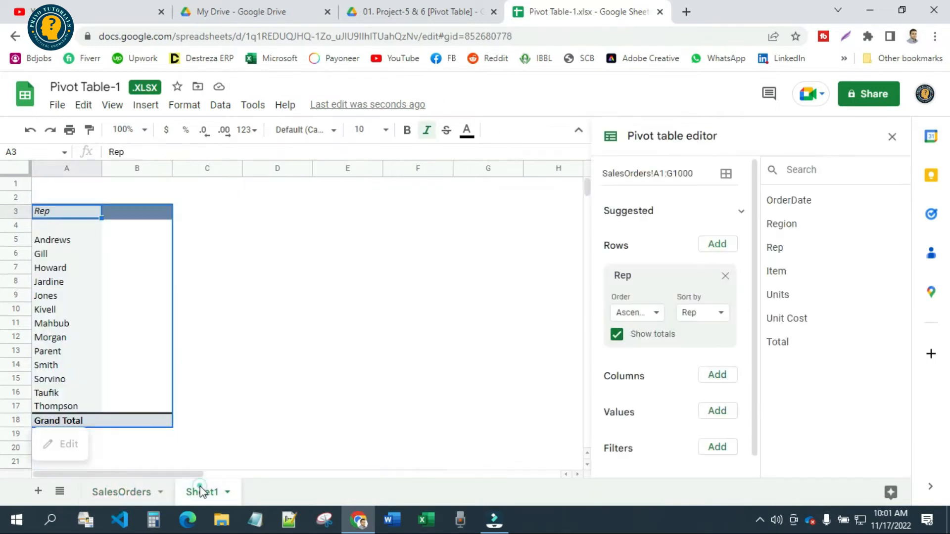
{"action": "left_click", "coordinate": [116, 491]}
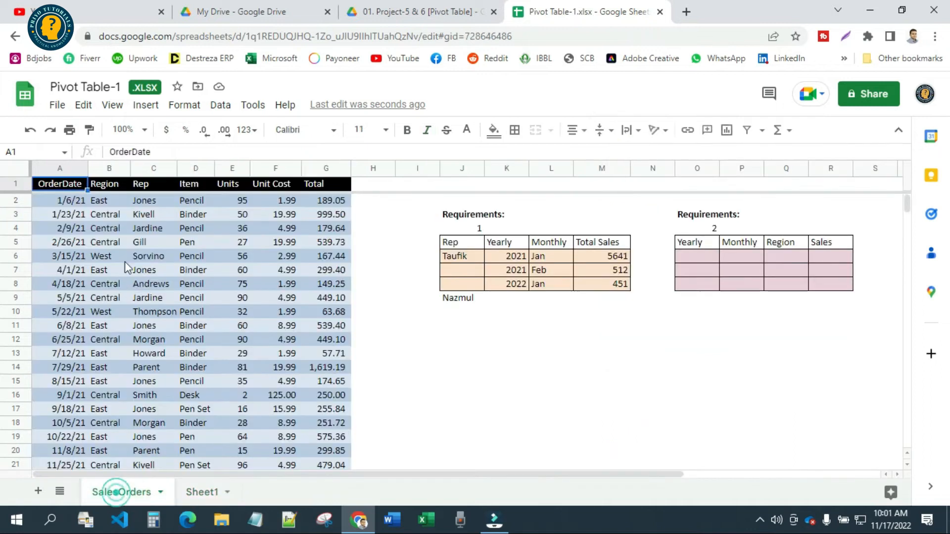
{"action": "scroll", "coordinate": [143, 366], "scroll_direction": "down", "scroll_amount": 10}
{"action": "scroll", "coordinate": [144, 363], "scroll_direction": "down", "scroll_amount": 2}
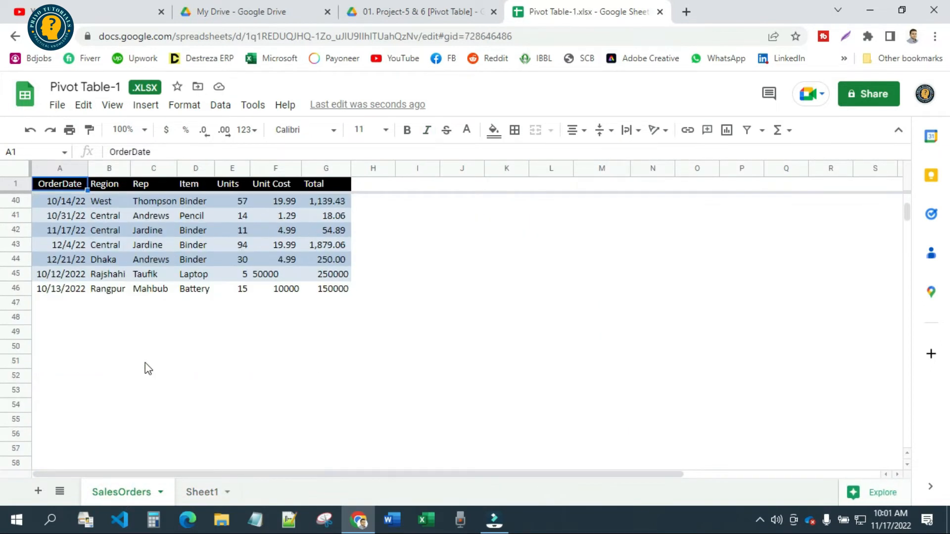
{"action": "scroll", "coordinate": [159, 396], "scroll_direction": "up", "scroll_amount": 4}
{"action": "left_click", "coordinate": [198, 491]}
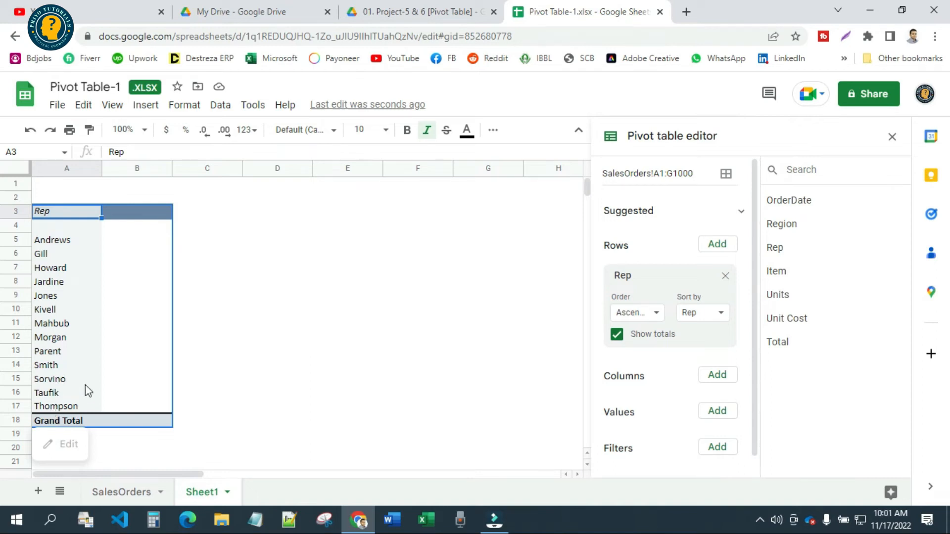
{"action": "left_click", "coordinate": [138, 492]}
{"action": "scroll", "coordinate": [405, 267], "scroll_direction": "up", "scroll_amount": 9}
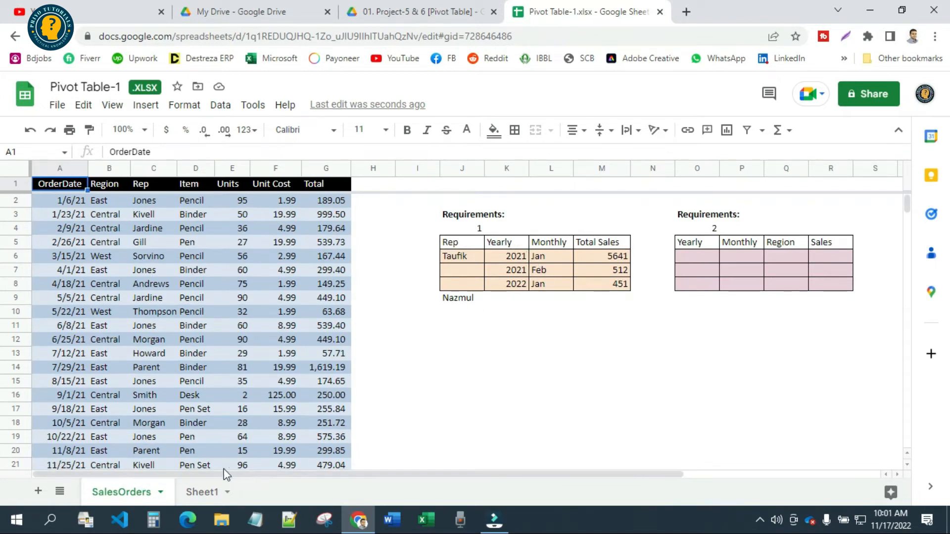
{"action": "left_click", "coordinate": [200, 491]}
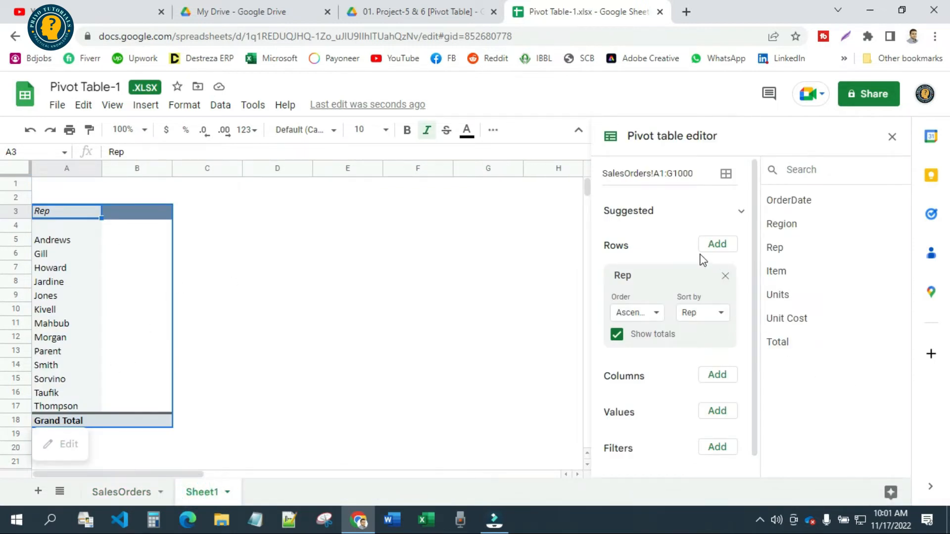
Check the OrderDate column on SalesOrders and add OrderDate as a second row field of the pivot table, under Rep
{"action": "left_click", "coordinate": [715, 246]}
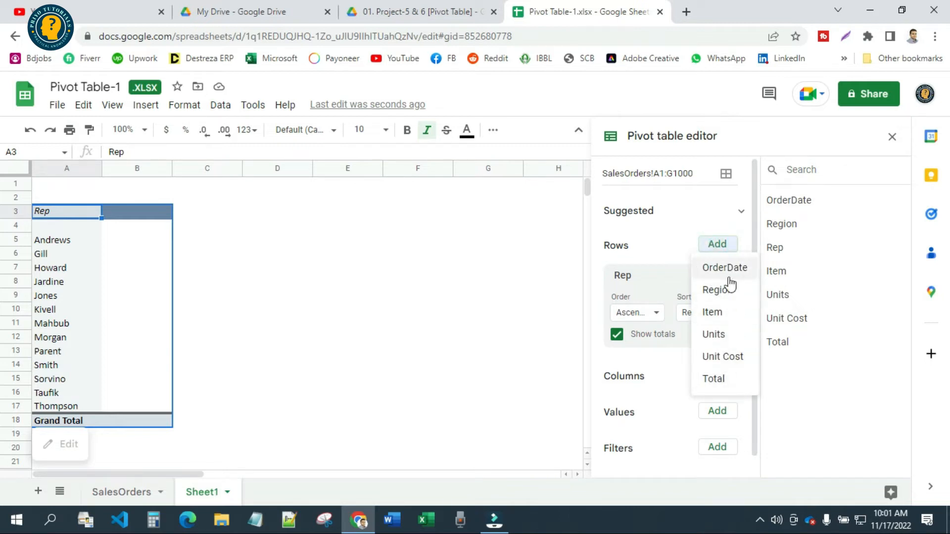
{"action": "left_click", "coordinate": [144, 493]}
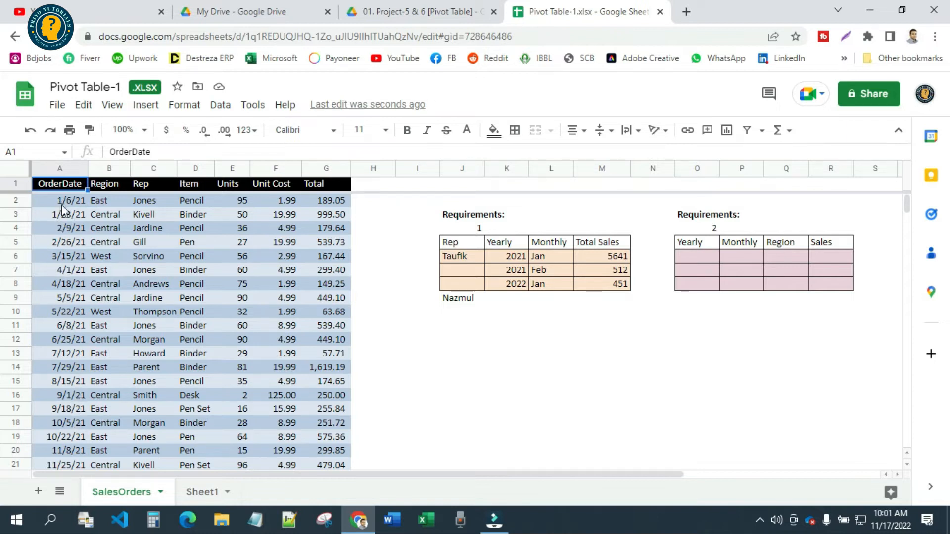
{"action": "left_click", "coordinate": [195, 491]}
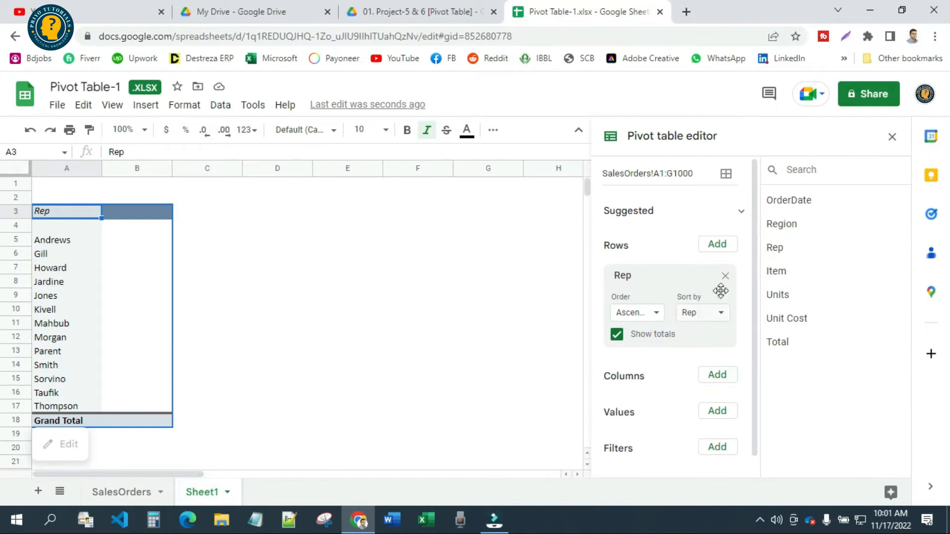
{"action": "left_click", "coordinate": [717, 245]}
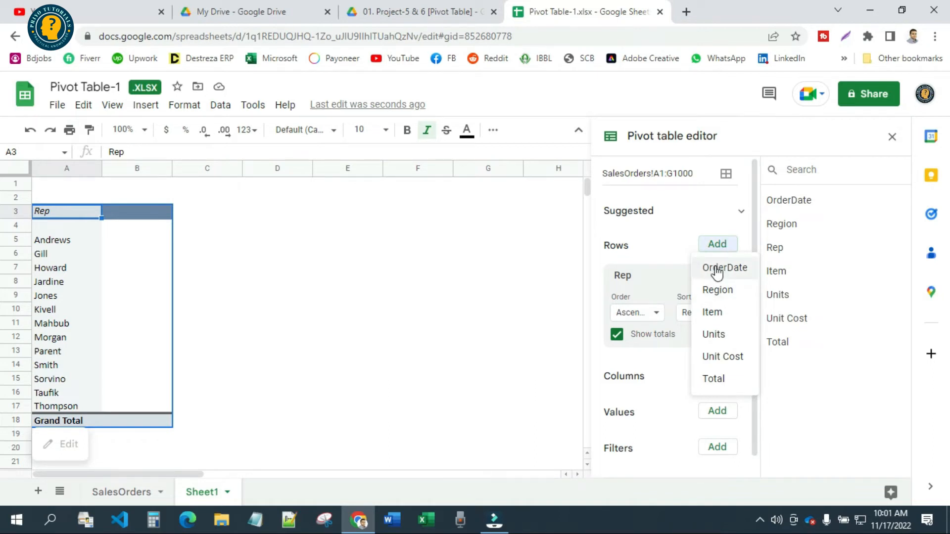
{"action": "left_click", "coordinate": [717, 269]}
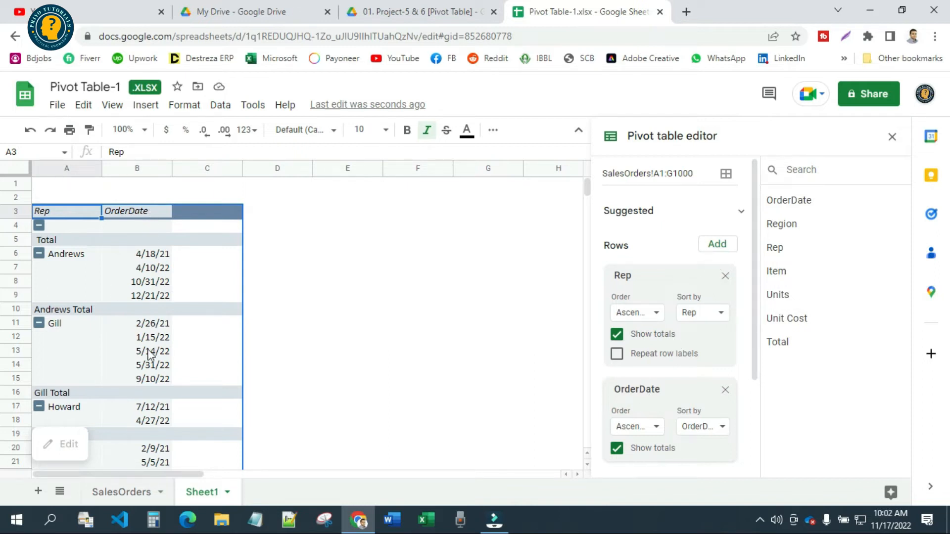
Review the order dates listed per rep and group them by Year with a pivot date group
{"action": "scroll", "coordinate": [151, 354], "scroll_direction": "down", "scroll_amount": 20}
{"action": "scroll", "coordinate": [145, 380], "scroll_direction": "up", "scroll_amount": 7}
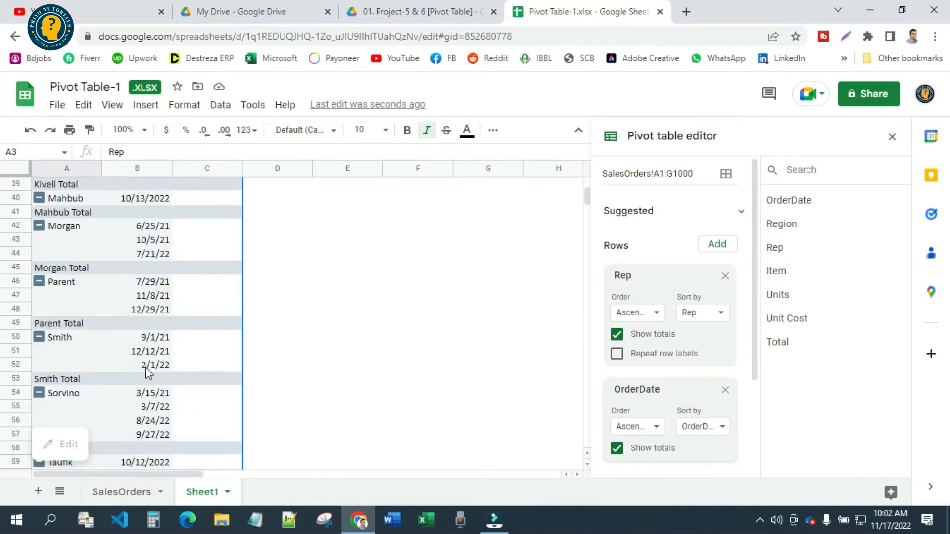
{"action": "scroll", "coordinate": [149, 347], "scroll_direction": "up", "scroll_amount": 13}
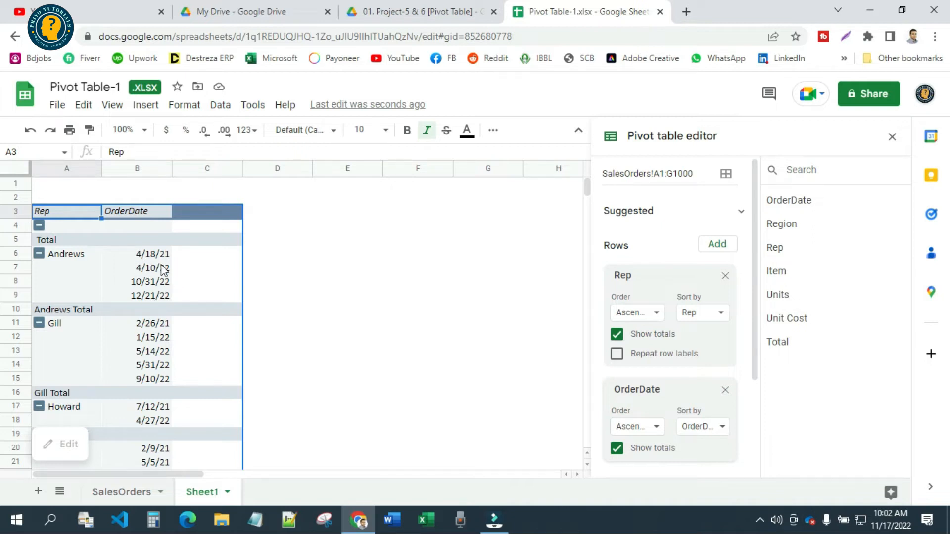
{"action": "left_click", "coordinate": [345, 255]}
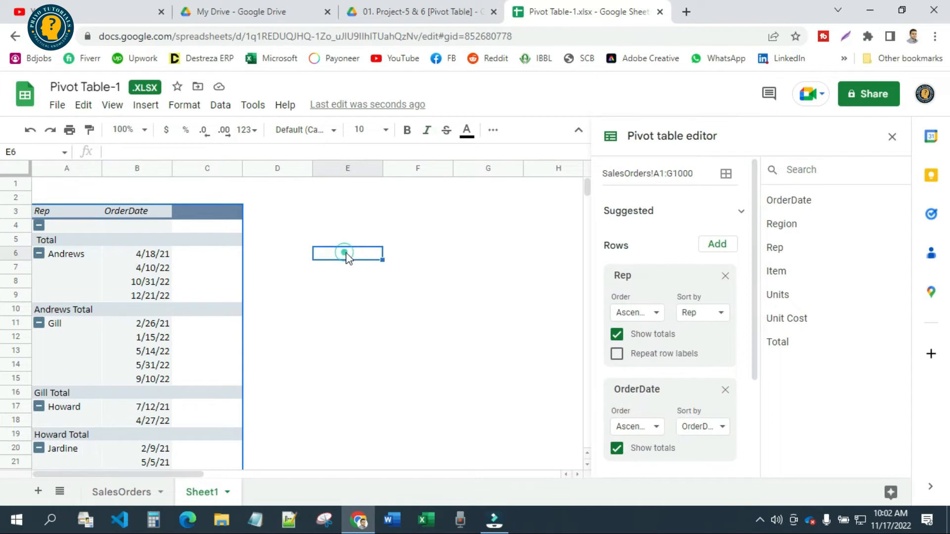
{"action": "left_click", "coordinate": [155, 258]}
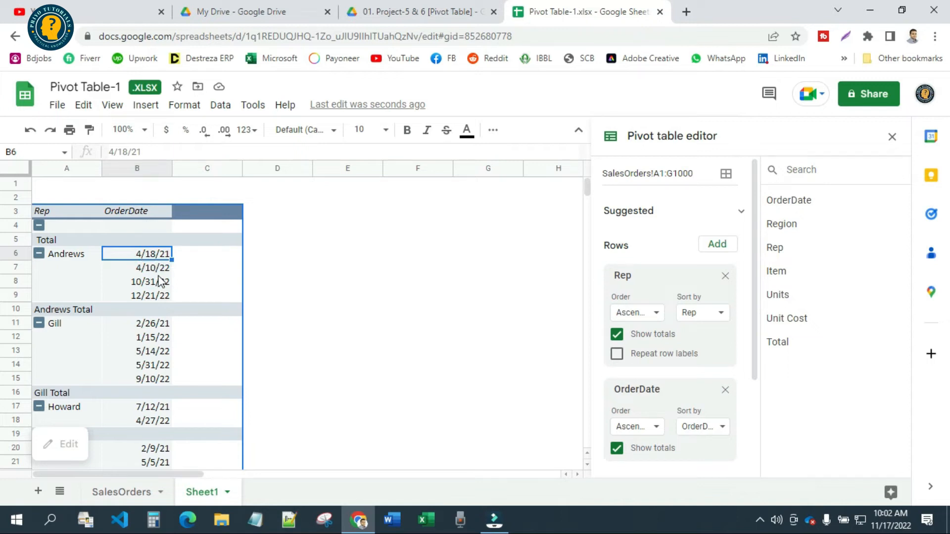
{"action": "right_click", "coordinate": [137, 259]}
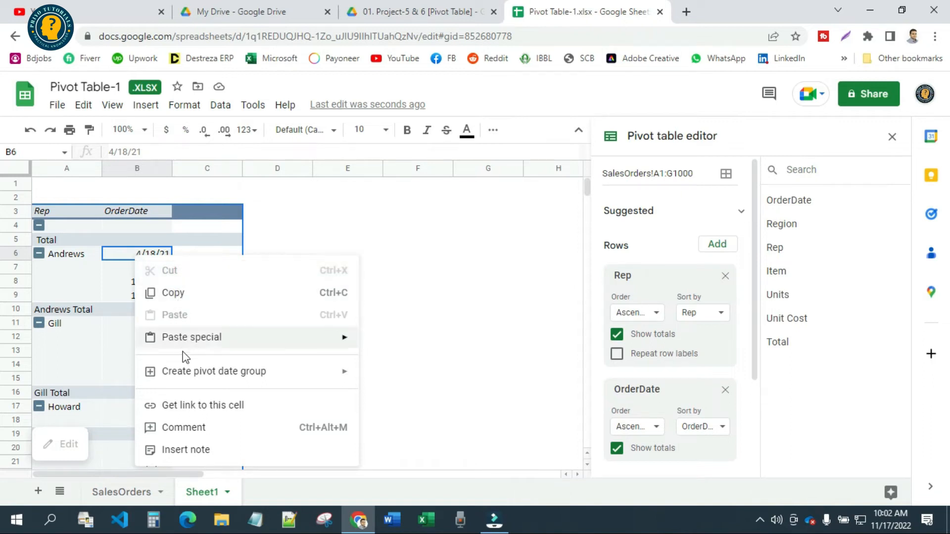
{"action": "mouse_move", "coordinate": [152, 380]}
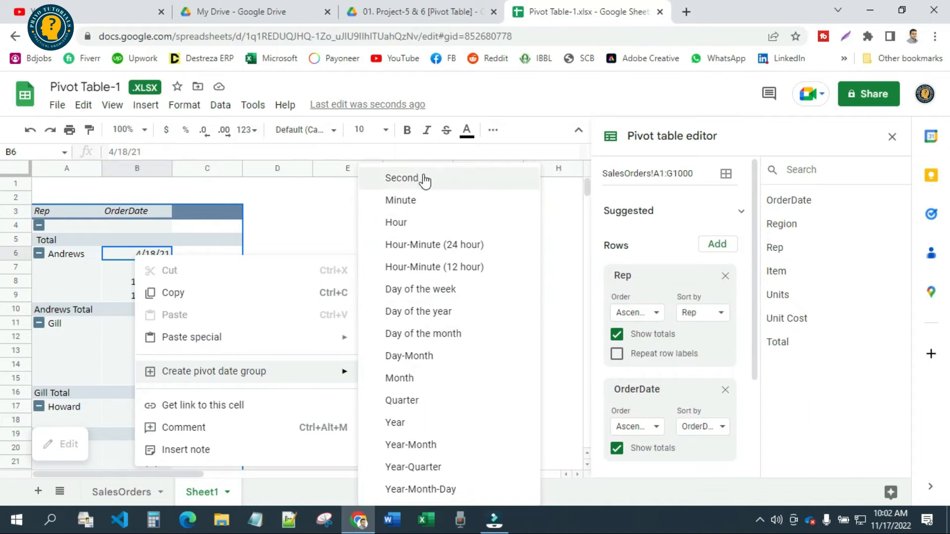
{"action": "left_click", "coordinate": [413, 426]}
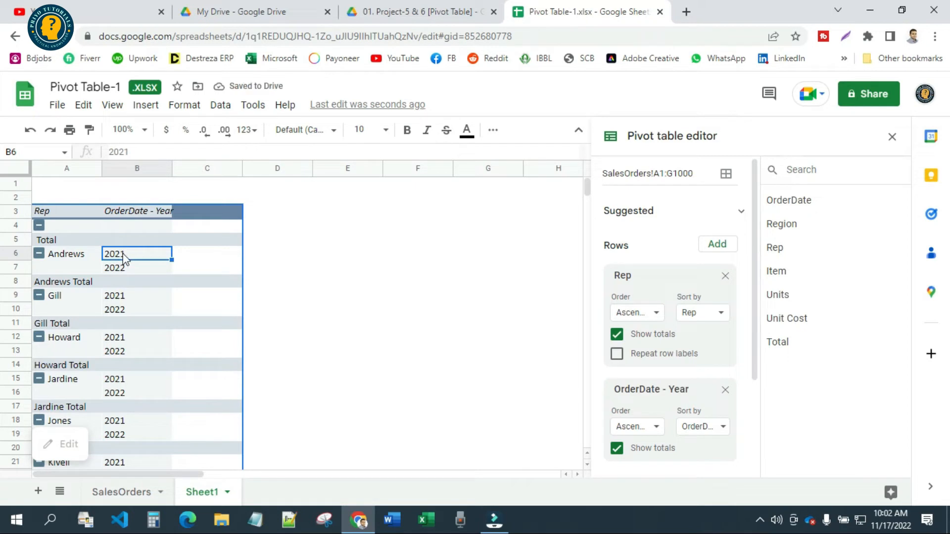
Check the years listed per rep and add OrderDate again as a third row field of the pivot table
{"action": "scroll", "coordinate": [115, 384], "scroll_direction": "down", "scroll_amount": 7}
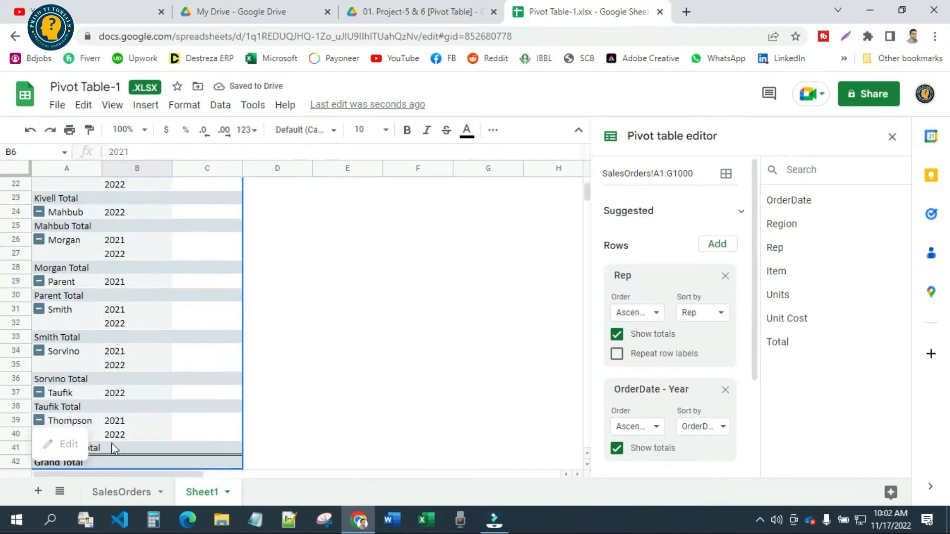
{"action": "scroll", "coordinate": [141, 300], "scroll_direction": "up", "scroll_amount": 7}
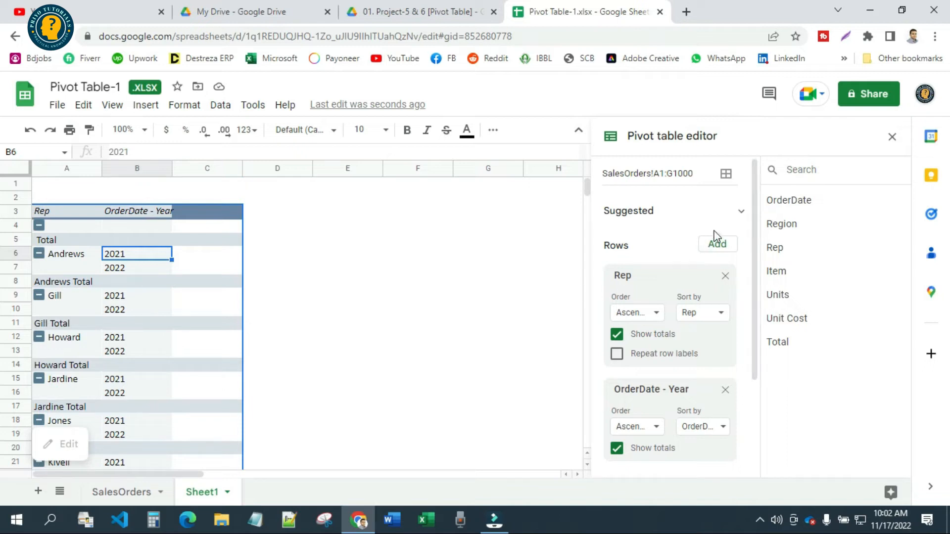
{"action": "left_click", "coordinate": [721, 244]}
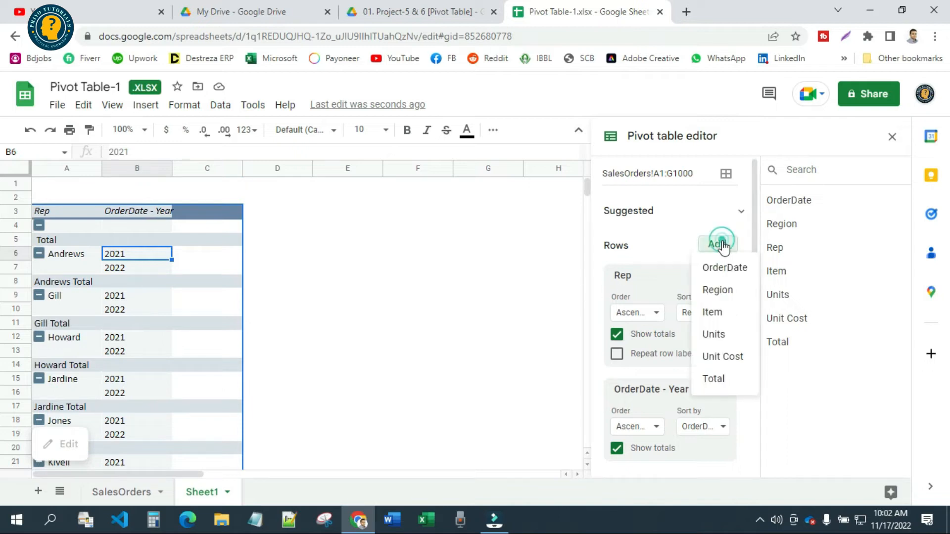
{"action": "left_click", "coordinate": [726, 267]}
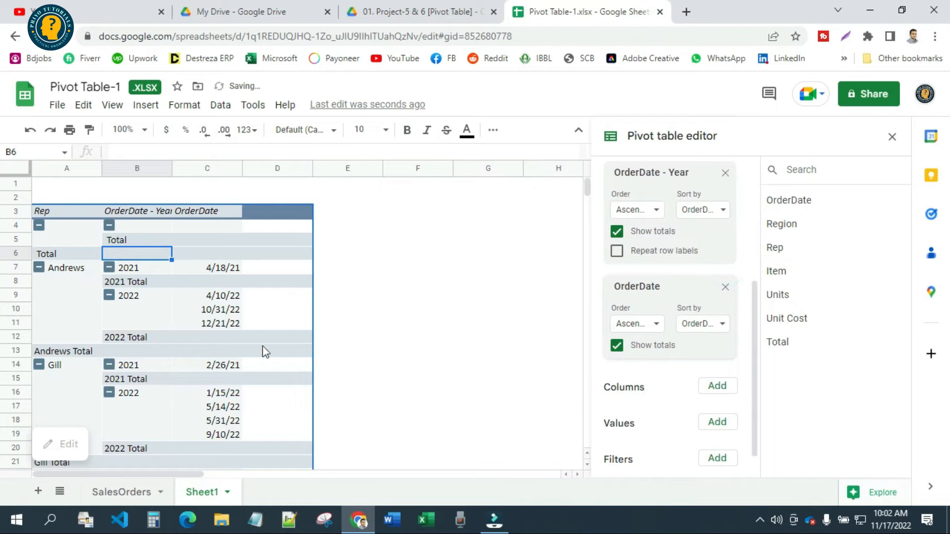
Group the newly added OrderDate row field by Month with a pivot date group
{"action": "left_click", "coordinate": [230, 274]}
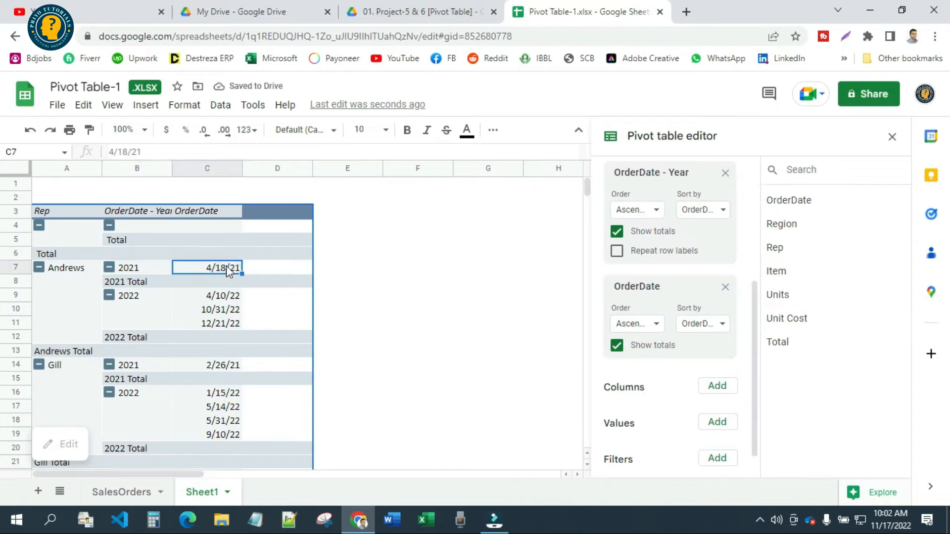
{"action": "right_click", "coordinate": [227, 270]}
{"action": "mouse_move", "coordinate": [438, 382]}
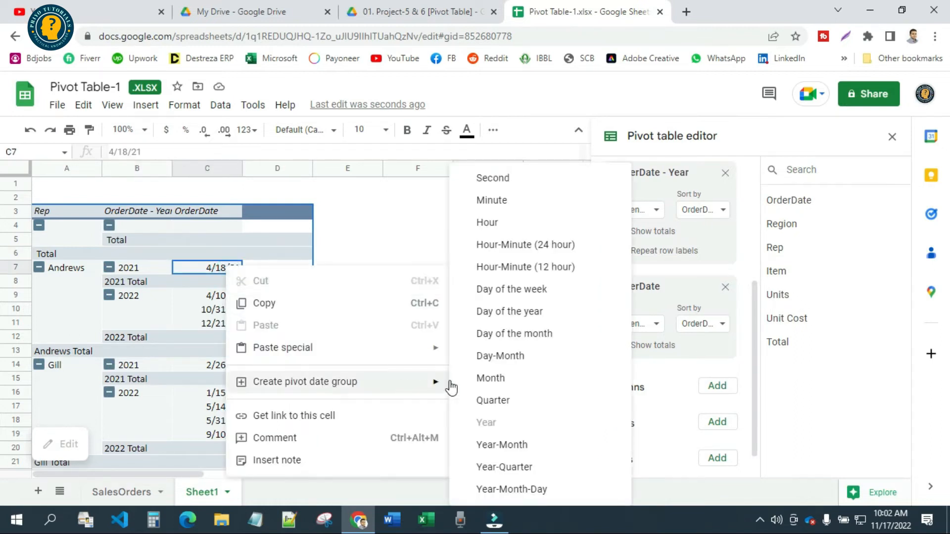
{"action": "left_click", "coordinate": [489, 379]}
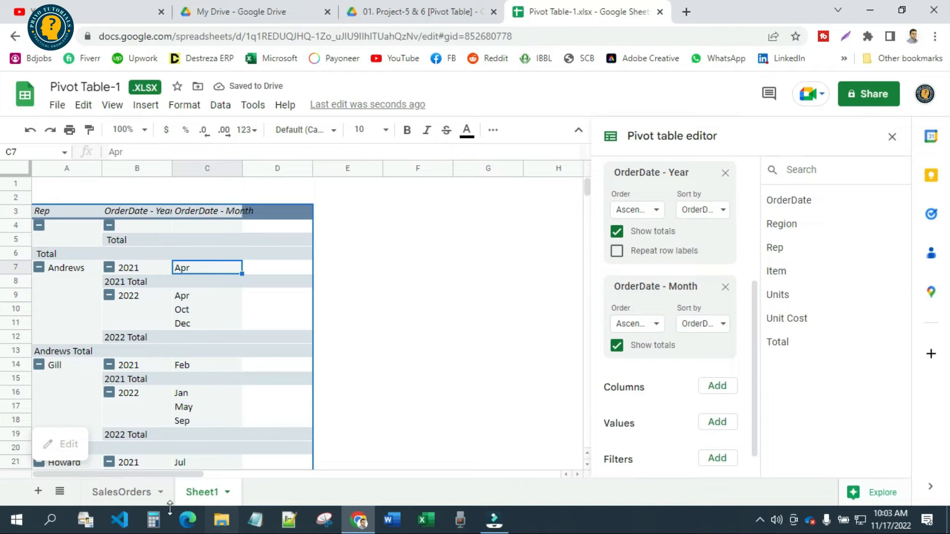
Check the requirement 1 layout on SalesOrders and add Total as a value field of the pivot table on Sheet1
{"action": "left_click", "coordinate": [130, 492]}
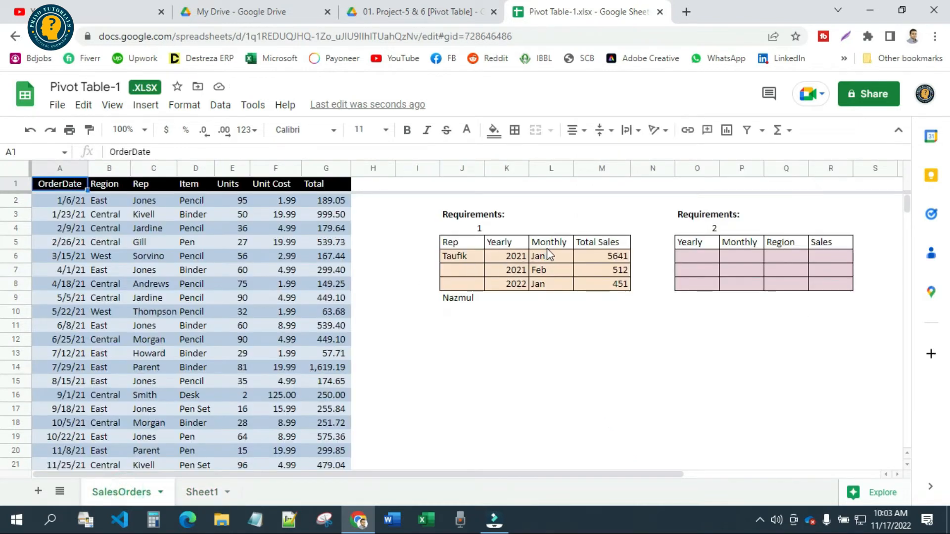
{"action": "left_click", "coordinate": [208, 496]}
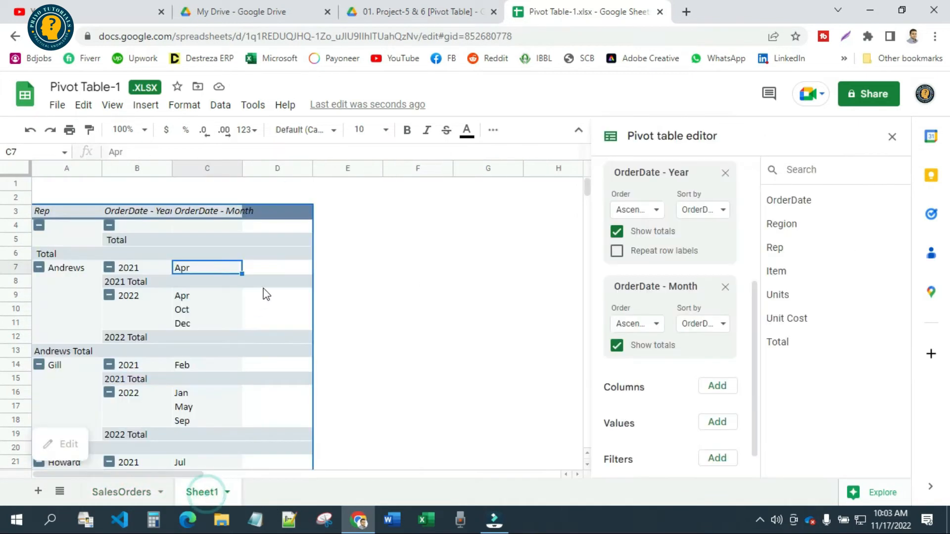
{"action": "scroll", "coordinate": [692, 376], "scroll_direction": "down", "scroll_amount": 1}
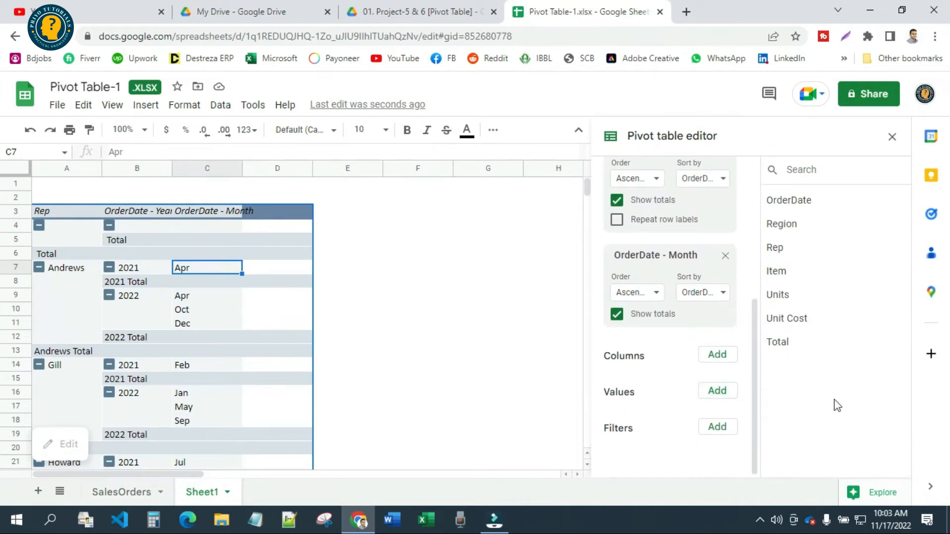
{"action": "left_click", "coordinate": [718, 391]}
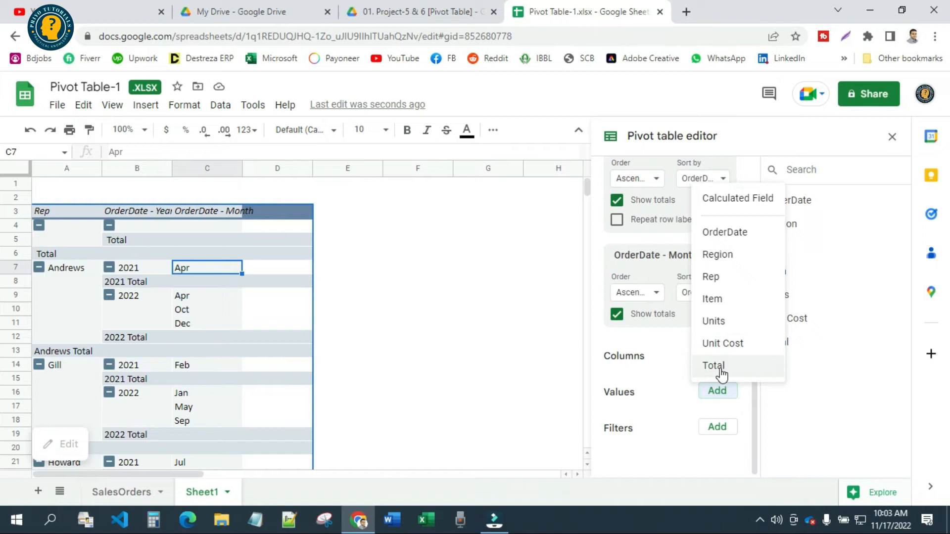
{"action": "left_click", "coordinate": [715, 366]}
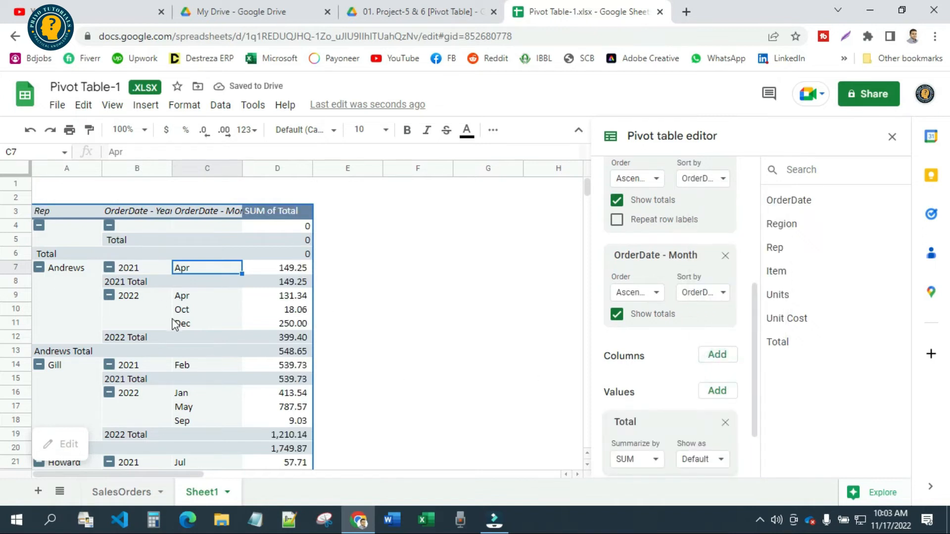
Review the sales sums per rep, year and month down the whole pivot table on Sheet1
{"action": "scroll", "coordinate": [247, 351], "scroll_direction": "down", "scroll_amount": 2}
{"action": "scroll", "coordinate": [248, 351], "scroll_direction": "up", "scroll_amount": 2}
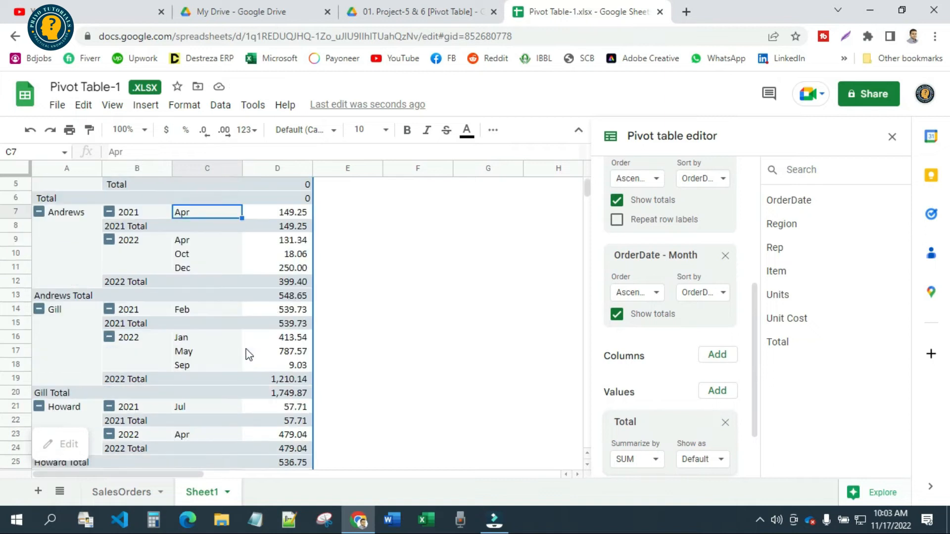
{"action": "left_click", "coordinate": [393, 225]}
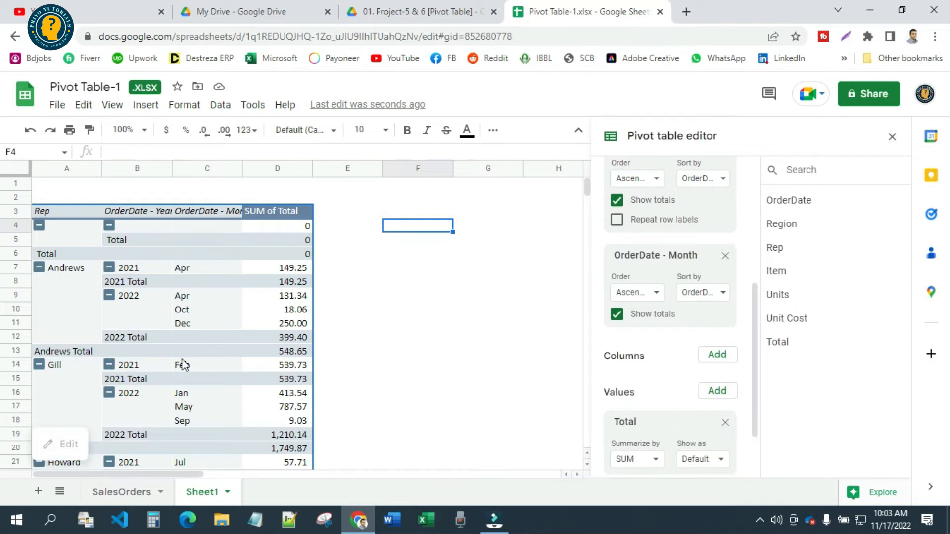
{"action": "scroll", "coordinate": [183, 365], "scroll_direction": "down", "scroll_amount": 3}
{"action": "scroll", "coordinate": [163, 346], "scroll_direction": "up", "scroll_amount": 3}
{"action": "left_click", "coordinate": [139, 274]}
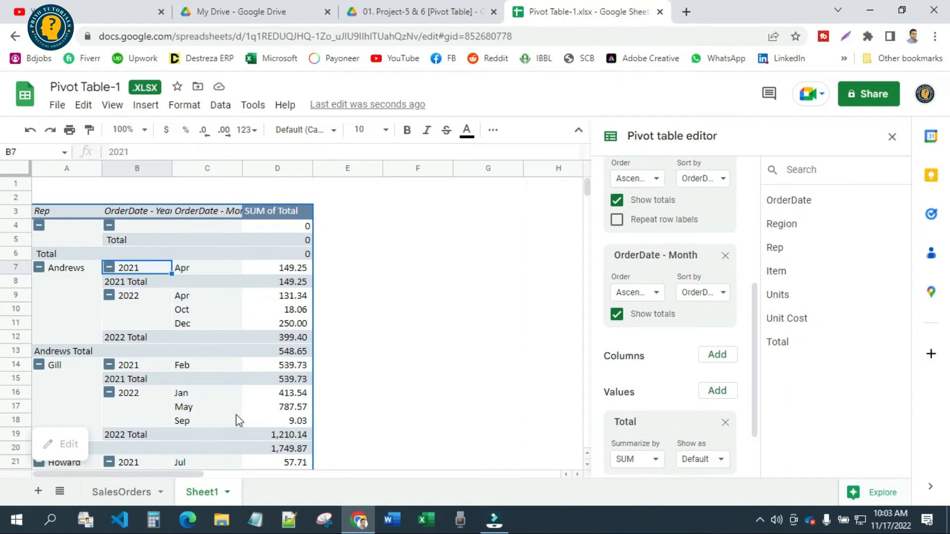
{"action": "scroll", "coordinate": [233, 396], "scroll_direction": "down", "scroll_amount": 20}
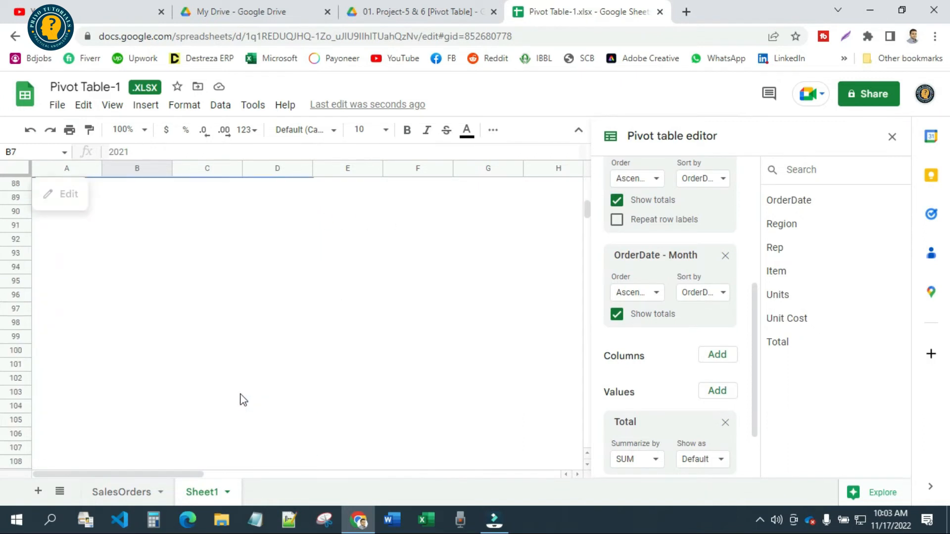
{"action": "scroll", "coordinate": [239, 393], "scroll_direction": "up", "scroll_amount": 8}
{"action": "scroll", "coordinate": [240, 393], "scroll_direction": "up", "scroll_amount": 20}
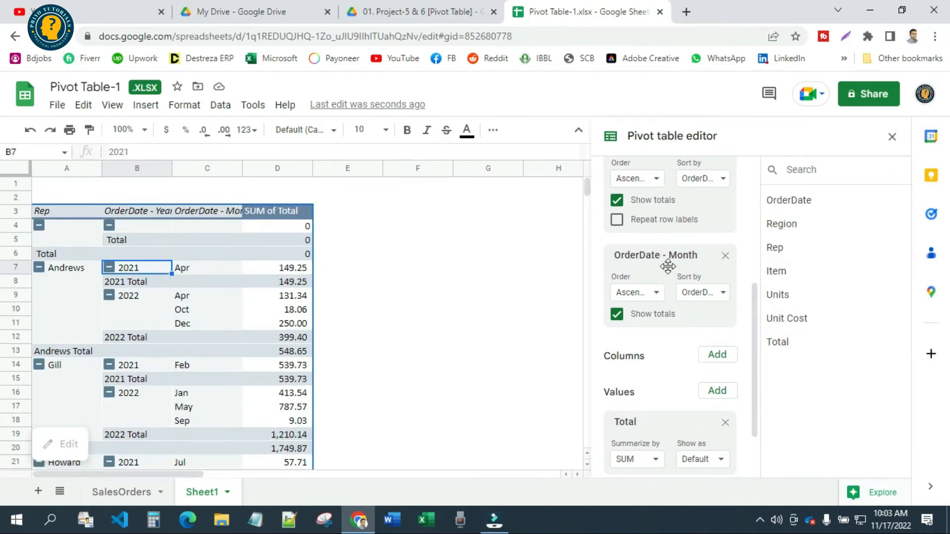
Move the OrderDate - Year field from the rows to the columns of the pivot table
{"action": "scroll", "coordinate": [669, 264], "scroll_direction": "up", "scroll_amount": 2}
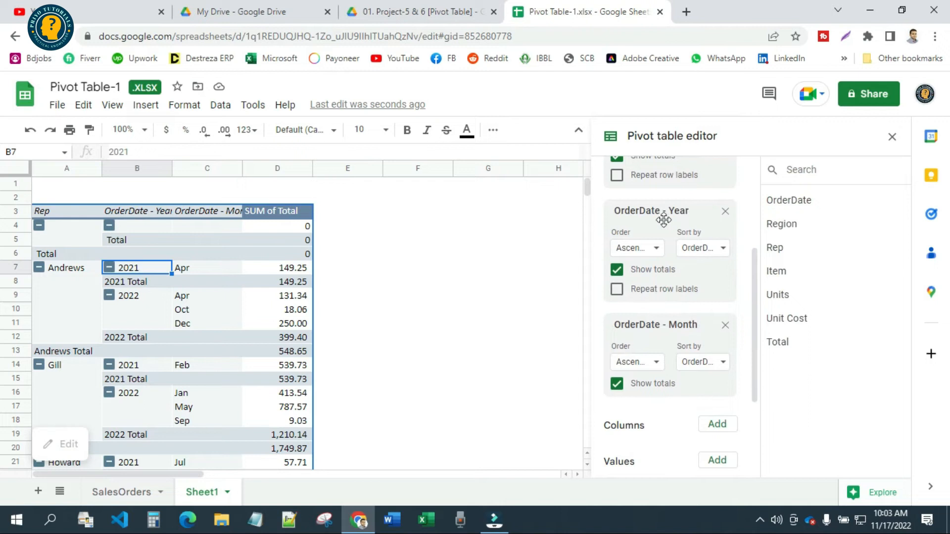
{"action": "left_click_drag", "start_coordinate": [659, 216], "coordinate": [686, 343]}
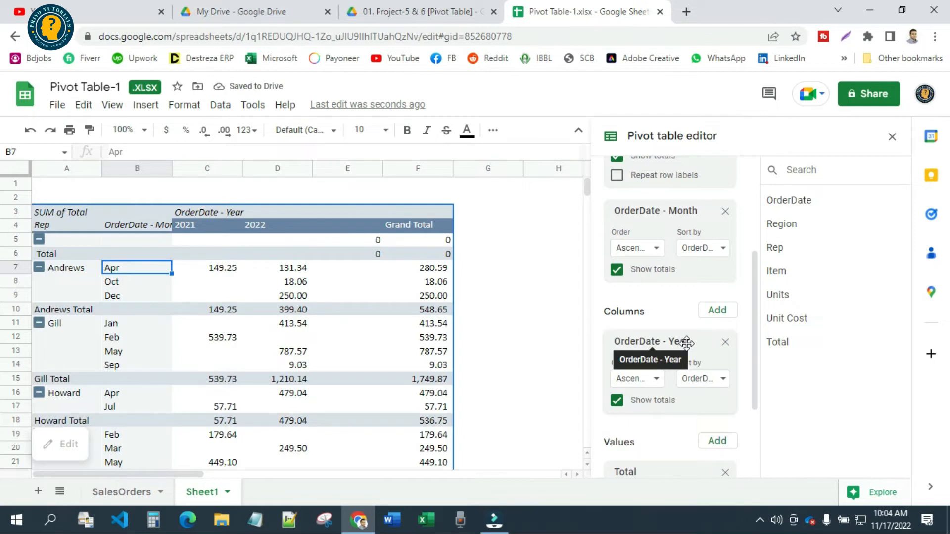
{"action": "left_click", "coordinate": [533, 266]}
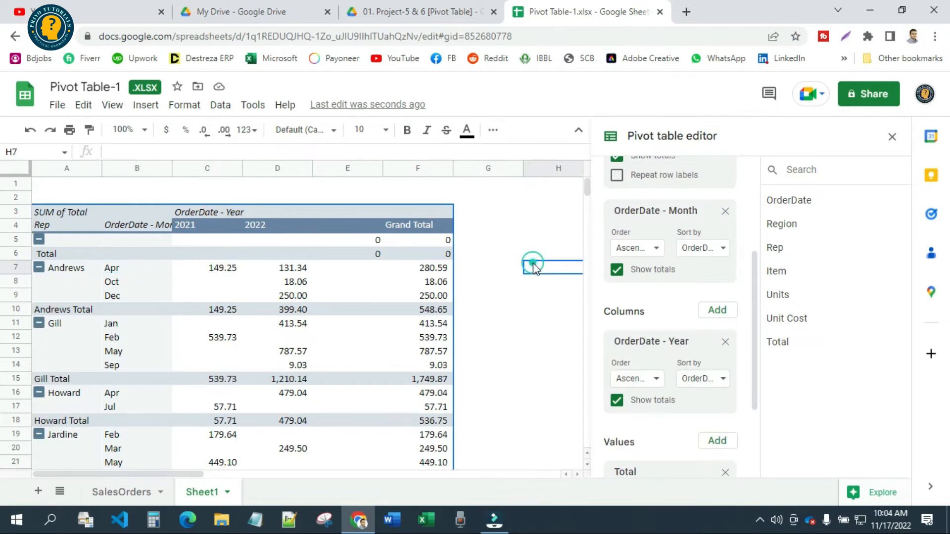
Close the pivot table editor and right-align columns C to E
{"action": "left_click", "coordinate": [891, 137]}
{"action": "left_click_drag", "start_coordinate": [206, 173], "coordinate": [318, 172]}
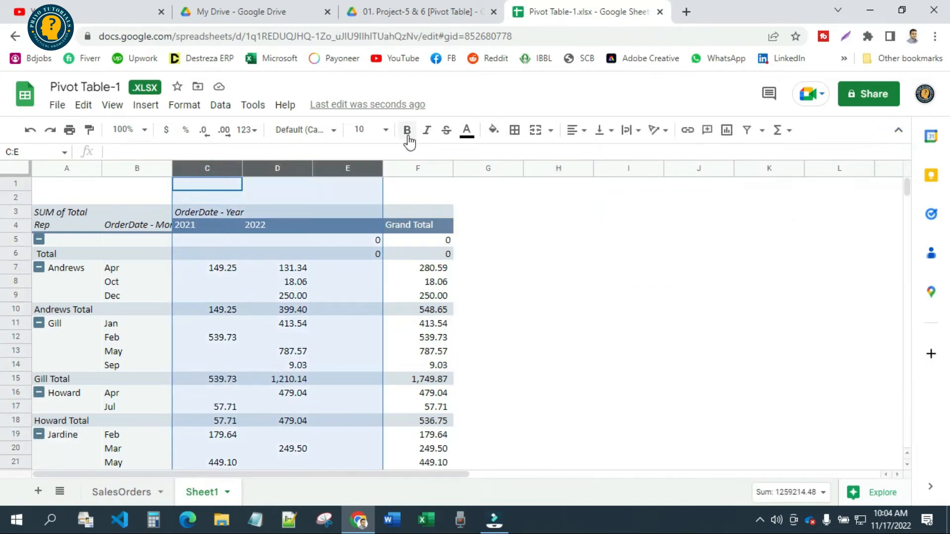
{"action": "left_click", "coordinate": [578, 131]}
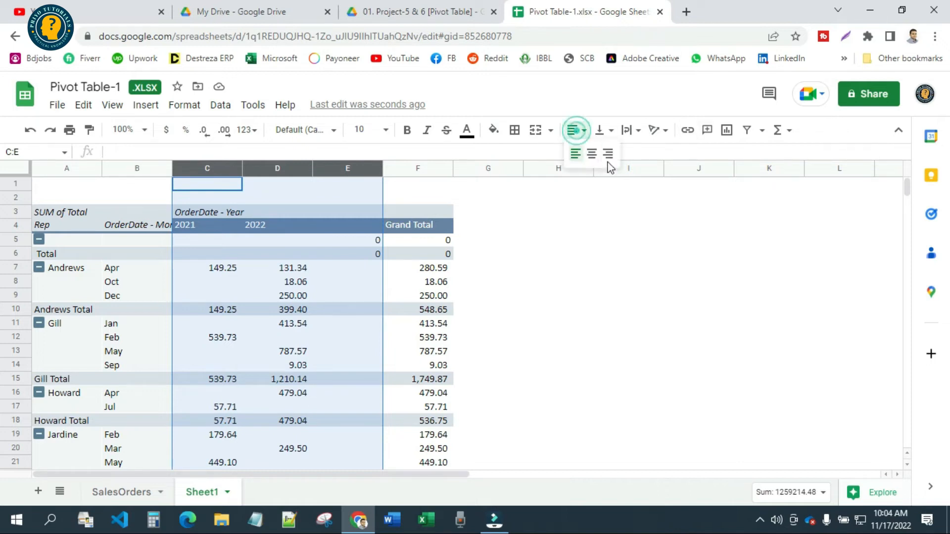
{"action": "left_click", "coordinate": [608, 154]}
{"action": "left_click", "coordinate": [549, 309]}
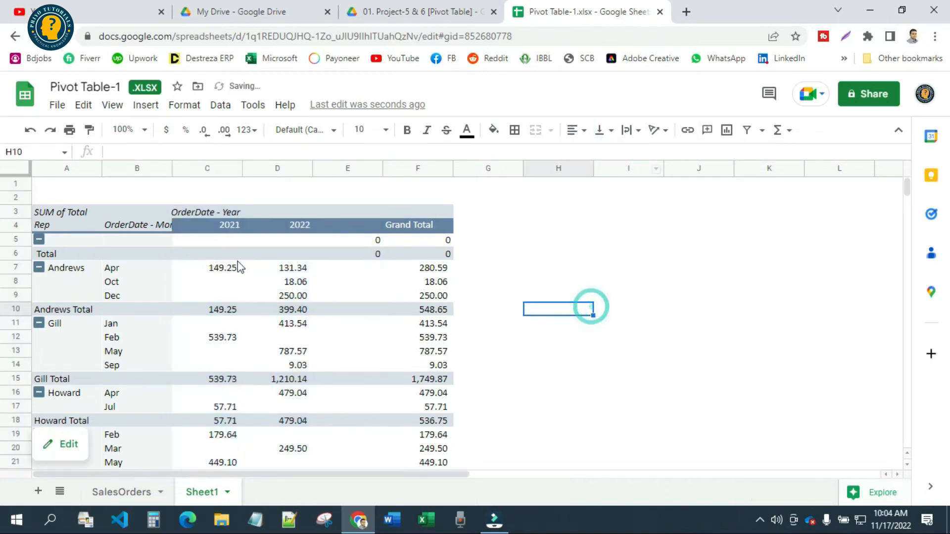
Examine the monthly sales per rep in the pivot table together with its year and Grand Total headers
{"action": "scroll", "coordinate": [119, 275], "scroll_direction": "down", "scroll_amount": 10}
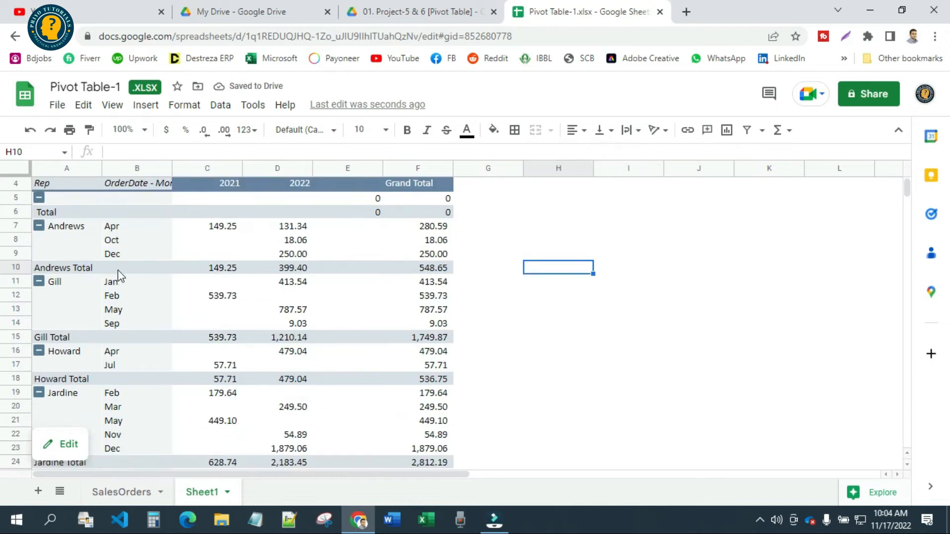
{"action": "scroll", "coordinate": [139, 371], "scroll_direction": "up", "scroll_amount": 10}
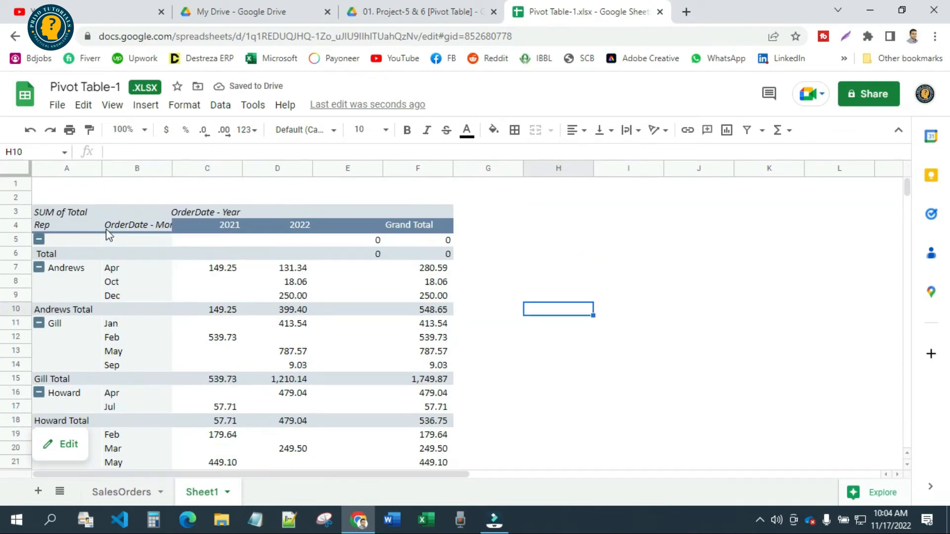
{"action": "scroll", "coordinate": [372, 440], "scroll_direction": "down", "scroll_amount": 10}
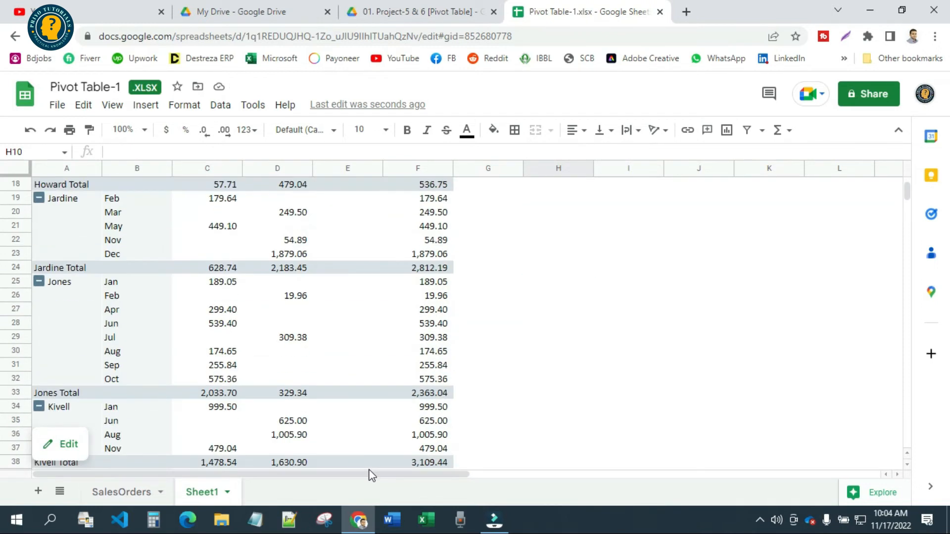
{"action": "scroll", "coordinate": [372, 440], "scroll_direction": "up", "scroll_amount": 8}
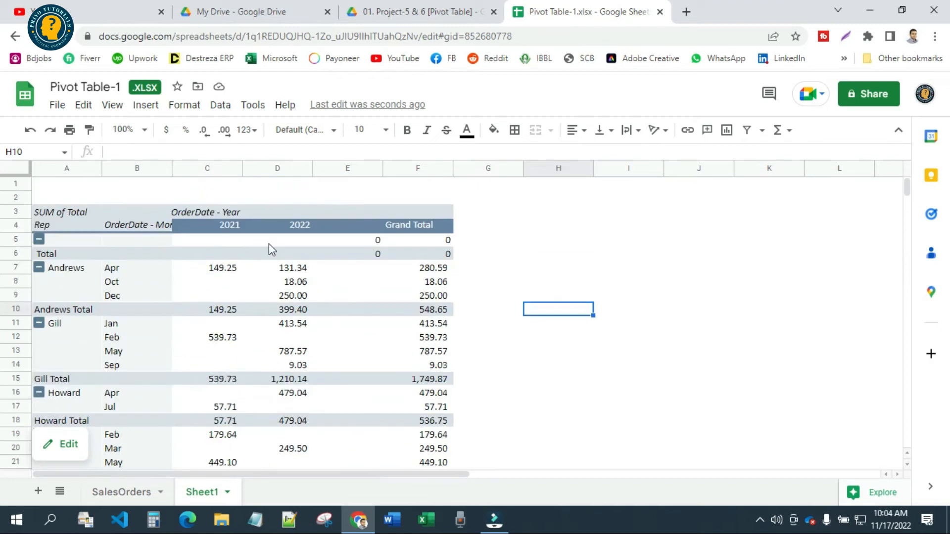
{"action": "left_click", "coordinate": [399, 232]}
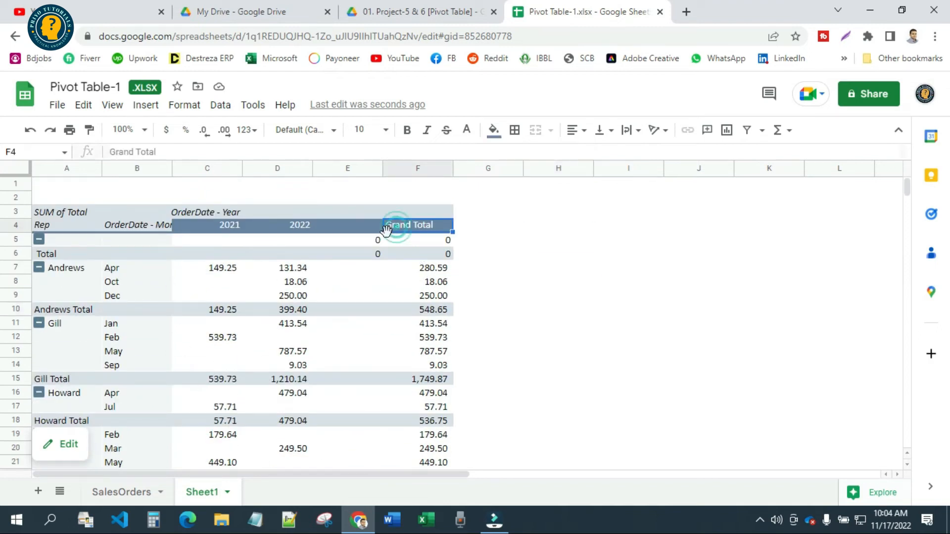
{"action": "left_click", "coordinate": [280, 231]}
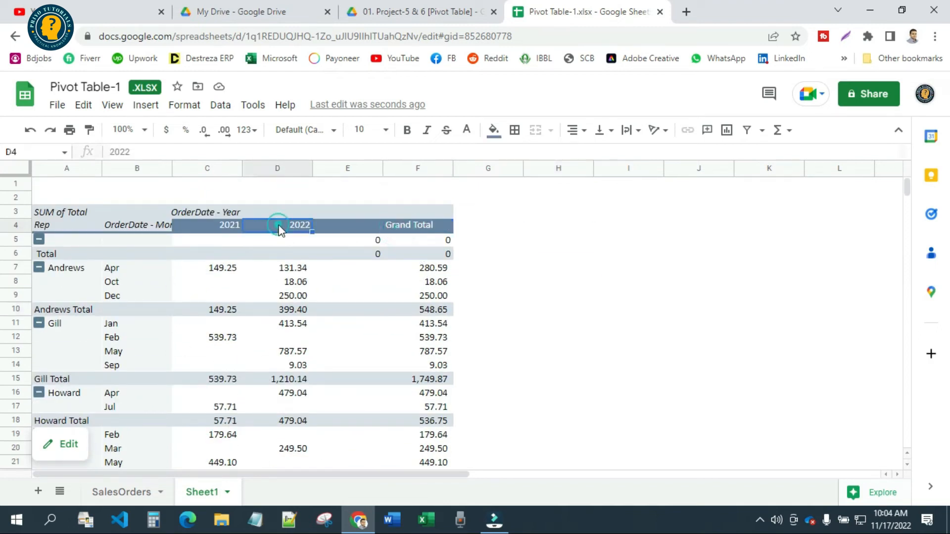
{"action": "left_click", "coordinate": [218, 217]}
Check the field arrangement in the pivot table editor, close it and inspect the Grand Total column header
{"action": "left_click", "coordinate": [65, 443]}
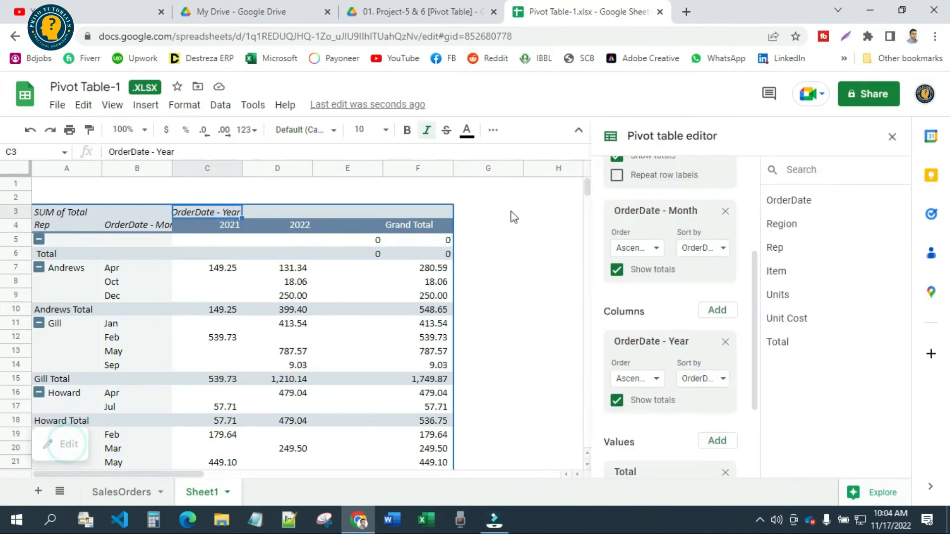
{"action": "left_click", "coordinate": [892, 137]}
{"action": "left_click", "coordinate": [558, 267]}
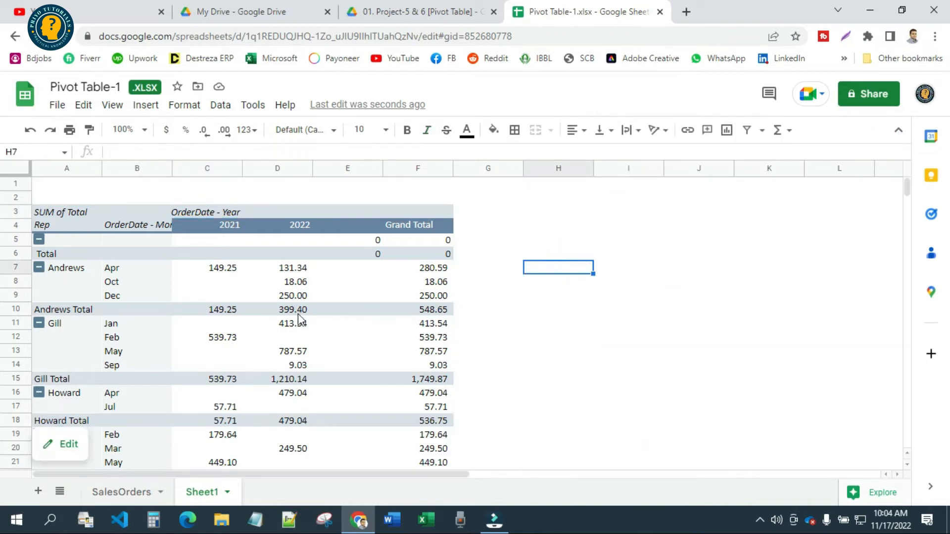
{"action": "left_click", "coordinate": [419, 229]}
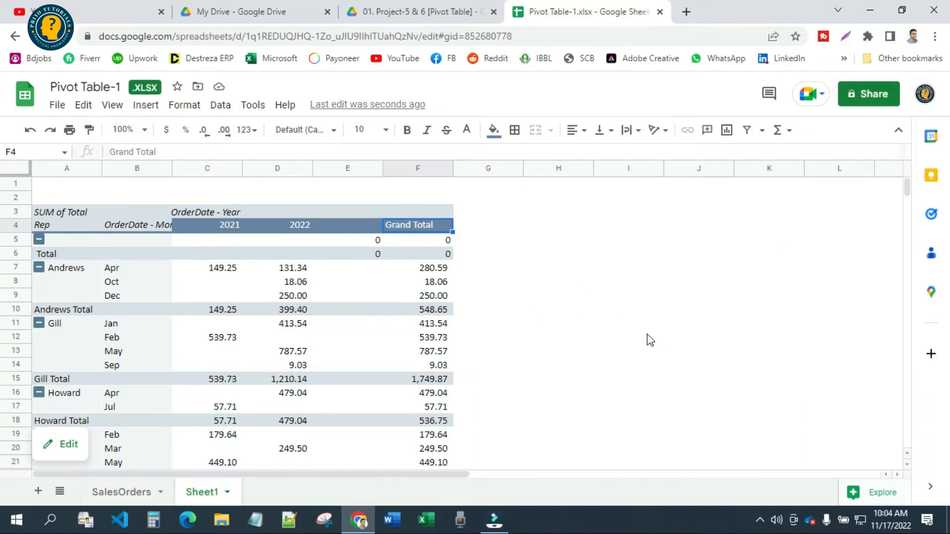
{"action": "left_click", "coordinate": [557, 241]}
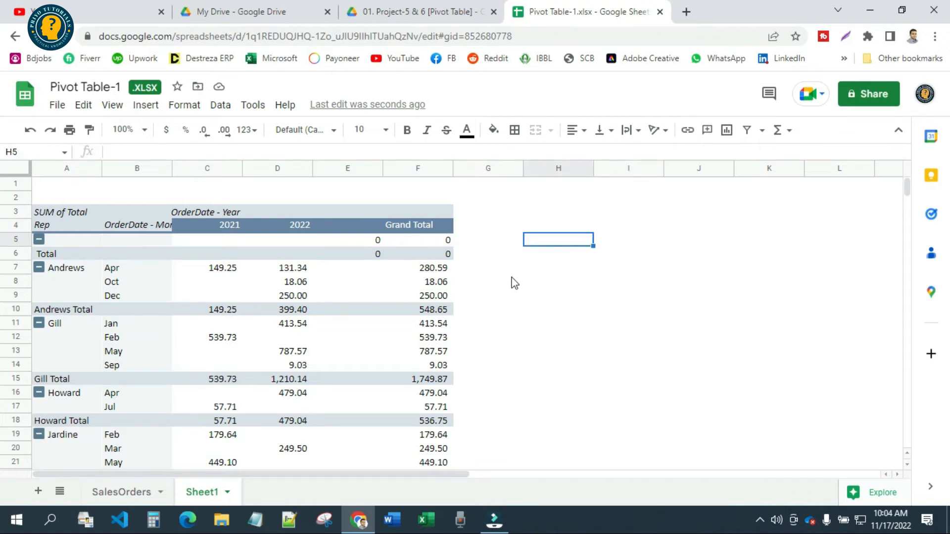
{"action": "mouse_move", "coordinate": [267, 290]}
{"action": "mouse_move", "coordinate": [262, 445]}
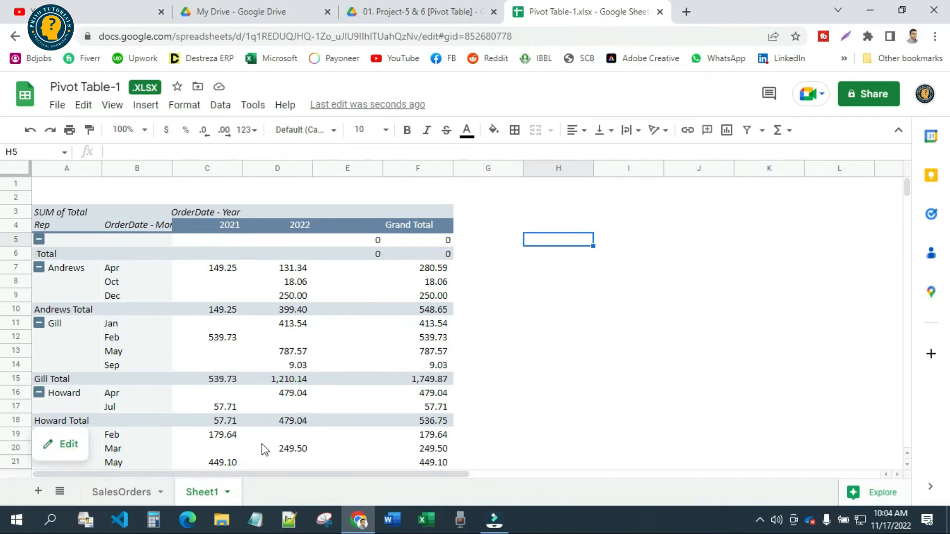
{"action": "left_click", "coordinate": [394, 217]}
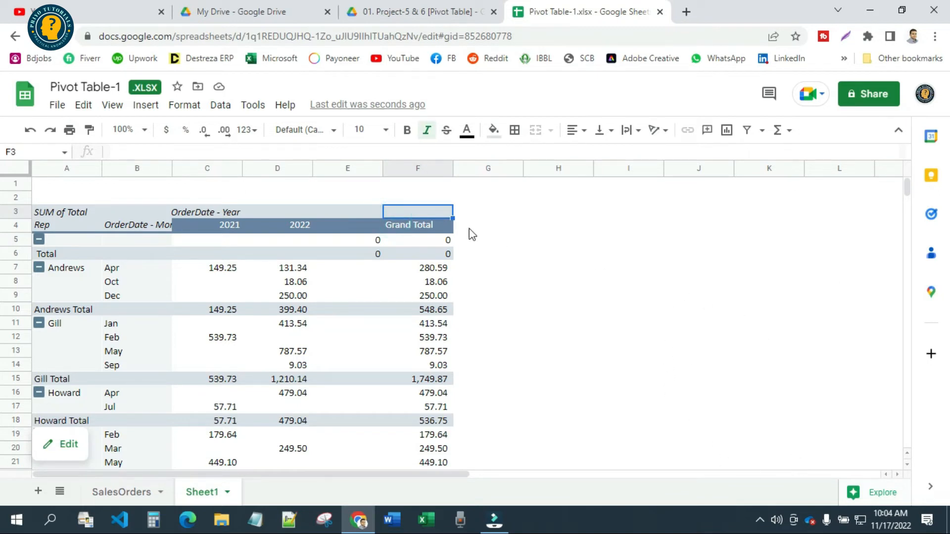
{"action": "left_click", "coordinate": [379, 228]}
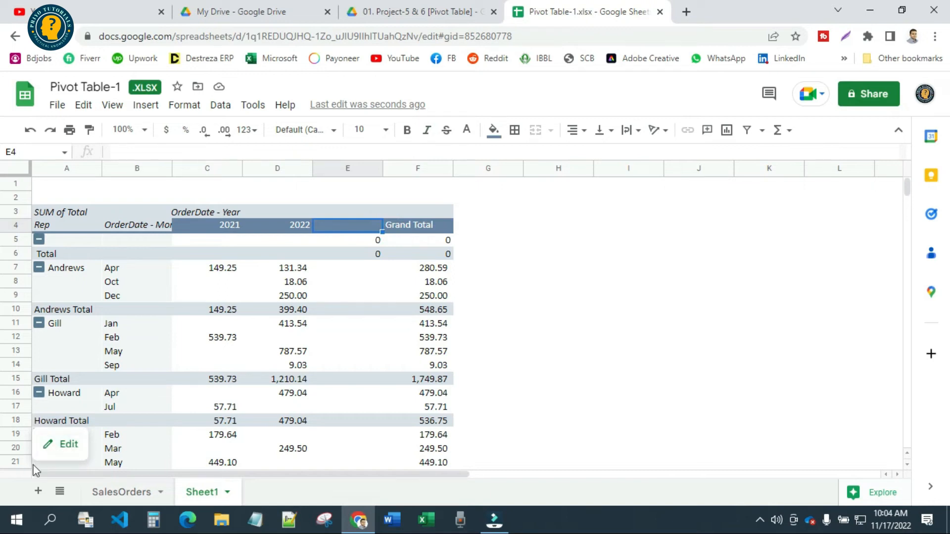
{"action": "left_click", "coordinate": [658, 255]}
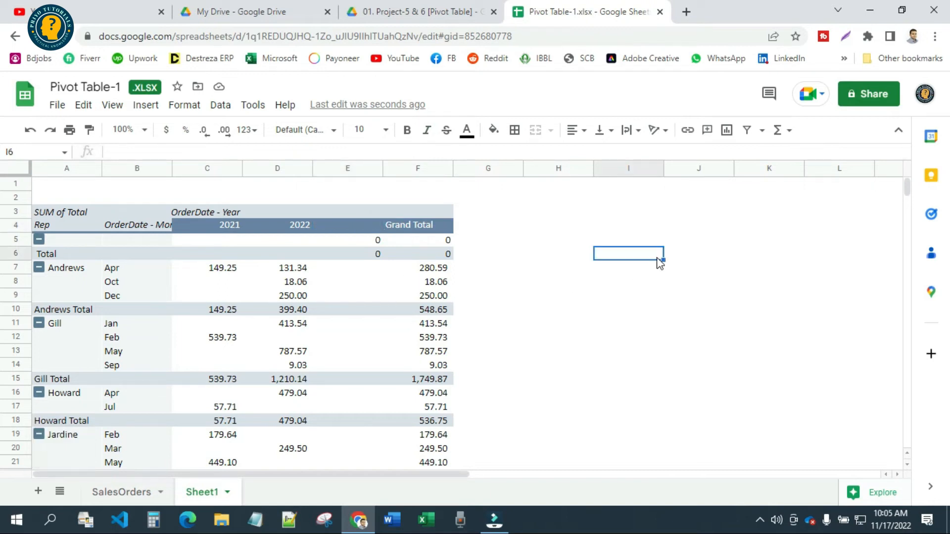
{"action": "left_click", "coordinate": [623, 437]}
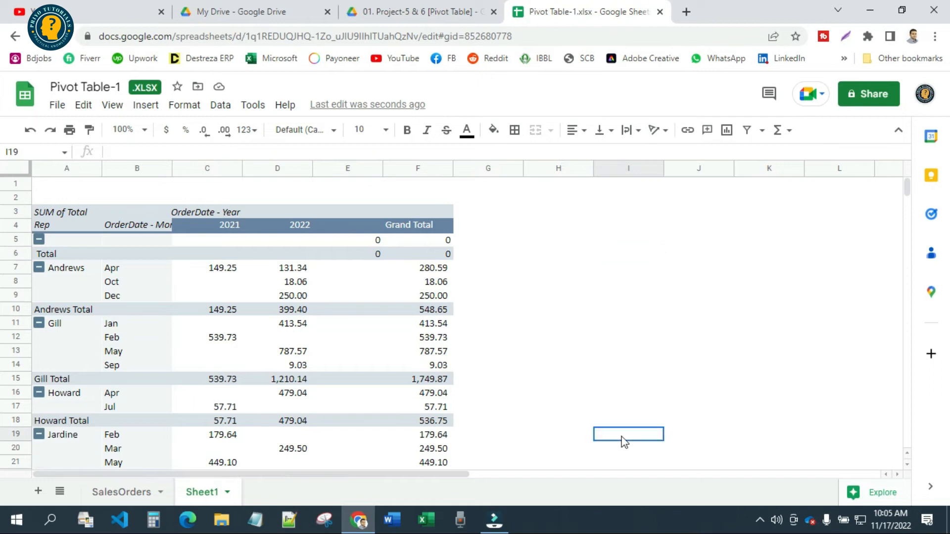
Reopen the pivot table editor and add the Rep field as a filter
{"action": "mouse_move", "coordinate": [270, 344]}
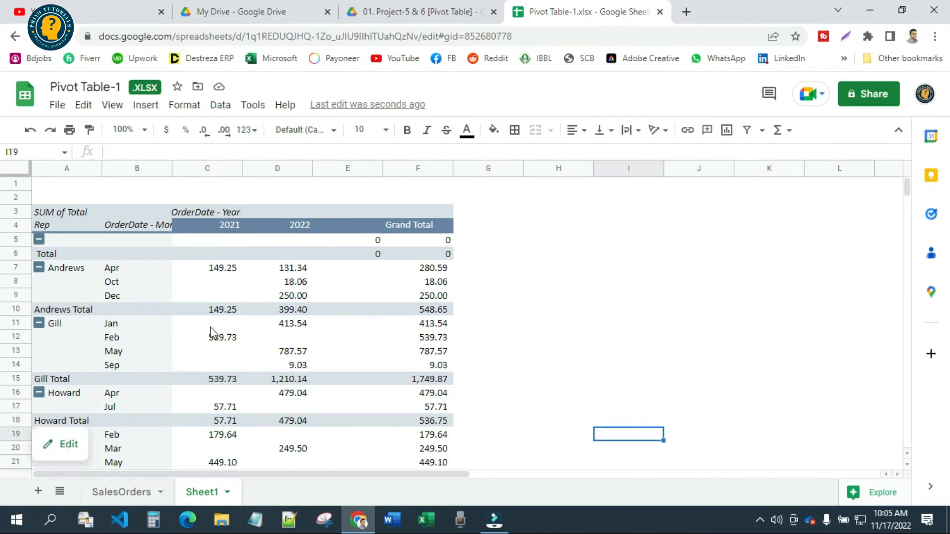
{"action": "left_click", "coordinate": [67, 448]}
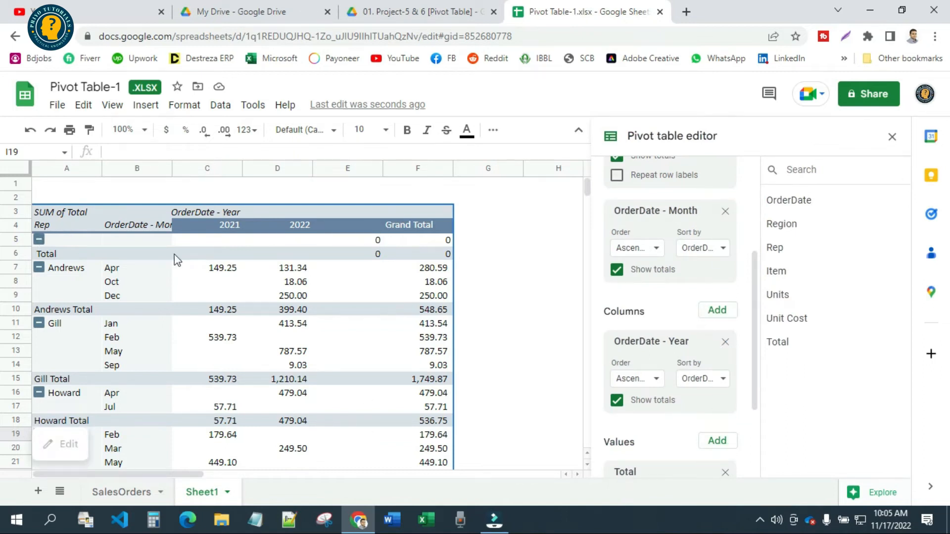
{"action": "scroll", "coordinate": [688, 327], "scroll_direction": "down", "scroll_amount": 3}
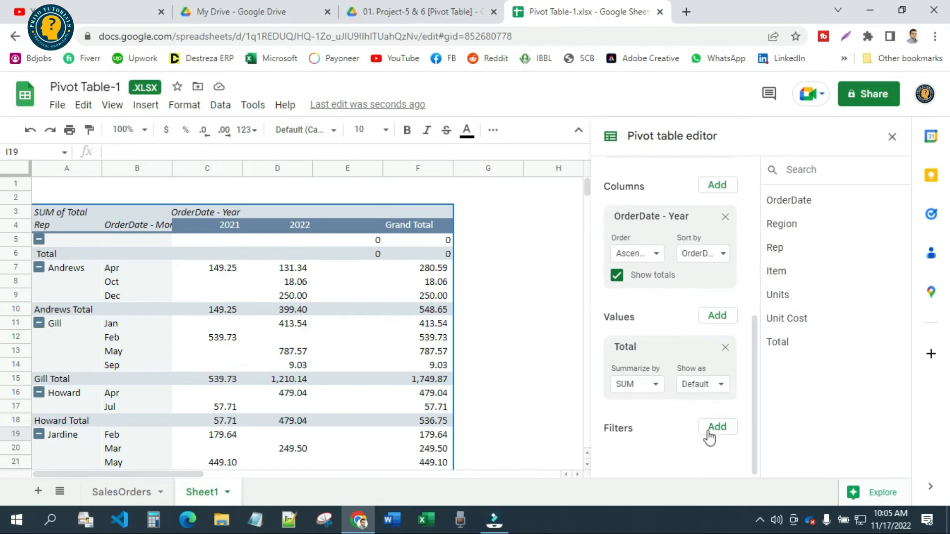
{"action": "left_click", "coordinate": [717, 436]}
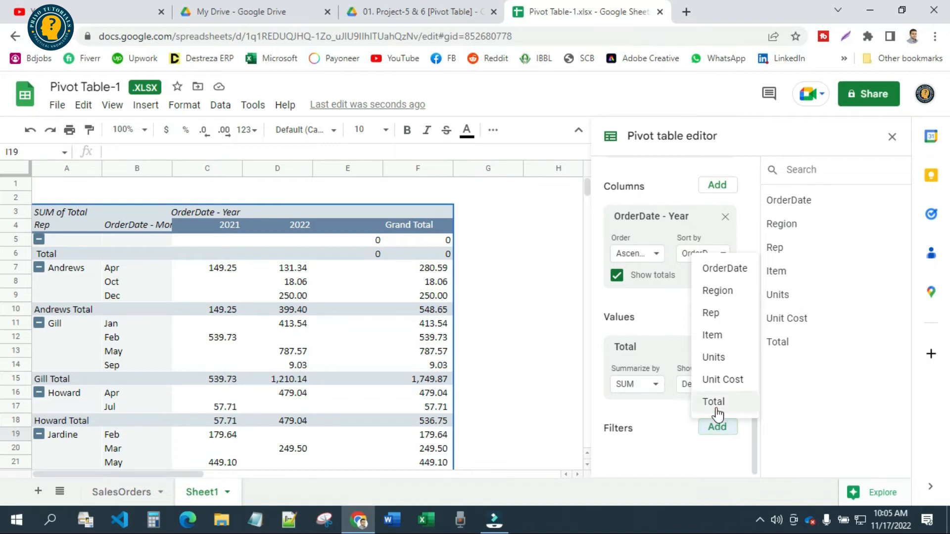
{"action": "left_click", "coordinate": [723, 312]}
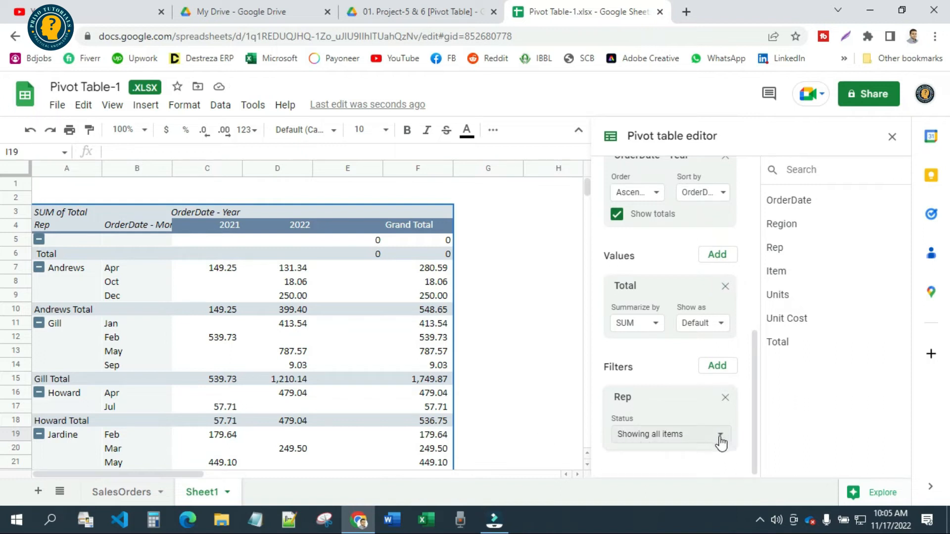
Filter the Rep field by the condition "Is not empty" and apply it to the pivot table
{"action": "left_click", "coordinate": [721, 443]}
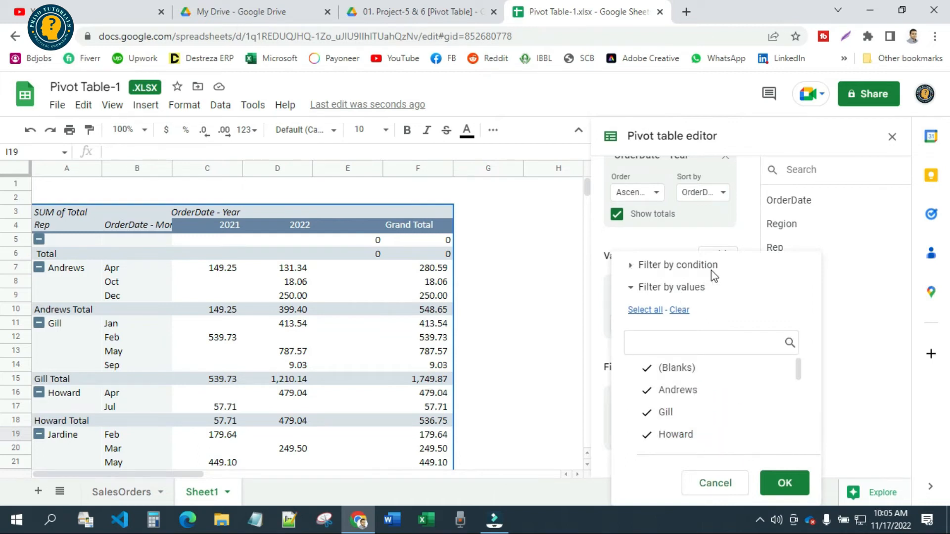
{"action": "left_click", "coordinate": [632, 267]}
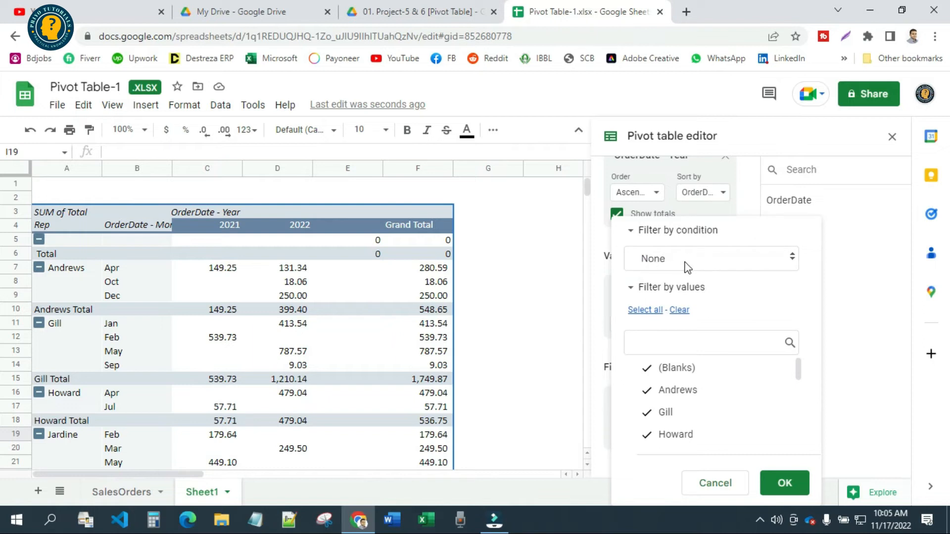
{"action": "left_click", "coordinate": [748, 261]}
{"action": "left_click", "coordinate": [747, 257]}
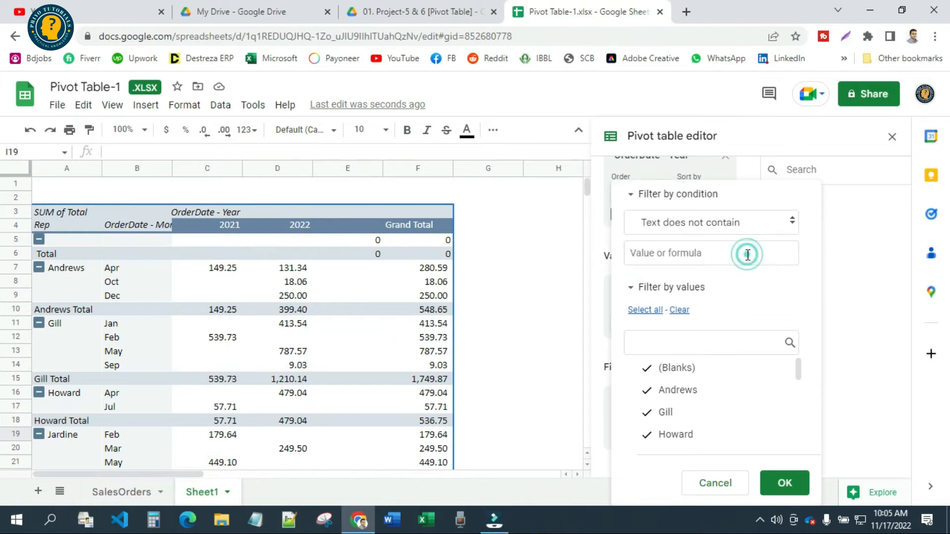
{"action": "left_click", "coordinate": [718, 235]}
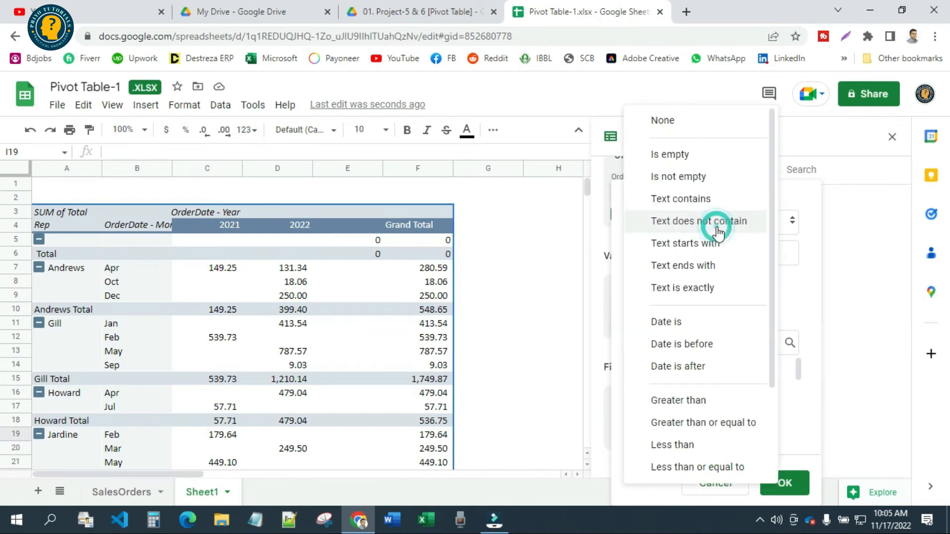
{"action": "left_click", "coordinate": [693, 178]}
{"action": "left_click", "coordinate": [784, 484]}
{"action": "left_click", "coordinate": [465, 267]}
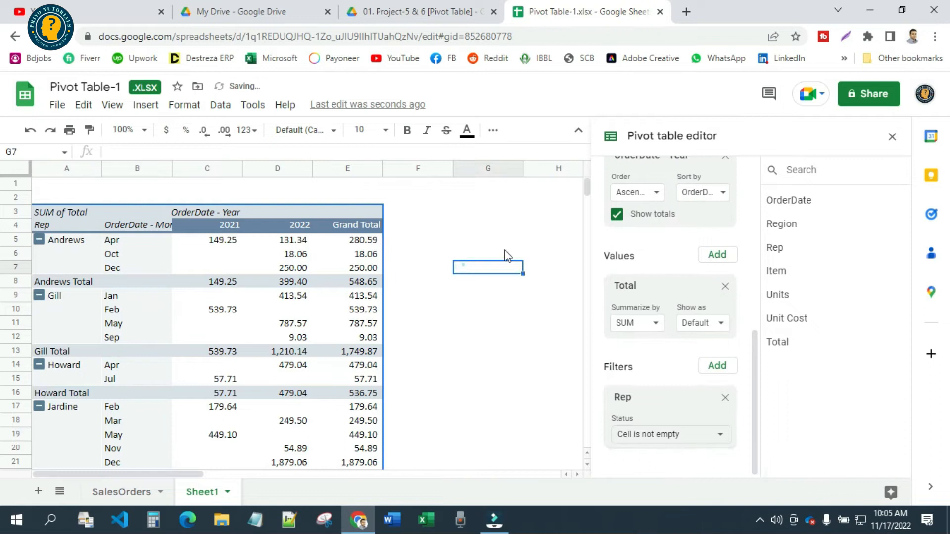
Close the pivot table editor and widen columns B and E slightly to fit the OrderDate - Month and Grand Total headers
{"action": "left_click", "coordinate": [891, 137]}
{"action": "left_click_drag", "start_coordinate": [449, 475], "coordinate": [155, 469]}
{"action": "mouse_move", "coordinate": [136, 252]}
{"action": "left_click_drag", "start_coordinate": [171, 168], "coordinate": [196, 168]}
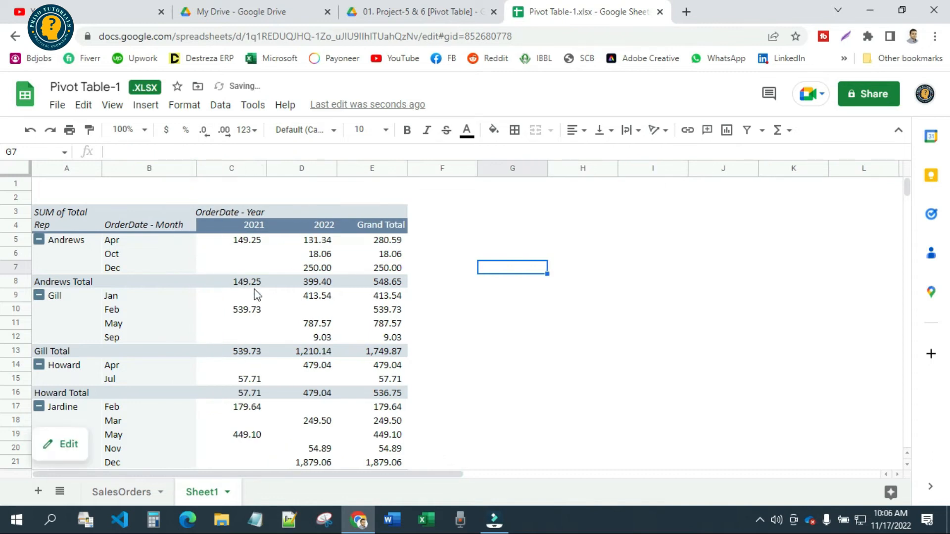
{"action": "scroll", "coordinate": [142, 415], "scroll_direction": "down", "scroll_amount": 13}
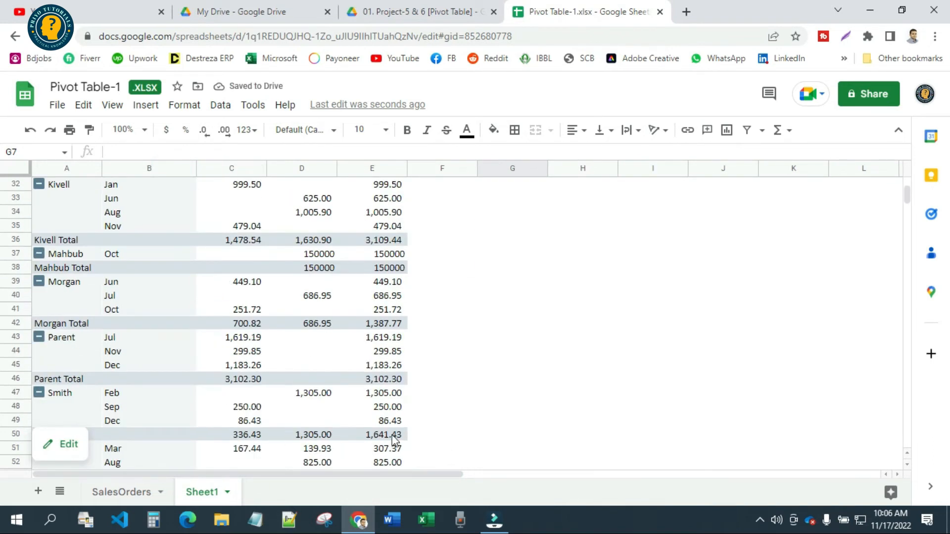
{"action": "scroll", "coordinate": [169, 408], "scroll_direction": "up", "scroll_amount": 13}
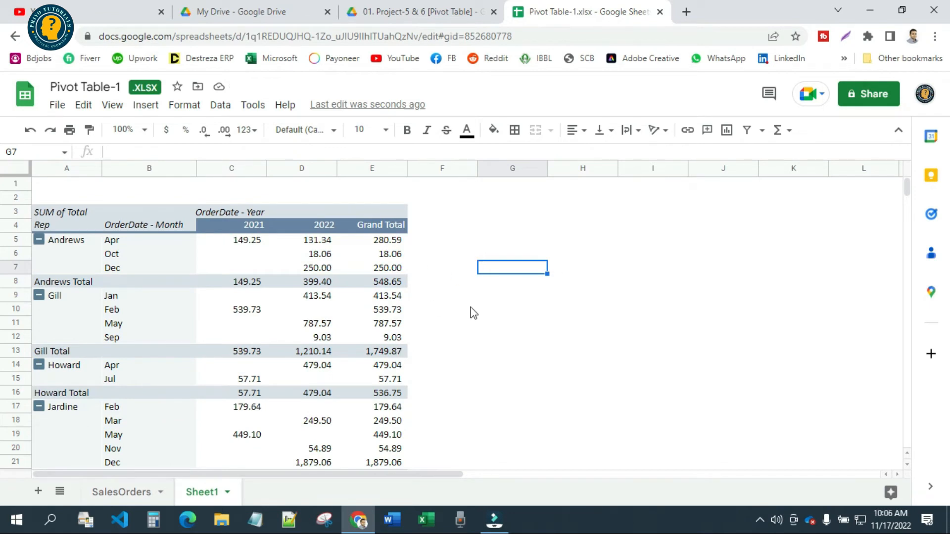
{"action": "left_click_drag", "start_coordinate": [406, 169], "coordinate": [416, 169]}
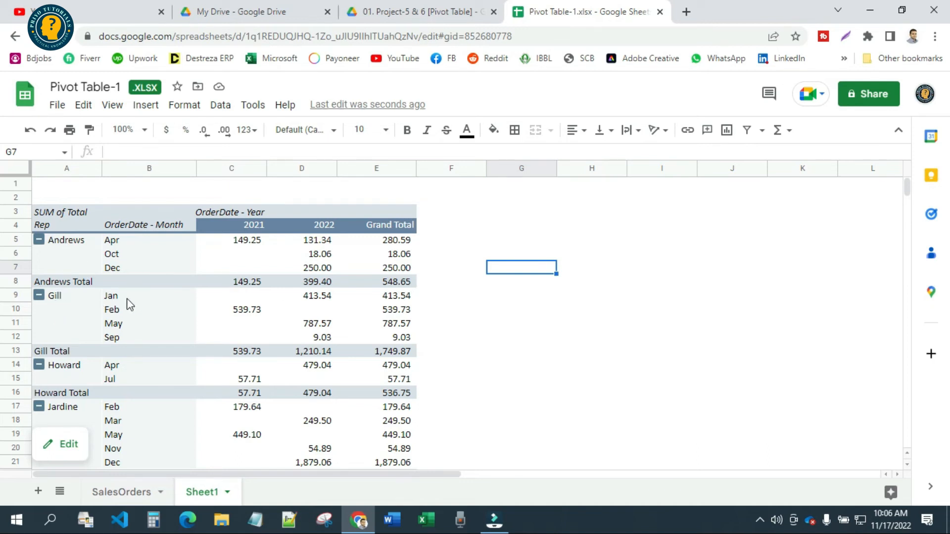
Review the monthly sales per rep in the finished pivot table and examine the Requirements 2 layout on the SalesOrders sheet
{"action": "scroll", "coordinate": [372, 332], "scroll_direction": "down", "scroll_amount": 2}
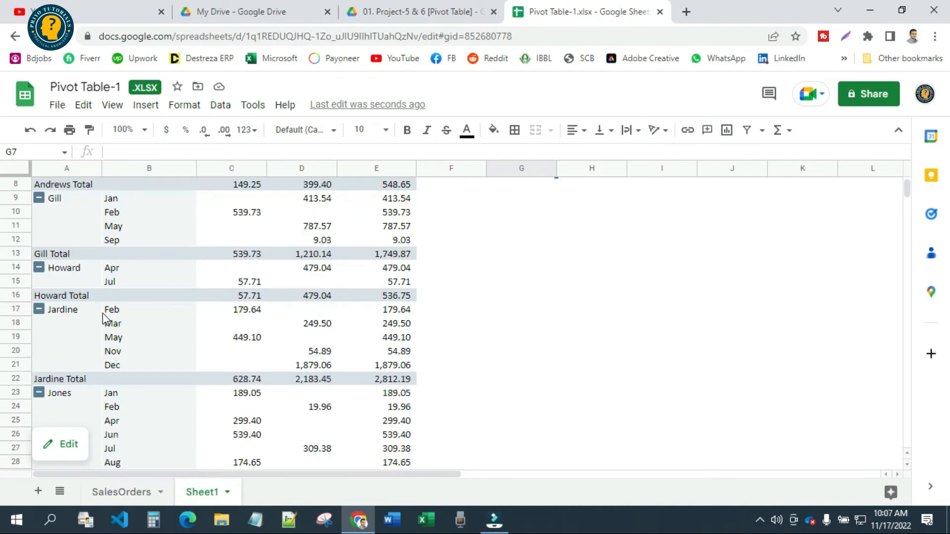
{"action": "scroll", "coordinate": [351, 340], "scroll_direction": "down", "scroll_amount": 3}
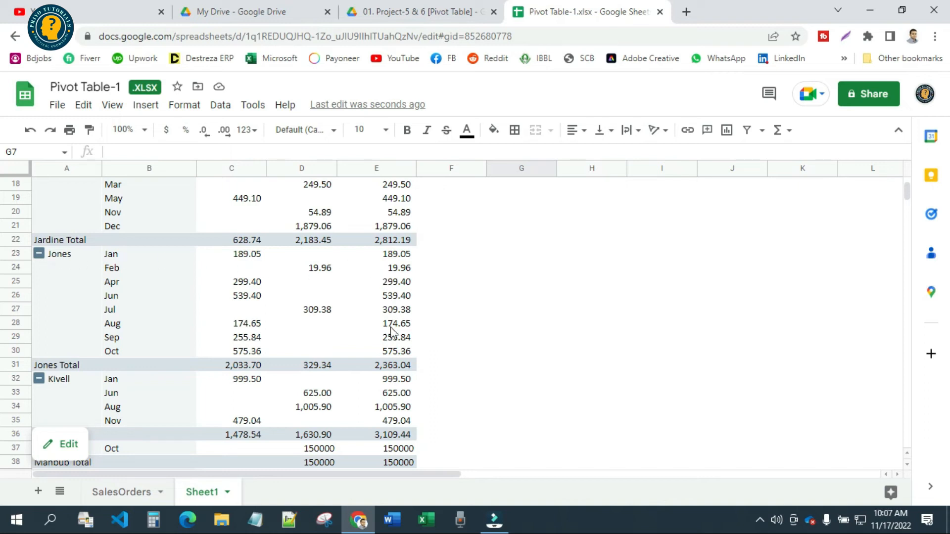
{"action": "scroll", "coordinate": [394, 359], "scroll_direction": "down", "scroll_amount": 10}
{"action": "scroll", "coordinate": [418, 366], "scroll_direction": "up", "scroll_amount": 15}
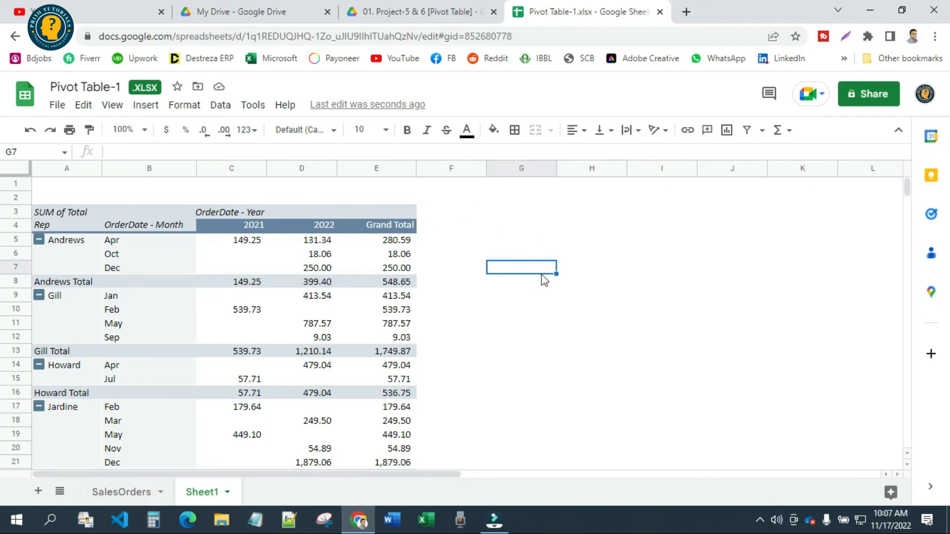
{"action": "left_click", "coordinate": [110, 492]}
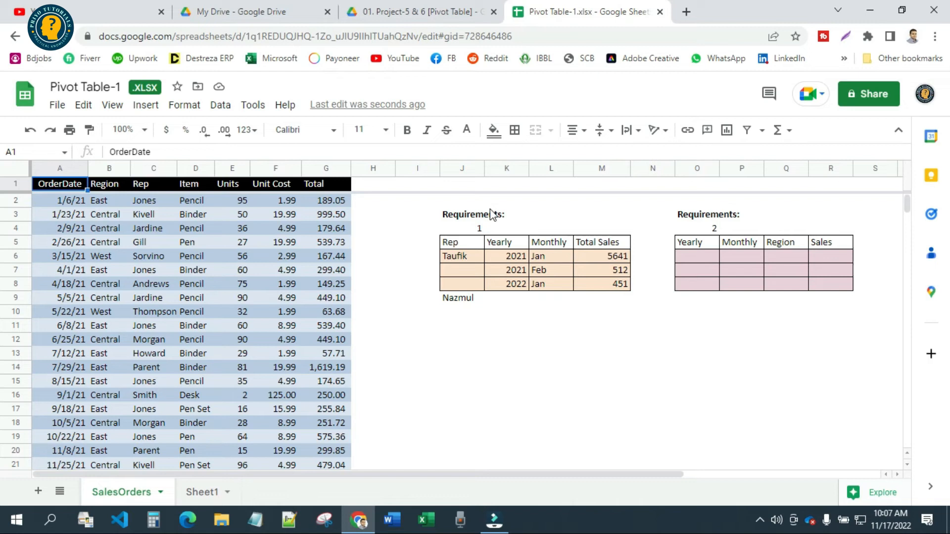
{"action": "left_click_drag", "start_coordinate": [710, 216], "coordinate": [852, 287]}
{"action": "left_click", "coordinate": [800, 346]}
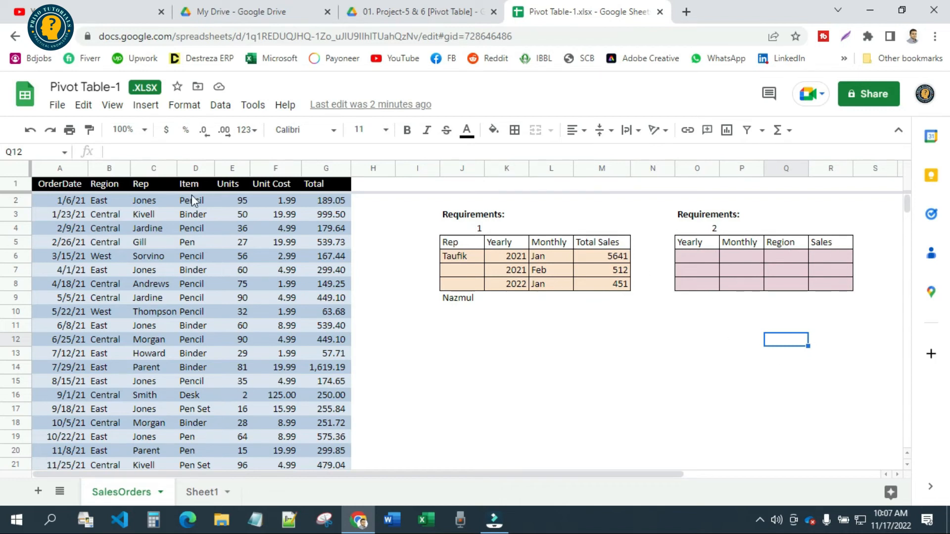
{"action": "left_click", "coordinate": [200, 492]}
{"action": "left_click_drag", "start_coordinate": [42, 214], "coordinate": [366, 437]}
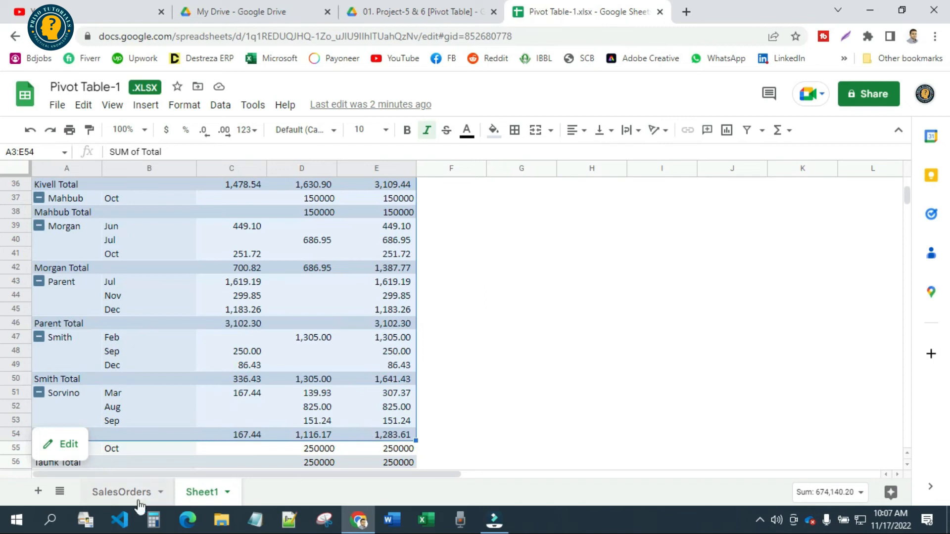
Start a new pivot table from the SalesOrders data with the open-ended data range SalesOrders!A1:G
{"action": "left_click", "coordinate": [130, 493]}
{"action": "left_click", "coordinate": [58, 182]}
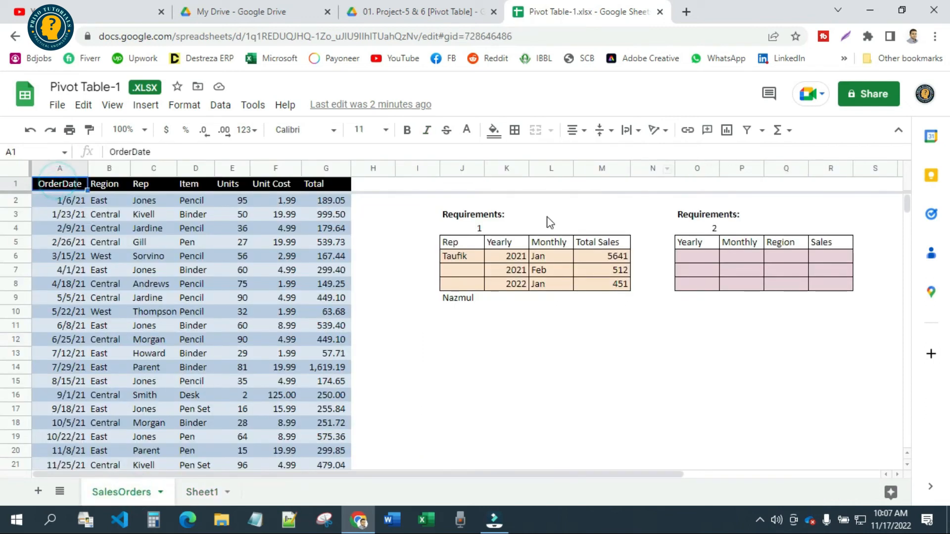
{"action": "left_click", "coordinate": [160, 106]}
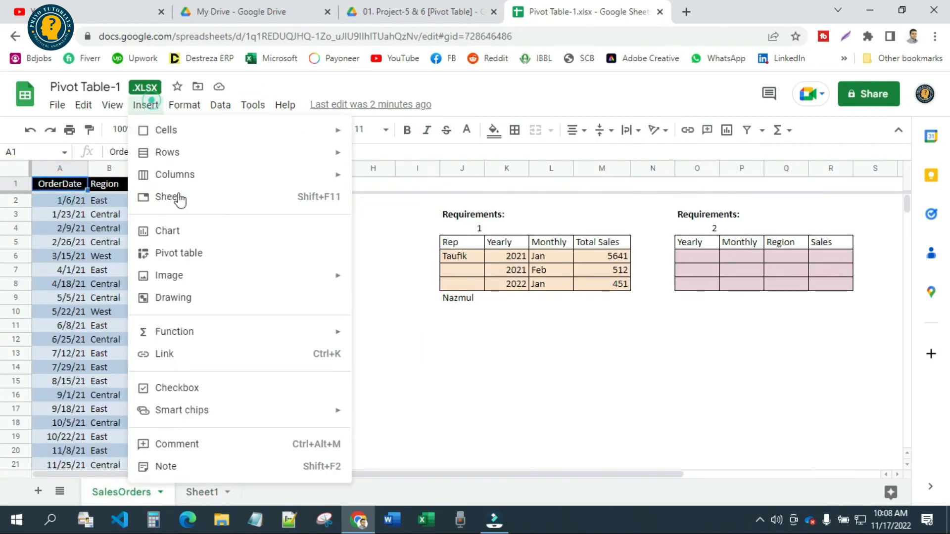
{"action": "left_click", "coordinate": [186, 264]}
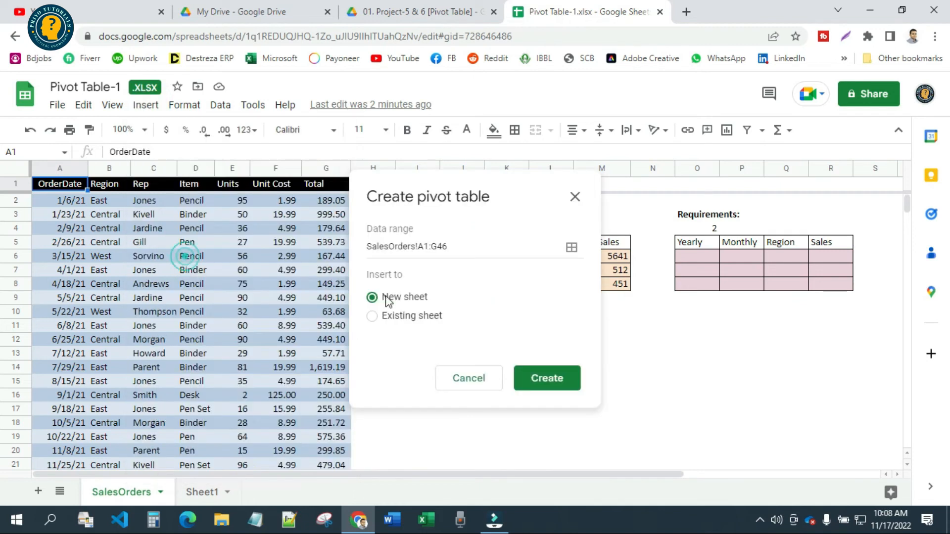
{"action": "left_click", "coordinate": [476, 248]}
{"action": "key", "text": "BackSpace"}
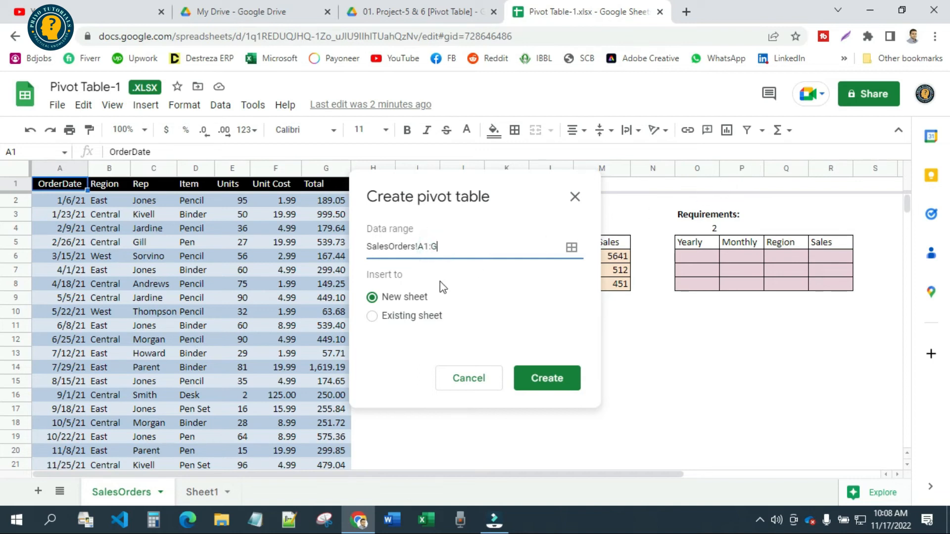
Set the insert location to the existing sheet at Sheet1!H3 and create the pivot table
{"action": "left_click", "coordinate": [399, 317]}
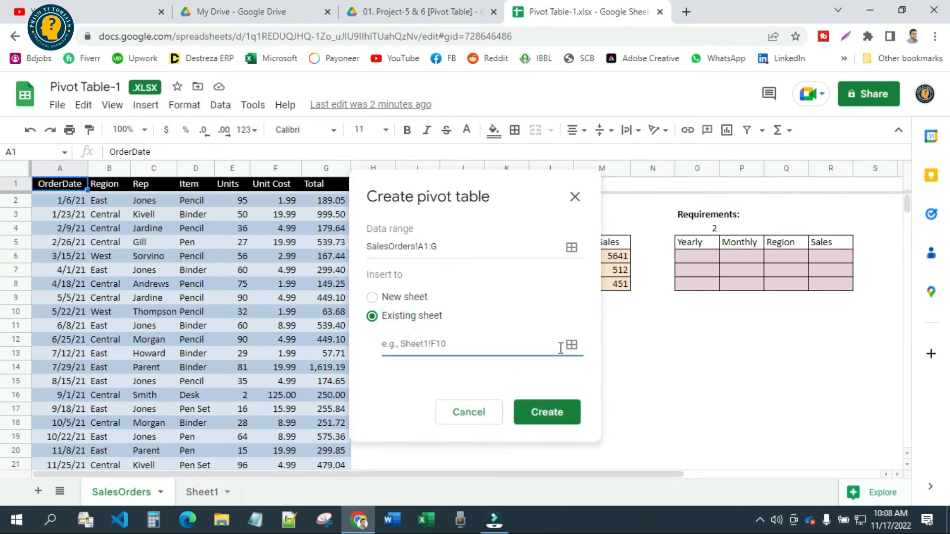
{"action": "left_click", "coordinate": [203, 493]}
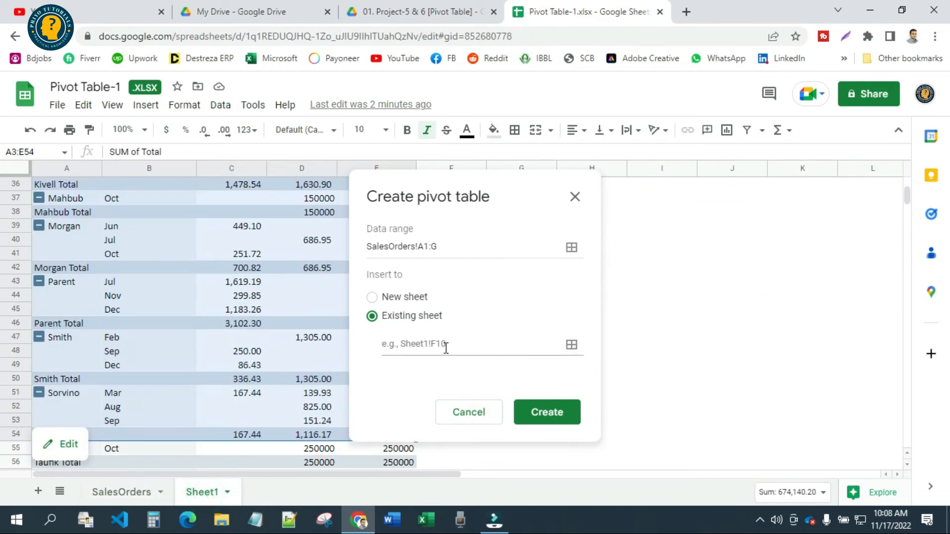
{"action": "left_click", "coordinate": [478, 343]}
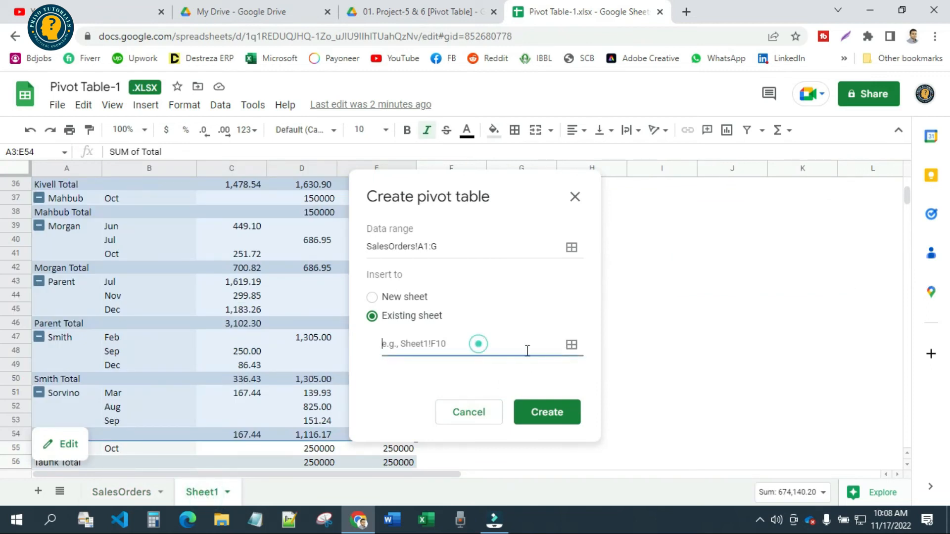
{"action": "left_click", "coordinate": [572, 345]}
{"action": "left_click", "coordinate": [210, 494]}
{"action": "left_click_drag", "start_coordinate": [502, 184], "coordinate": [231, 304]}
{"action": "scroll", "coordinate": [593, 289], "scroll_direction": "up", "scroll_amount": 3}
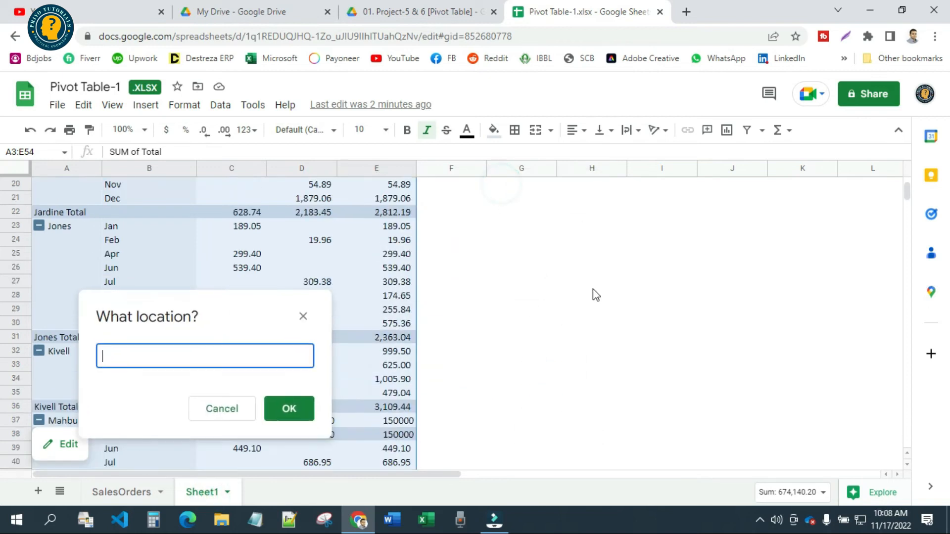
{"action": "scroll", "coordinate": [593, 289], "scroll_direction": "up", "scroll_amount": 6}
{"action": "left_click", "coordinate": [589, 212]}
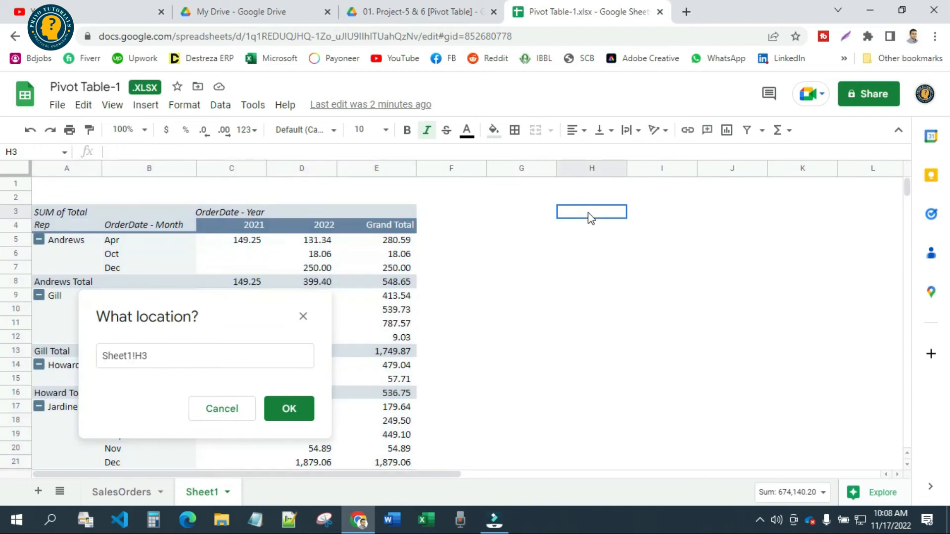
{"action": "left_click", "coordinate": [290, 411]}
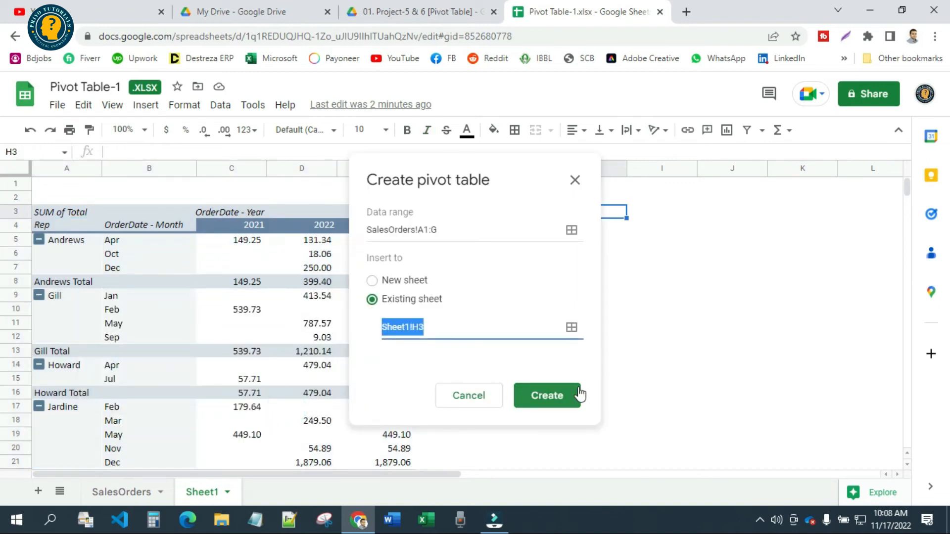
{"action": "left_click", "coordinate": [555, 397]}
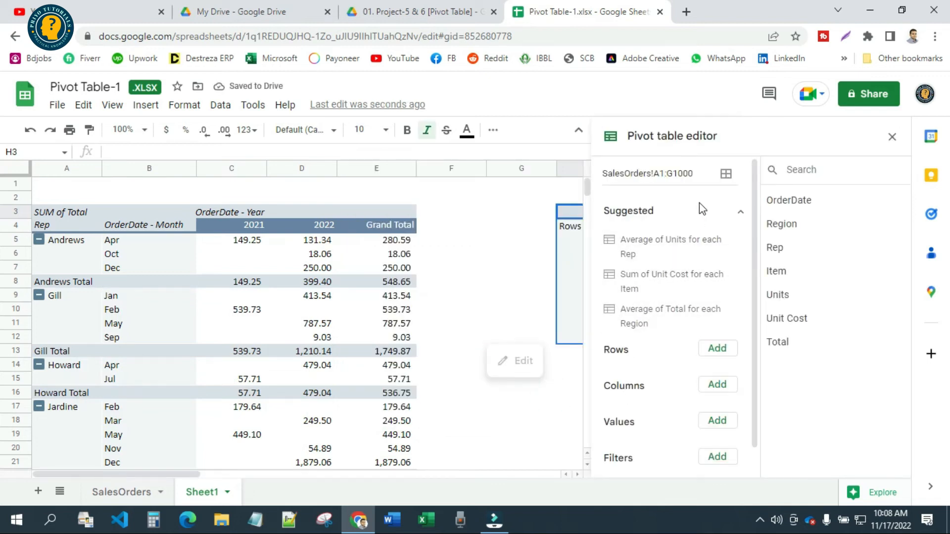
{"action": "left_click", "coordinate": [726, 173]}
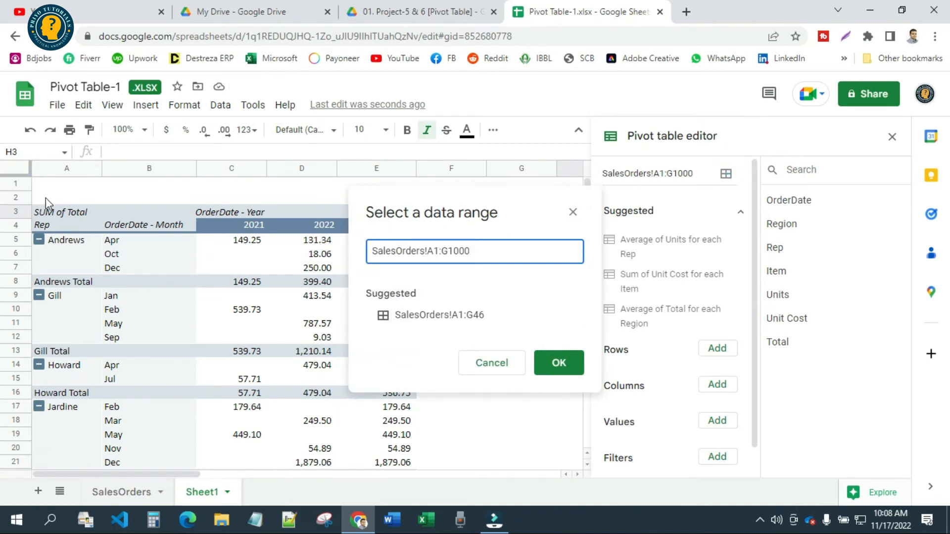
{"action": "left_click", "coordinate": [122, 492]}
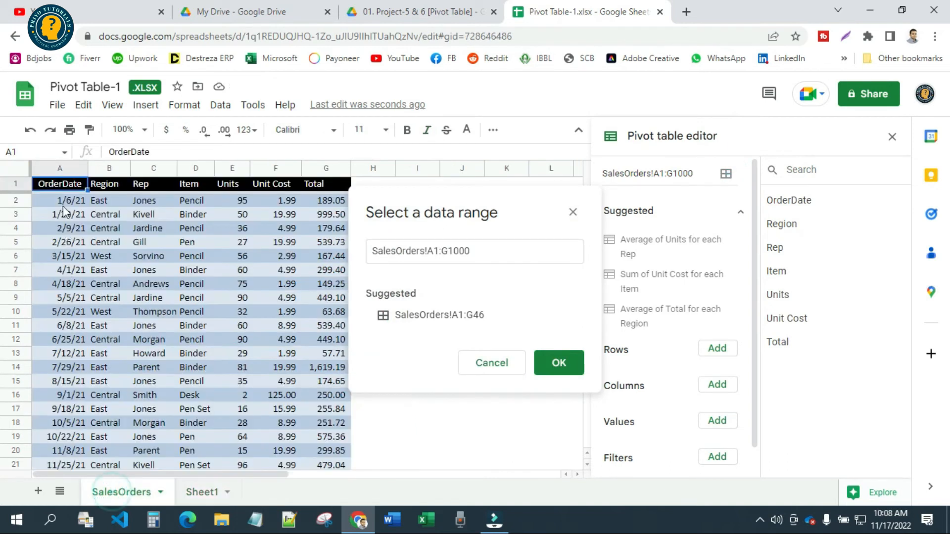
{"action": "left_click", "coordinate": [515, 367]}
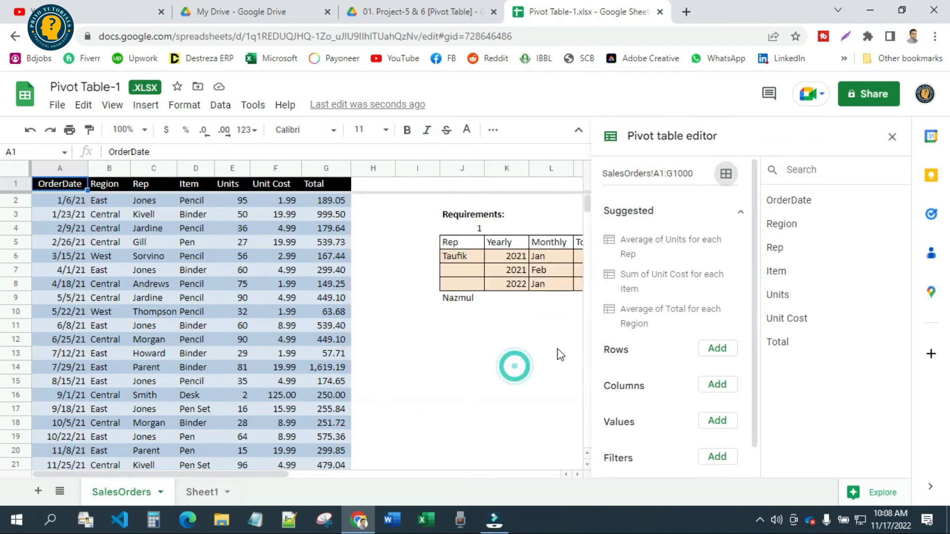
{"action": "left_click", "coordinate": [501, 357]}
Check the column layout of Requirements 2 on the SalesOrders sheet and return to the new pivot table on Sheet1
{"action": "left_click", "coordinate": [201, 490]}
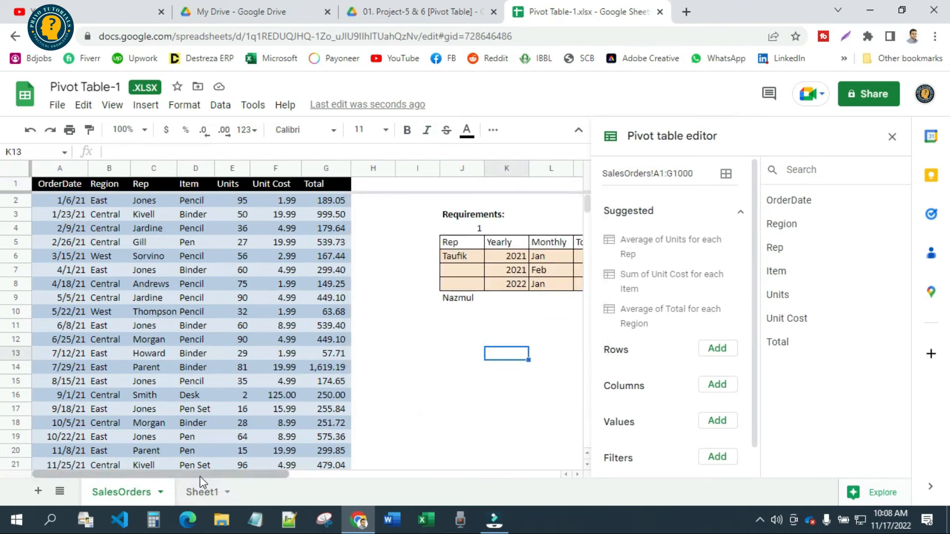
{"action": "left_click_drag", "start_coordinate": [191, 474], "coordinate": [339, 472]}
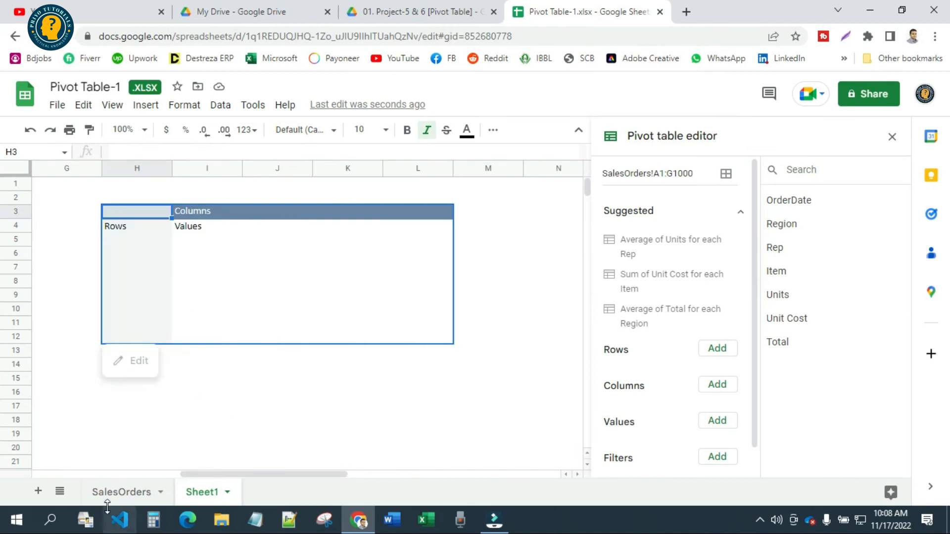
{"action": "left_click", "coordinate": [114, 491]}
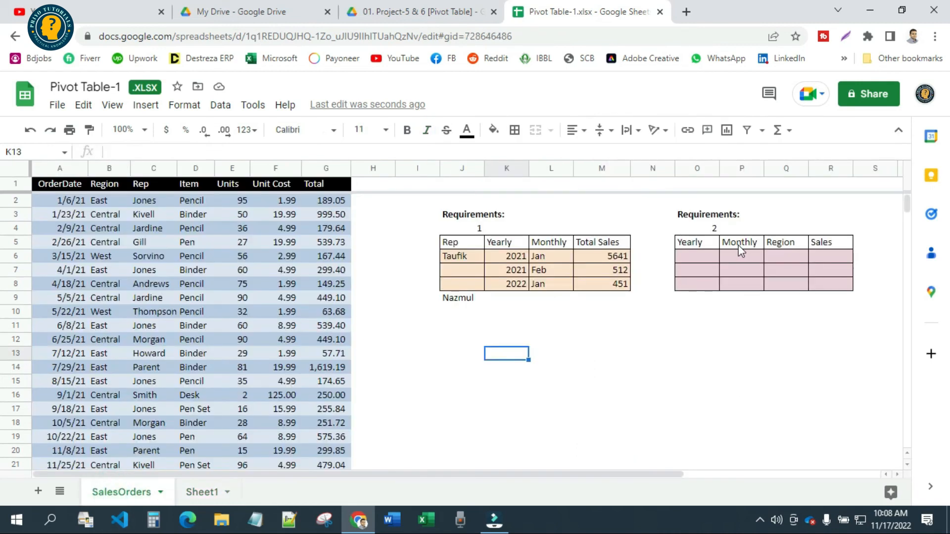
{"action": "left_click", "coordinate": [205, 491]}
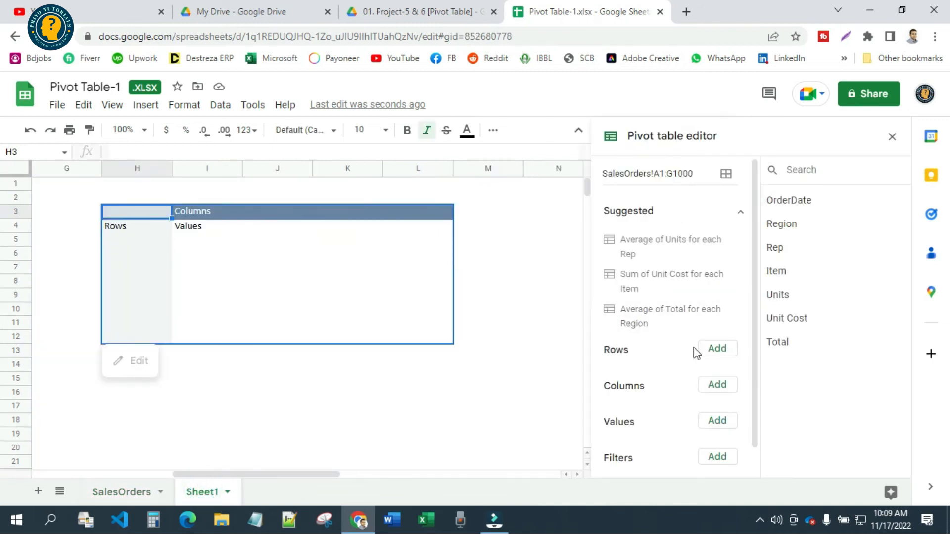
Add OrderDate to the new pivot table's rows and group the dates by Year
{"action": "left_click", "coordinate": [713, 348]}
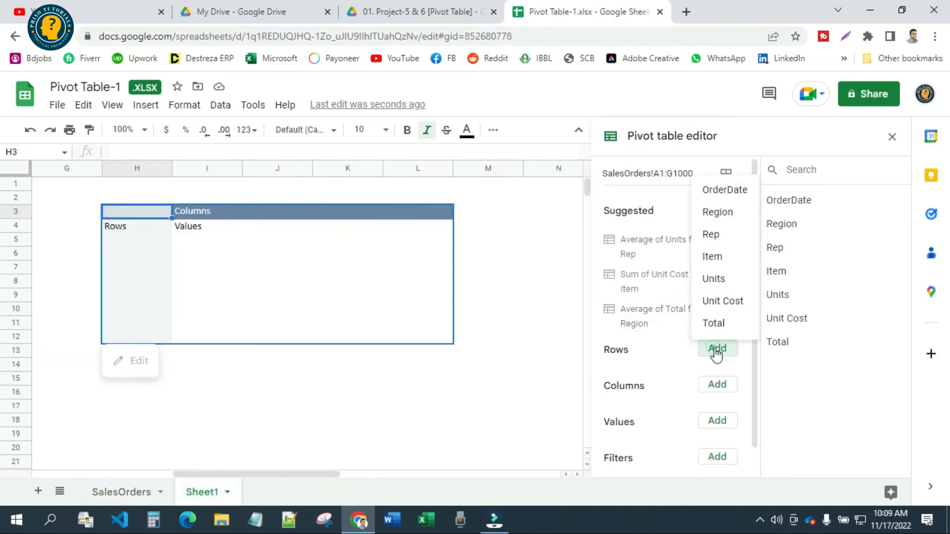
{"action": "left_click", "coordinate": [732, 192]}
{"action": "left_click", "coordinate": [154, 256]}
{"action": "right_click", "coordinate": [154, 256]}
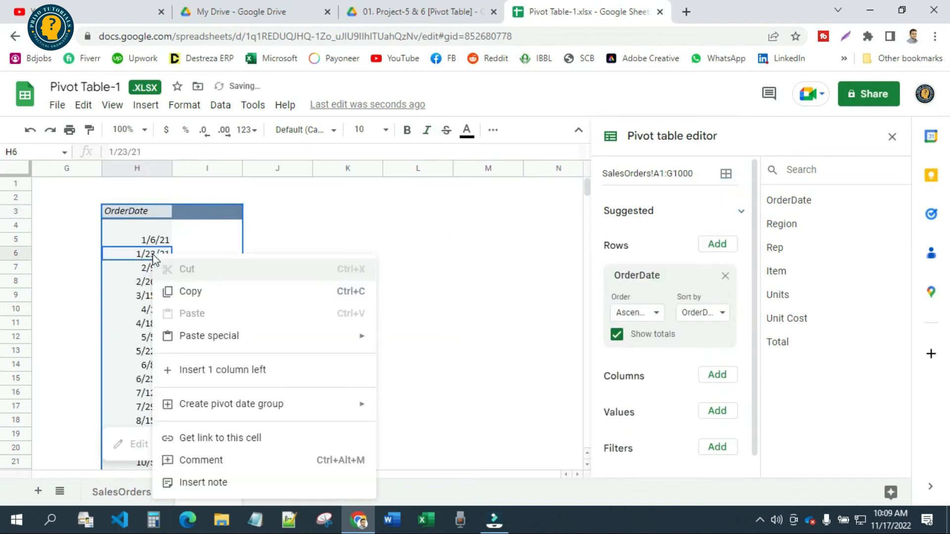
{"action": "mouse_move", "coordinate": [232, 404]}
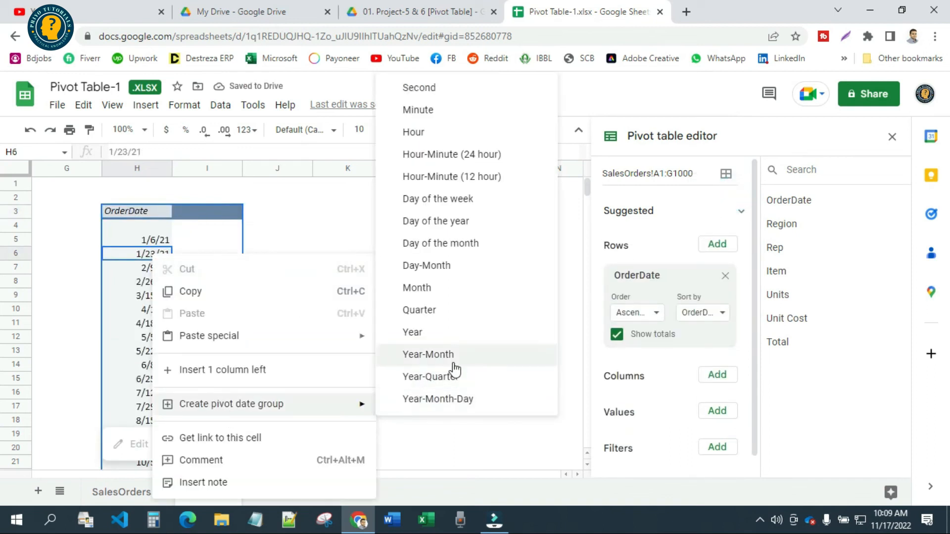
{"action": "left_click", "coordinate": [444, 333]}
{"action": "left_click", "coordinate": [331, 341]}
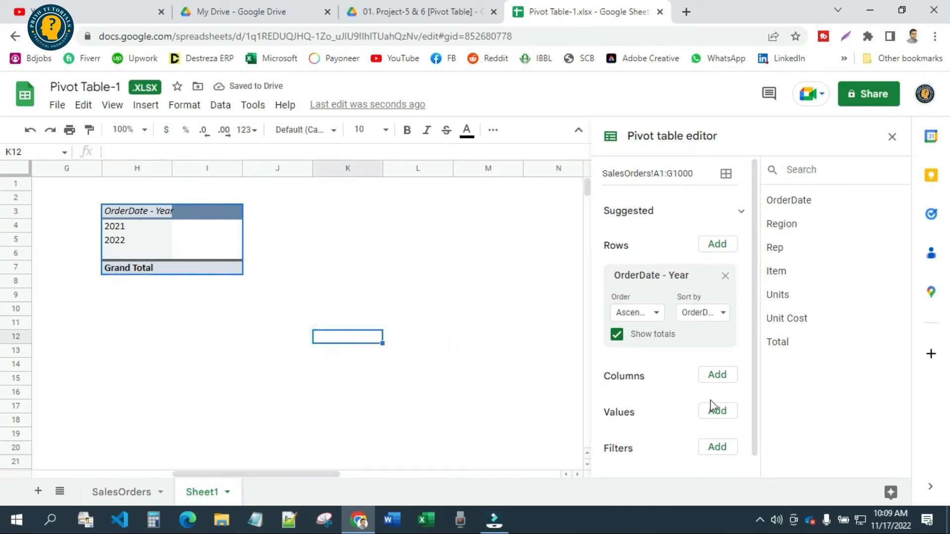
Filter the pivot table by OrderDate with the condition that the cell is not empty
{"action": "scroll", "coordinate": [716, 415], "scroll_direction": "down", "scroll_amount": 1}
{"action": "left_click", "coordinate": [720, 428]}
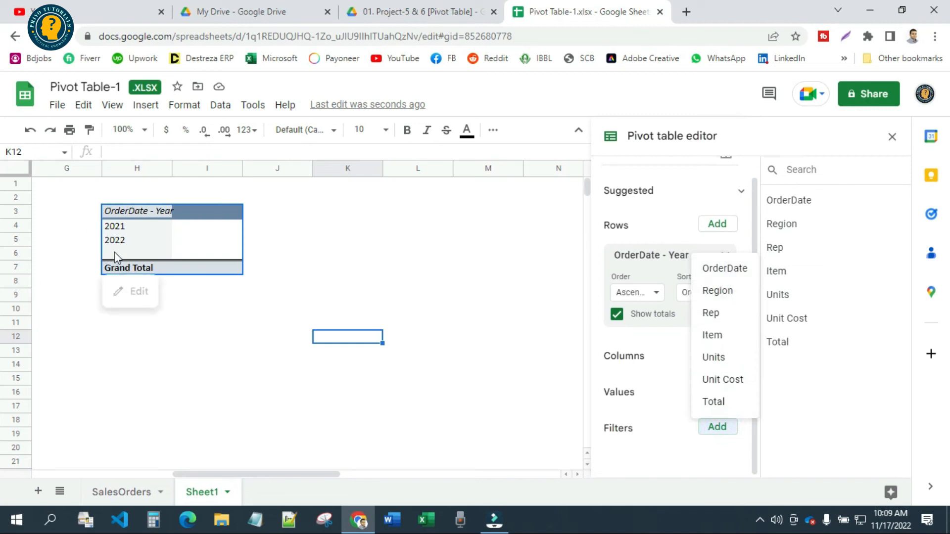
{"action": "left_click", "coordinate": [724, 271]}
{"action": "left_click", "coordinate": [721, 460]}
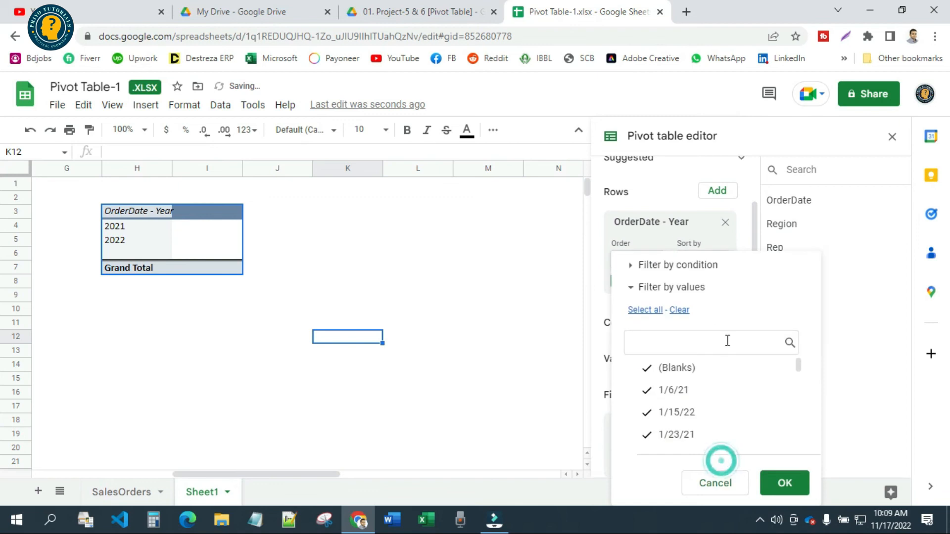
{"action": "left_click", "coordinate": [701, 267]}
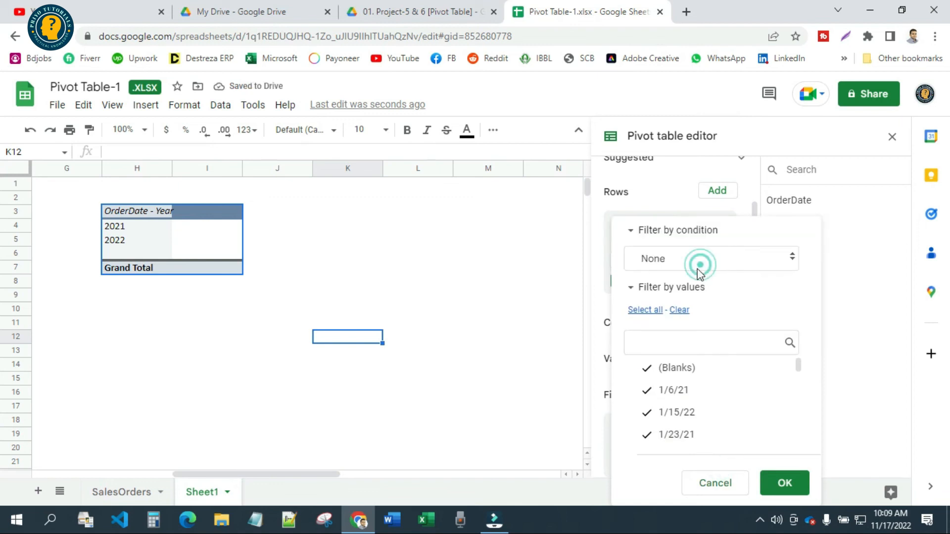
{"action": "left_click", "coordinate": [699, 263]}
{"action": "left_click", "coordinate": [691, 200]}
{"action": "left_click", "coordinate": [784, 483]}
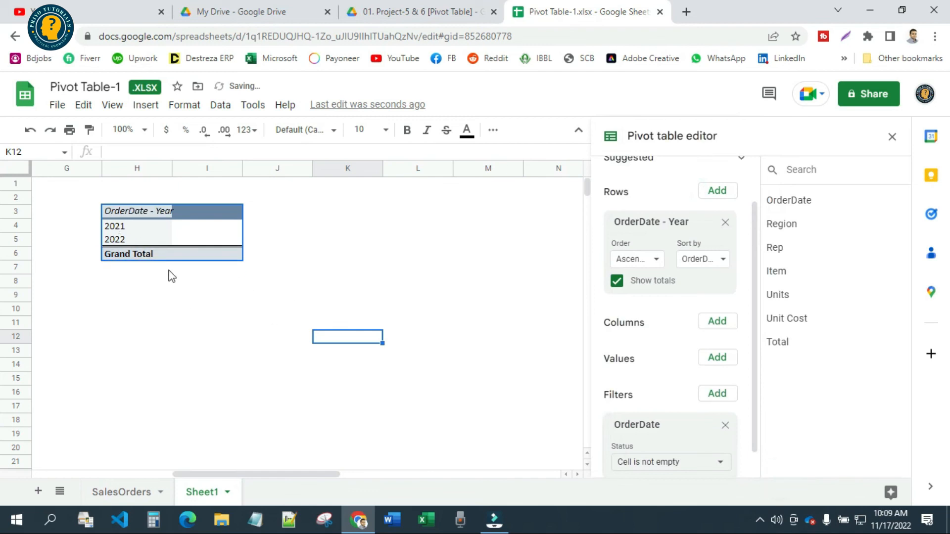
Add OrderDate as a second row field below the year and group its dates by Month
{"action": "scroll", "coordinate": [638, 331], "scroll_direction": "up", "scroll_amount": 2}
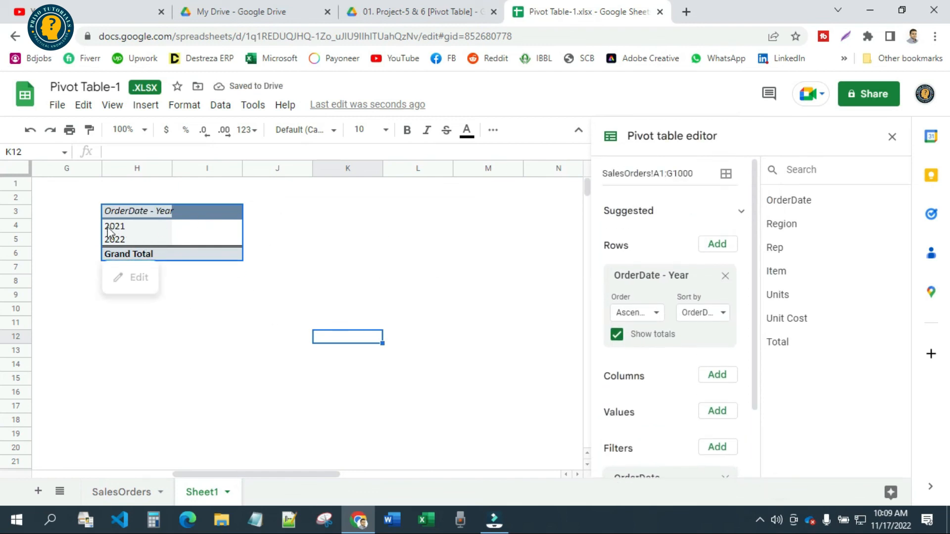
{"action": "left_click", "coordinate": [716, 243]}
{"action": "left_click", "coordinate": [725, 268]}
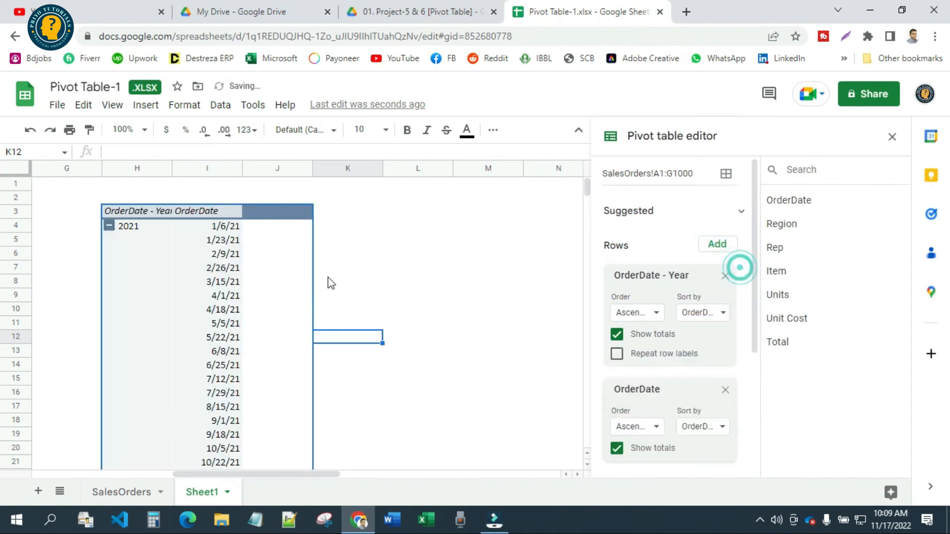
{"action": "left_click", "coordinate": [225, 241]}
{"action": "right_click", "coordinate": [225, 242]}
{"action": "mouse_move", "coordinate": [341, 360]}
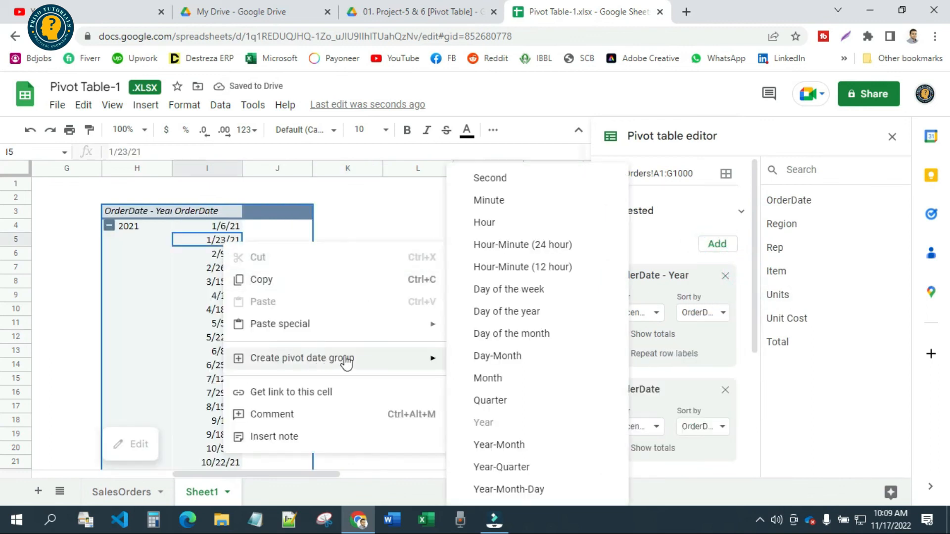
{"action": "left_click", "coordinate": [499, 378]}
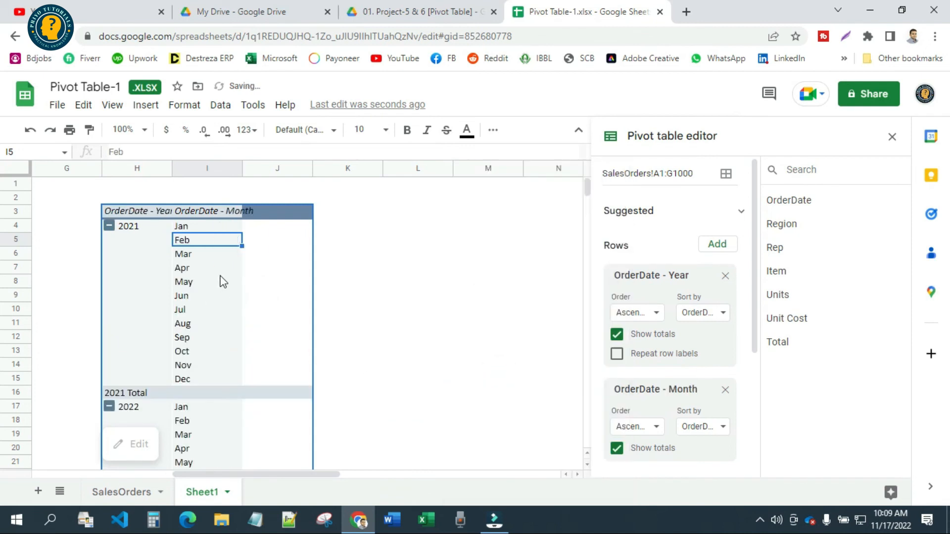
Add Region as a third row field and add Total as the value field, summarized by SUM
{"action": "scroll", "coordinate": [230, 382], "scroll_direction": "down", "scroll_amount": 2}
{"action": "scroll", "coordinate": [166, 285], "scroll_direction": "up", "scroll_amount": 2}
{"action": "scroll", "coordinate": [187, 389], "scroll_direction": "down", "scroll_amount": 3}
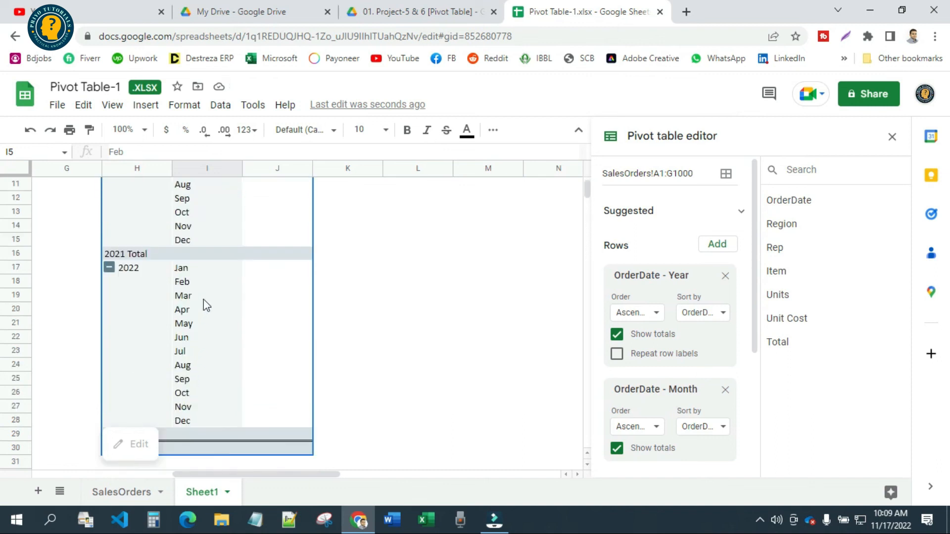
{"action": "scroll", "coordinate": [273, 351], "scroll_direction": "up", "scroll_amount": 3}
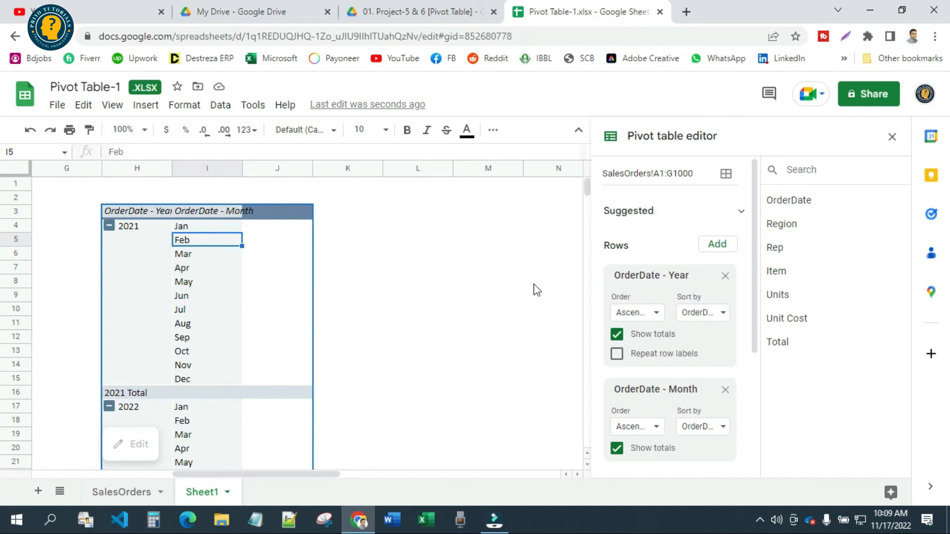
{"action": "left_click", "coordinate": [728, 247]}
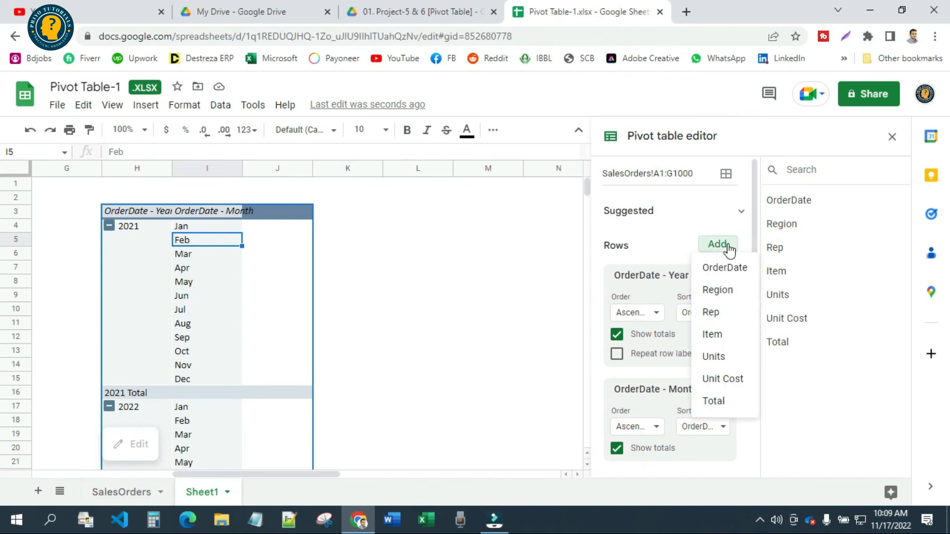
{"action": "left_click", "coordinate": [718, 290]}
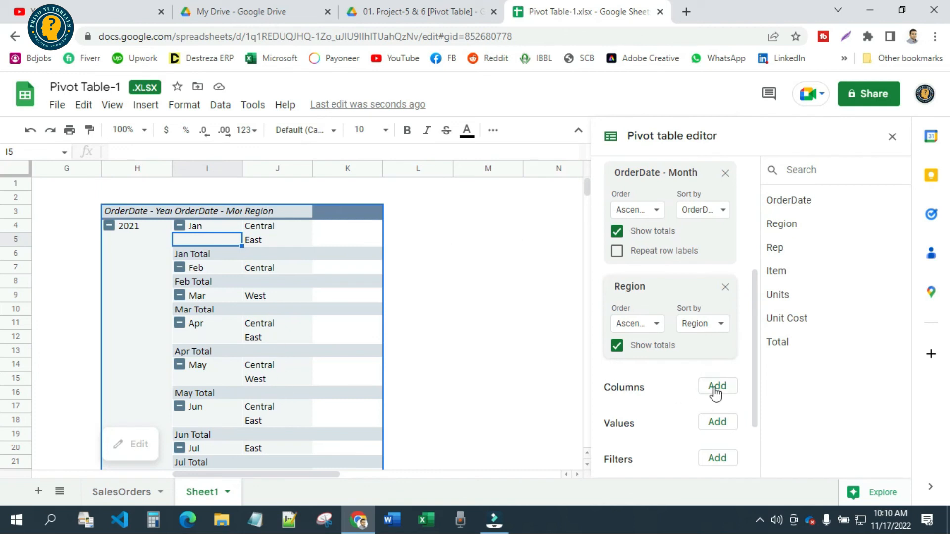
{"action": "scroll", "coordinate": [703, 386], "scroll_direction": "down", "scroll_amount": 2}
{"action": "left_click", "coordinate": [718, 352]}
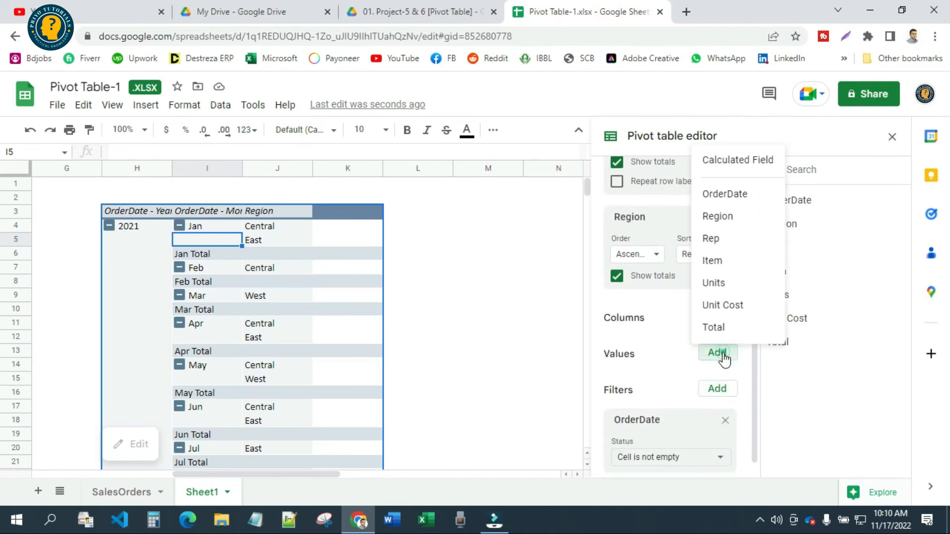
{"action": "left_click", "coordinate": [695, 331]}
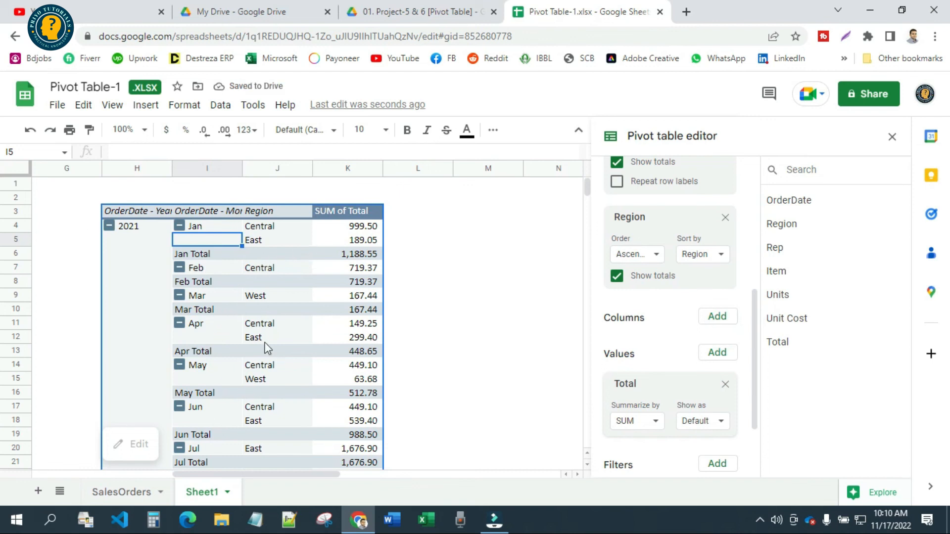
Move the Region field from the pivot table's rows to its columns and close the pivot table editor
{"action": "scroll", "coordinate": [672, 268], "scroll_direction": "up", "scroll_amount": 2}
{"action": "scroll", "coordinate": [675, 267], "scroll_direction": "down", "scroll_amount": 2}
{"action": "left_click_drag", "start_coordinate": [660, 218], "coordinate": [675, 253]}
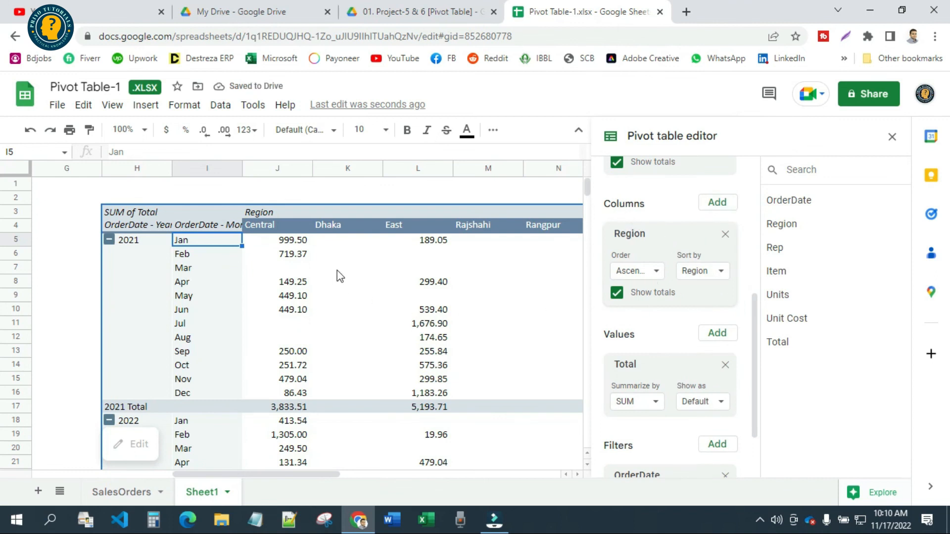
{"action": "left_click", "coordinate": [413, 185]}
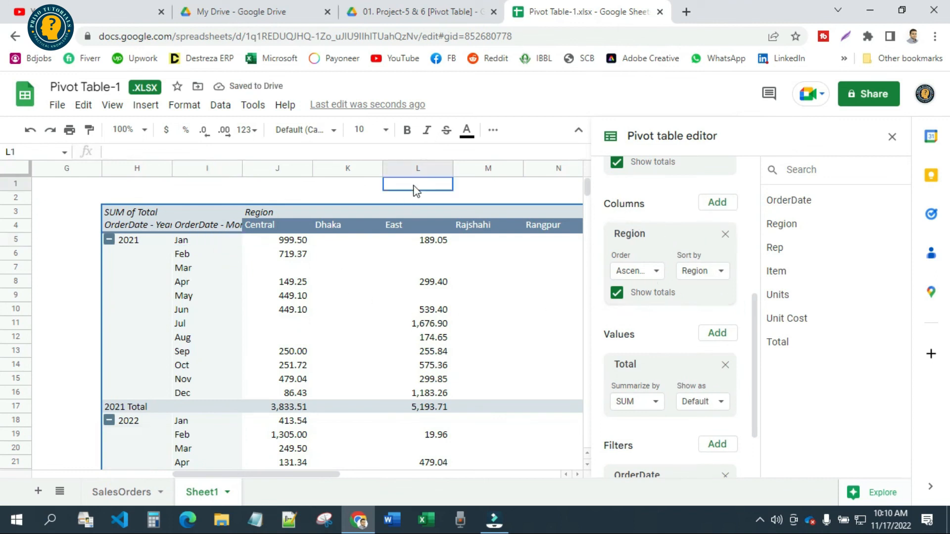
{"action": "left_click", "coordinate": [892, 136]}
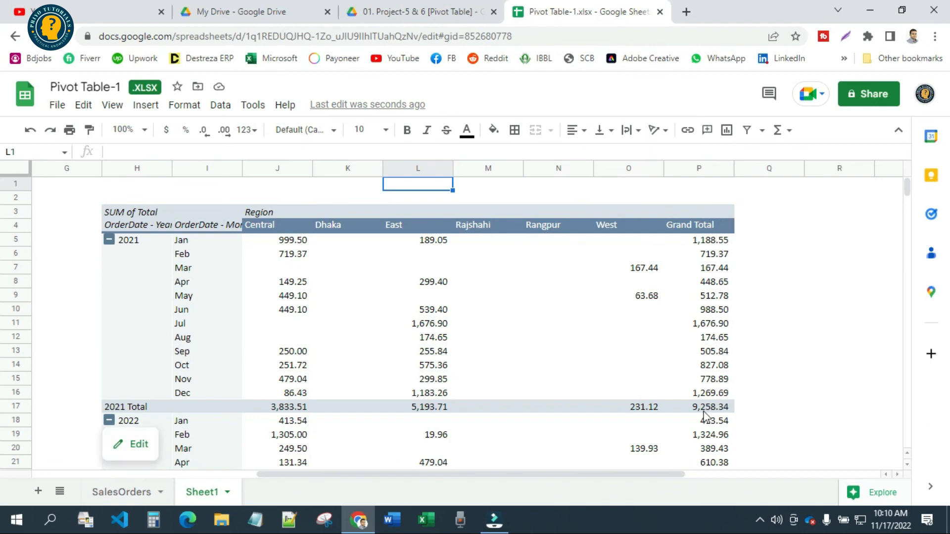
Review the monthly totals per region in the new pivot table and compare its layout with the sales-per-rep pivot table
{"action": "scroll", "coordinate": [705, 417], "scroll_direction": "down", "scroll_amount": 5}
{"action": "scroll", "coordinate": [409, 386], "scroll_direction": "up", "scroll_amount": 5}
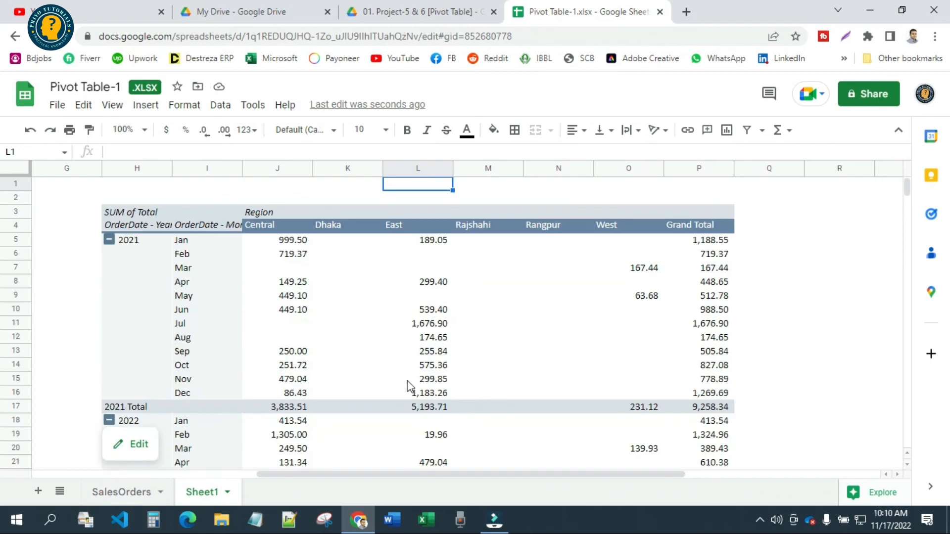
{"action": "left_click", "coordinate": [794, 225]}
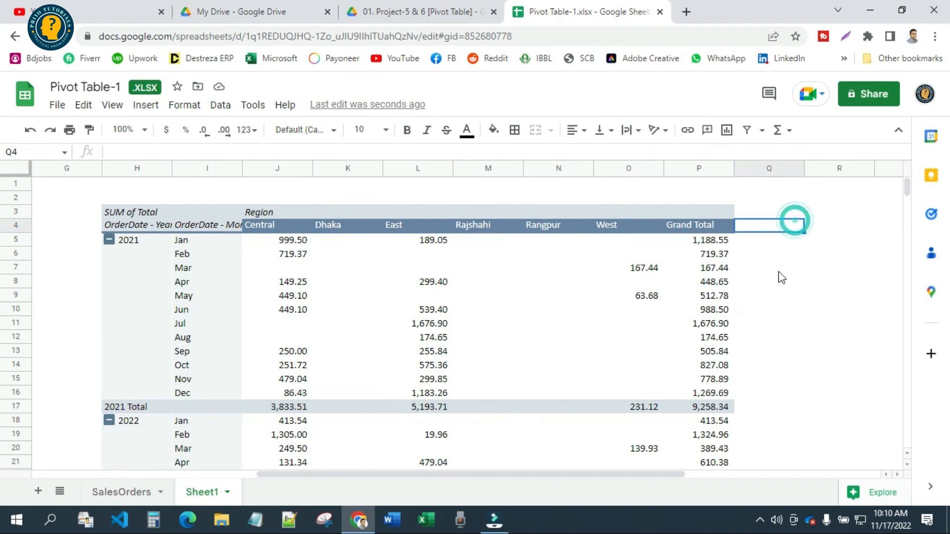
{"action": "scroll", "coordinate": [763, 331], "scroll_direction": "down", "scroll_amount": 5}
{"action": "scroll", "coordinate": [526, 424], "scroll_direction": "up", "scroll_amount": 5}
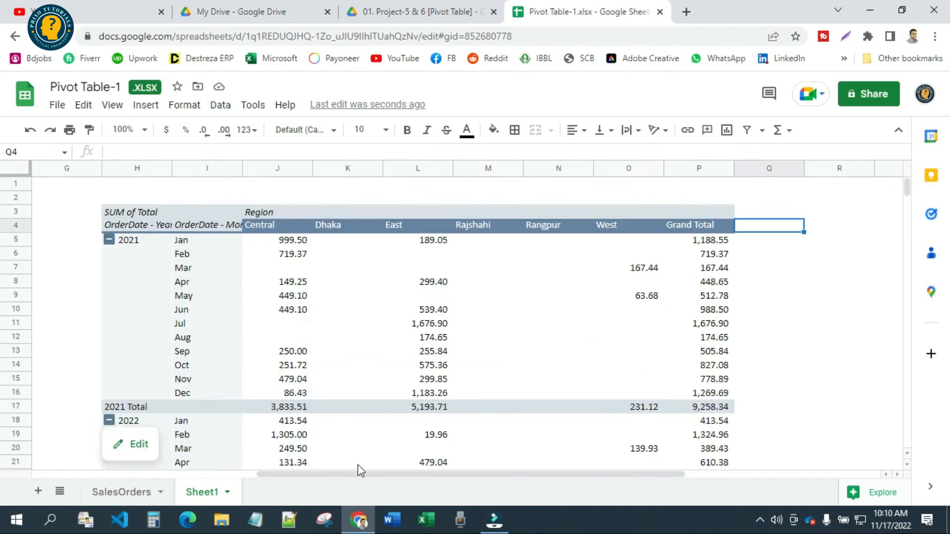
{"action": "scroll", "coordinate": [362, 481], "scroll_direction": "left", "scroll_amount": 5}
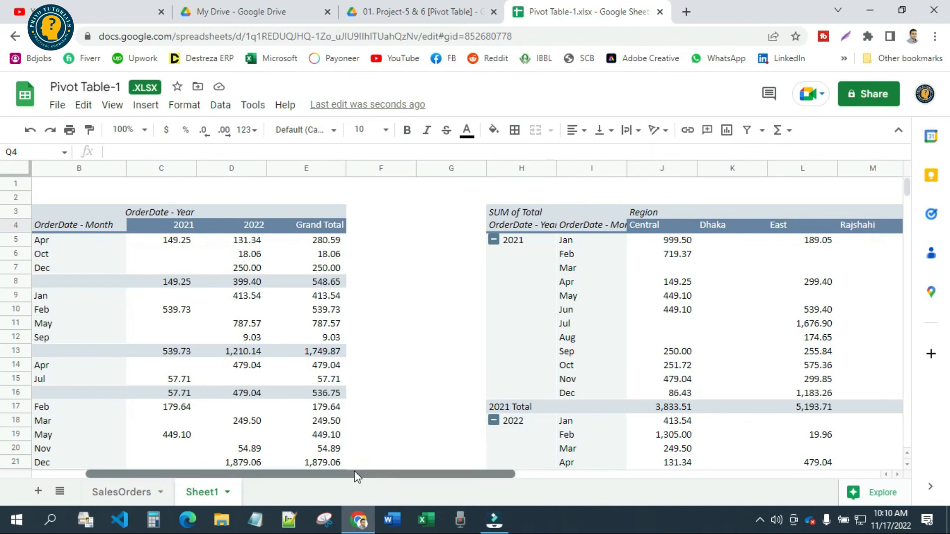
{"action": "scroll", "coordinate": [354, 470], "scroll_direction": "left", "scroll_amount": 1}
{"action": "scroll", "coordinate": [530, 295], "scroll_direction": "down", "scroll_amount": 5}
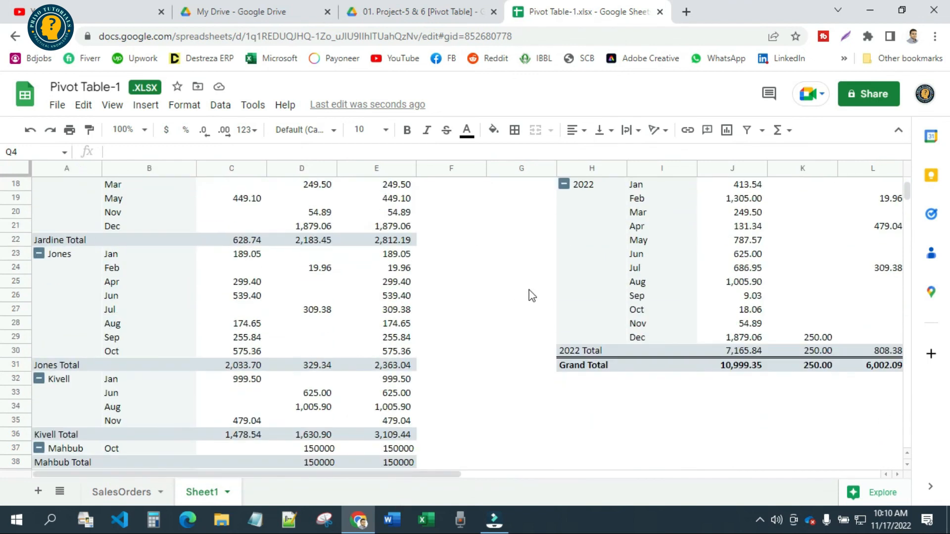
{"action": "scroll", "coordinate": [531, 296], "scroll_direction": "up", "scroll_amount": 5}
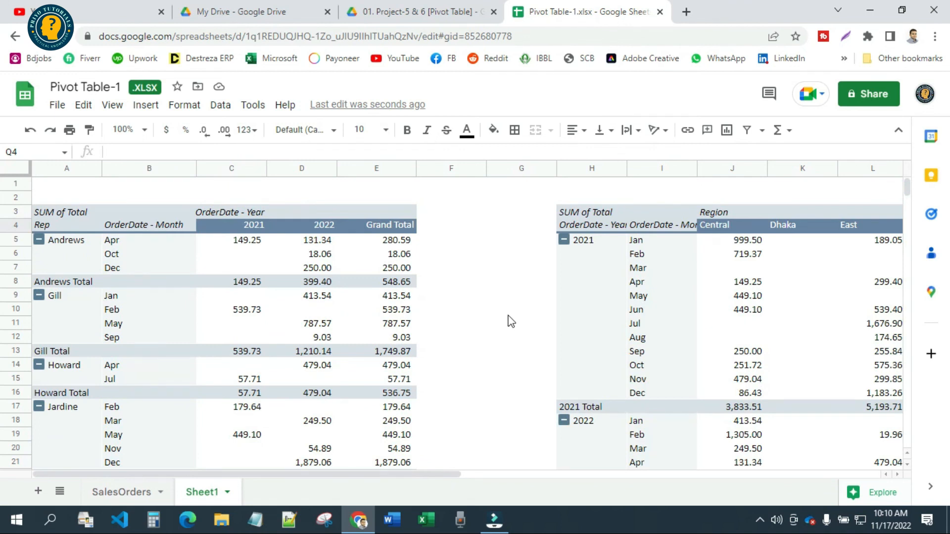
{"action": "scroll", "coordinate": [507, 332], "scroll_direction": "down", "scroll_amount": 5}
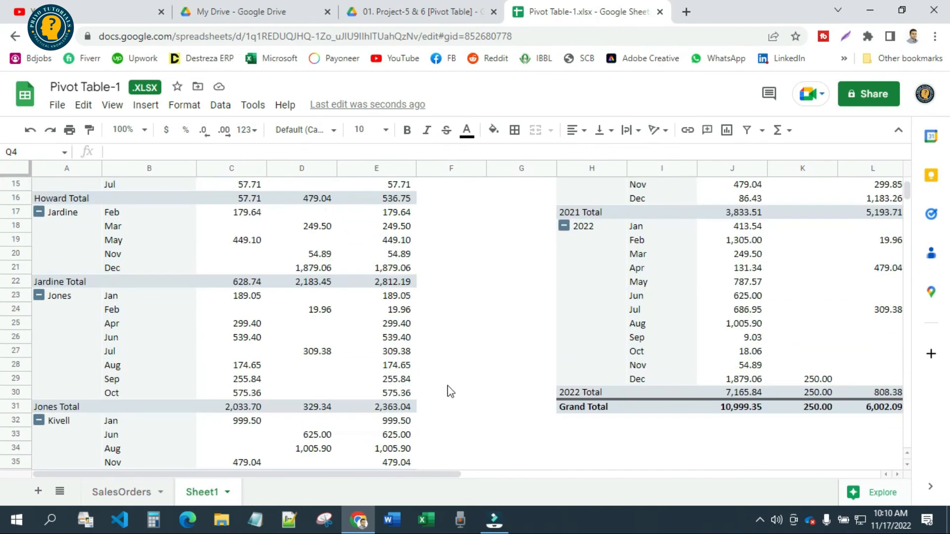
{"action": "scroll", "coordinate": [450, 391], "scroll_direction": "up", "scroll_amount": 5}
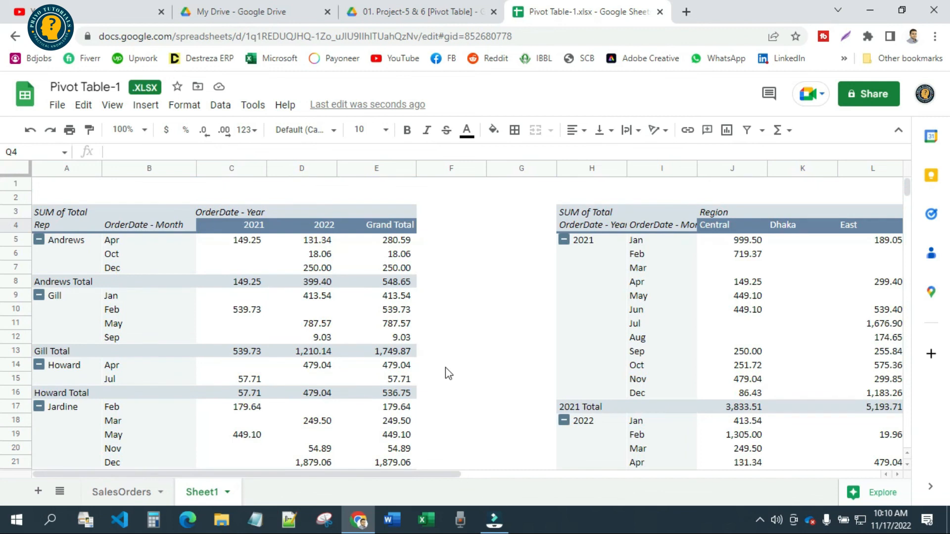